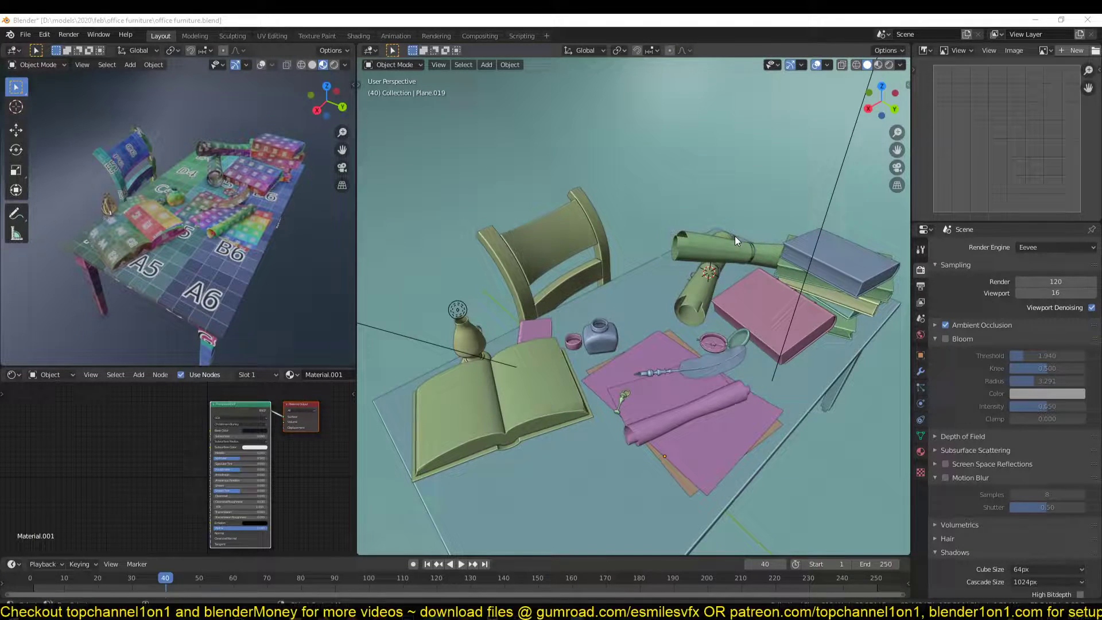
# - Orbit and zoom around the desk, clicking the table and the open book
pyautogui.scroll(3, 733, 237)
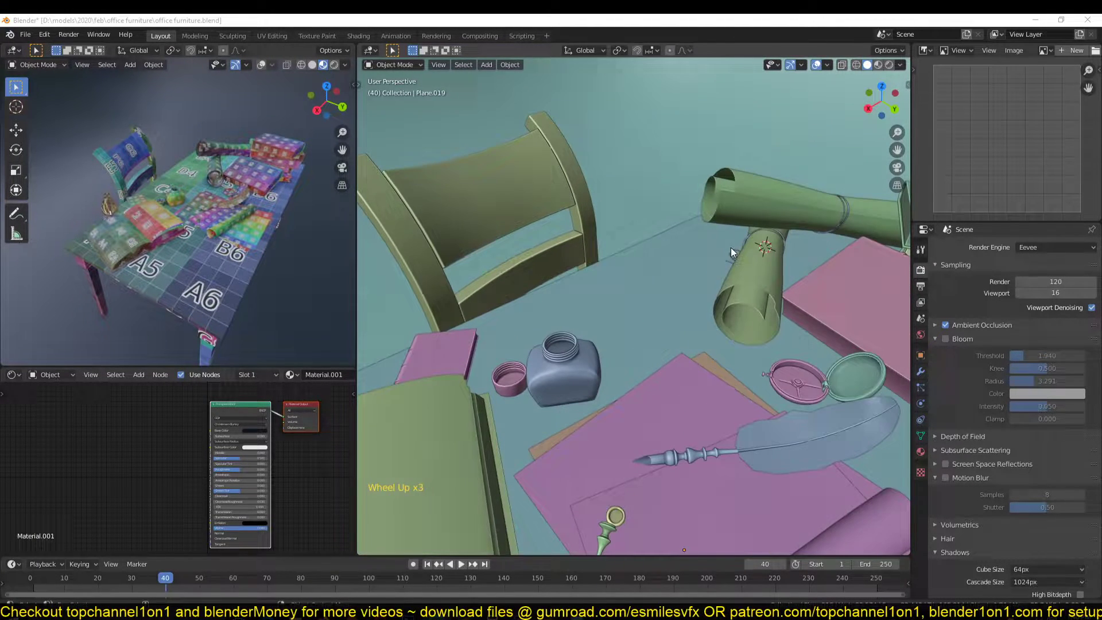
pyautogui.click(656, 301)
pyautogui.scroll(-3, 661, 303)
pyautogui.moveTo(674, 308)
pyautogui.mouseDown(button='middle')
pyautogui.moveTo(549, 312)
pyautogui.moveTo(684, 310)
pyautogui.mouseUp(button='middle')
pyautogui.scroll(1, 546, 312)
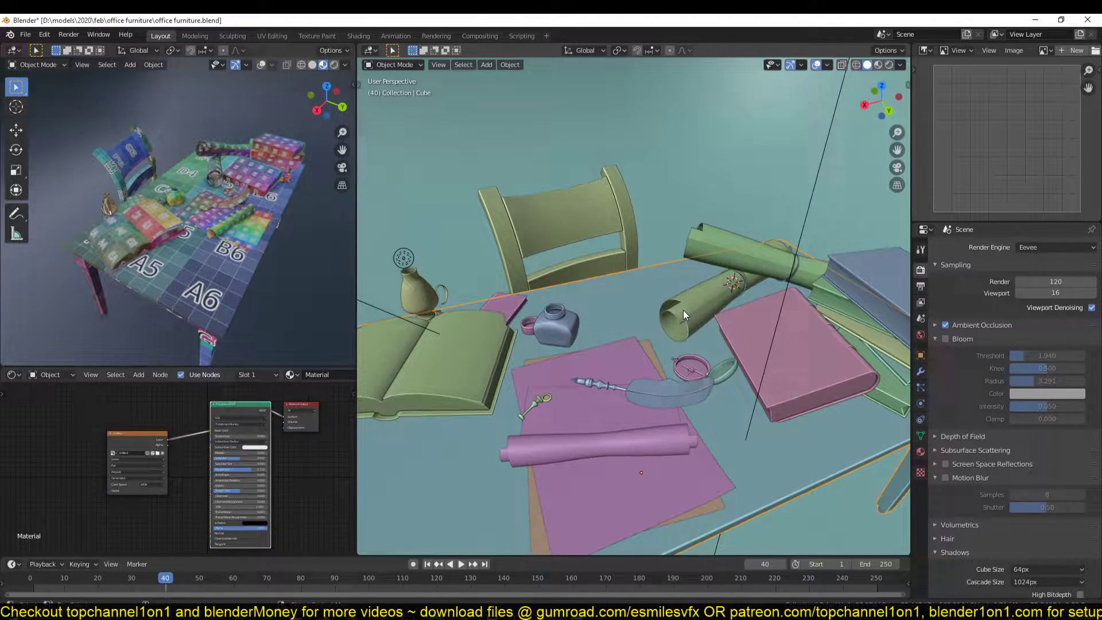
pyautogui.scroll(-2, 683, 310)
pyautogui.moveTo(683, 310); pyautogui.dragTo(715, 346, button='middle')
pyautogui.scroll(1, 806, 398)
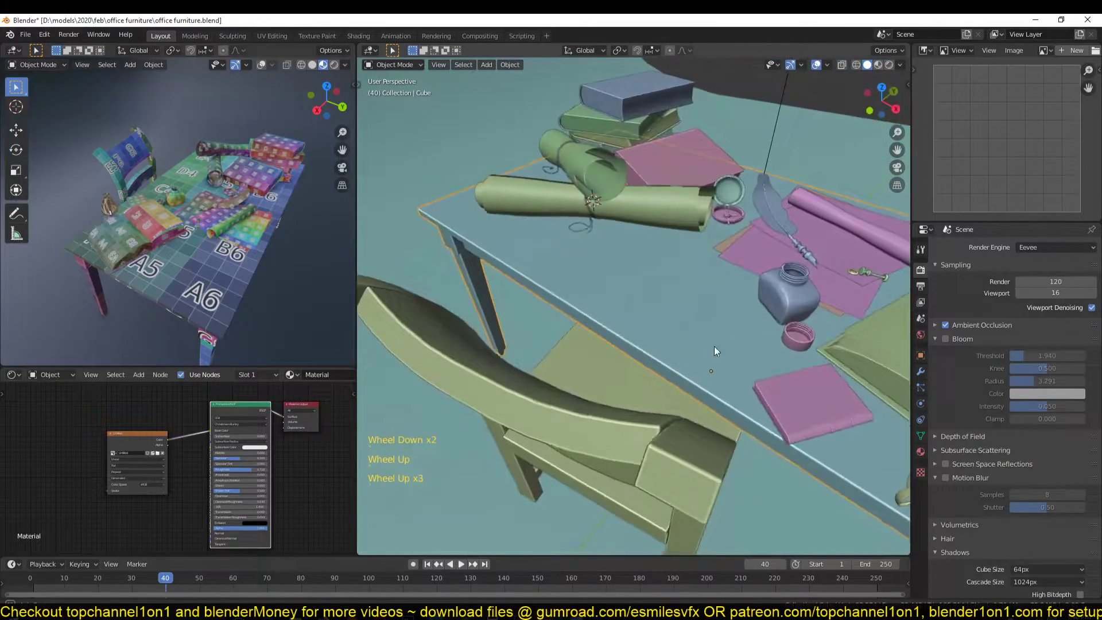
pyautogui.scroll(3, 702, 343)
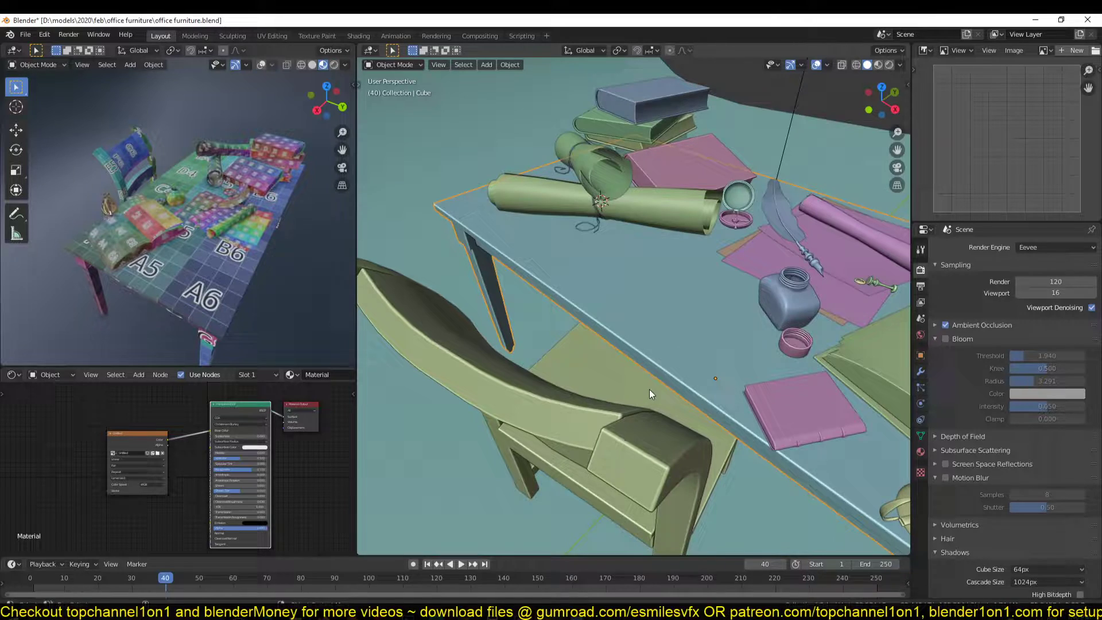
pyautogui.moveTo(650, 389); pyautogui.dragTo(506, 347, button='middle')
pyautogui.scroll(-3, 528, 415)
pyautogui.scroll(1, 495, 378)
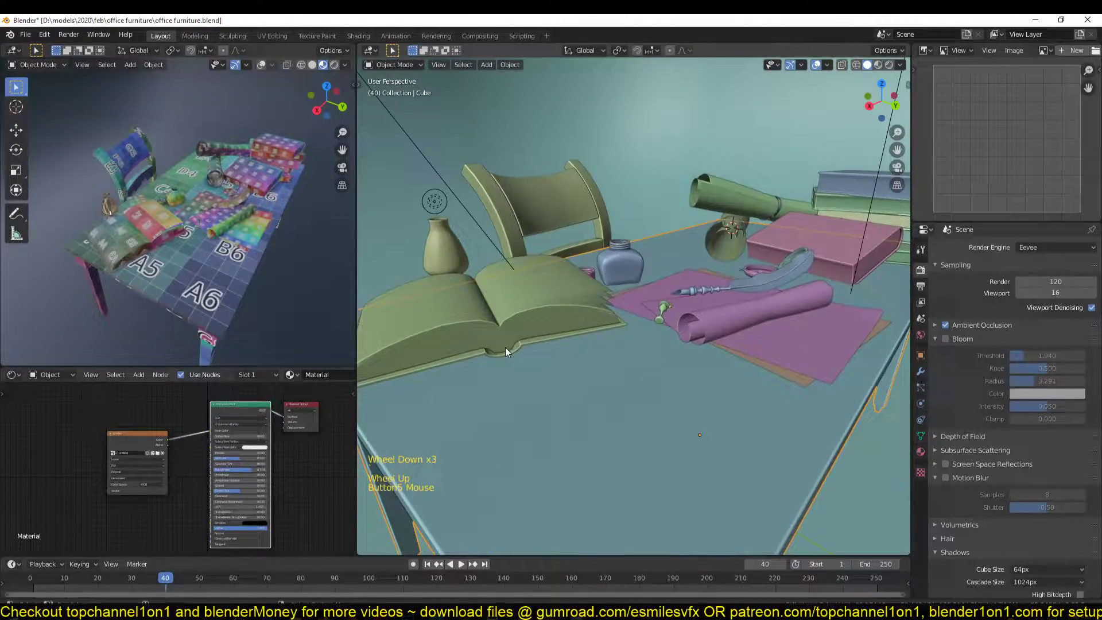
pyautogui.click(505, 347)
# - Inspect the quill, the small ring and the pen stand, framing the view on the ring
pyautogui.moveTo(662, 330); pyautogui.dragTo(611, 334, button='middle')
pyautogui.click(611, 334)
pyautogui.click(611, 334)
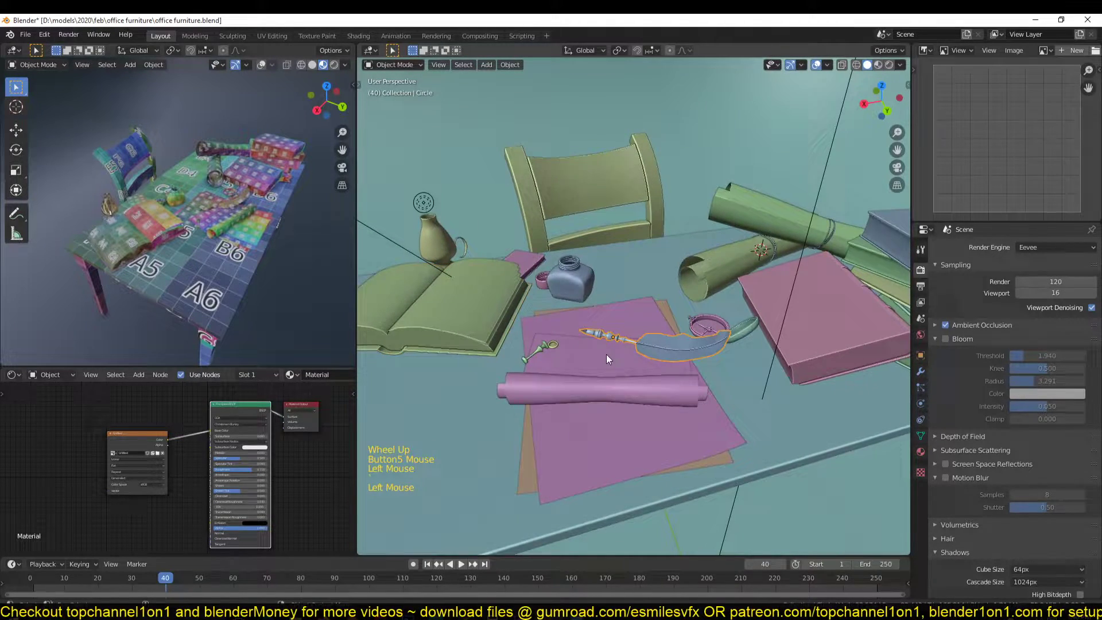
pyautogui.scroll(3, 606, 359)
pyautogui.click(412, 419)
pyautogui.press('KP_Decimal')
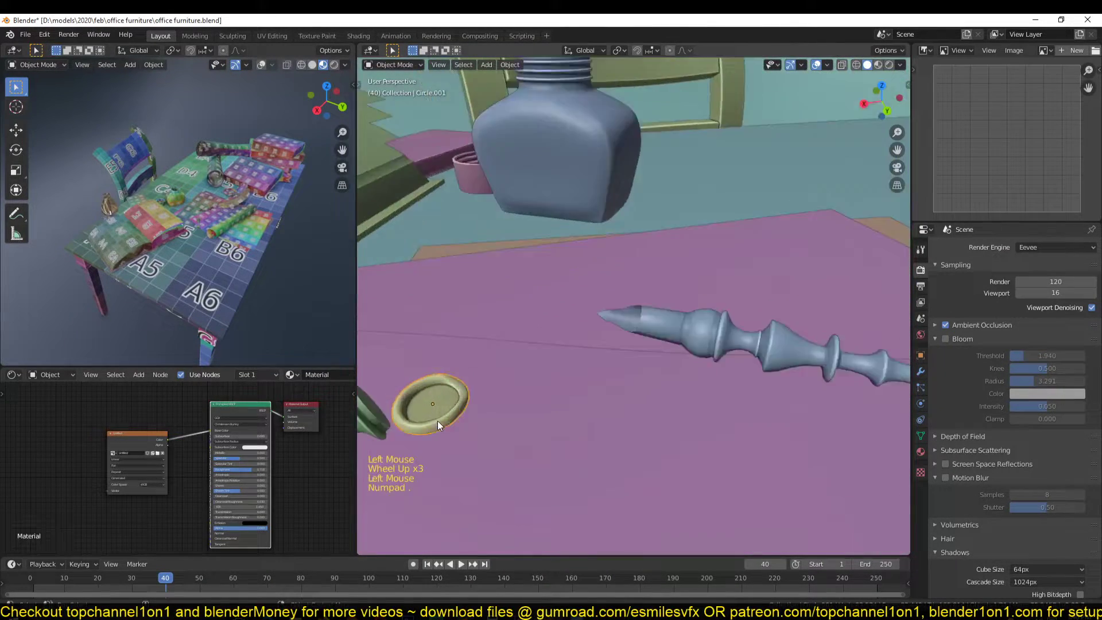
pyautogui.scroll(-5, 409, 415)
pyautogui.click(530, 368)
# - Check the purple paper, open book, table, pink book and green book from new angles
pyautogui.click(682, 225)
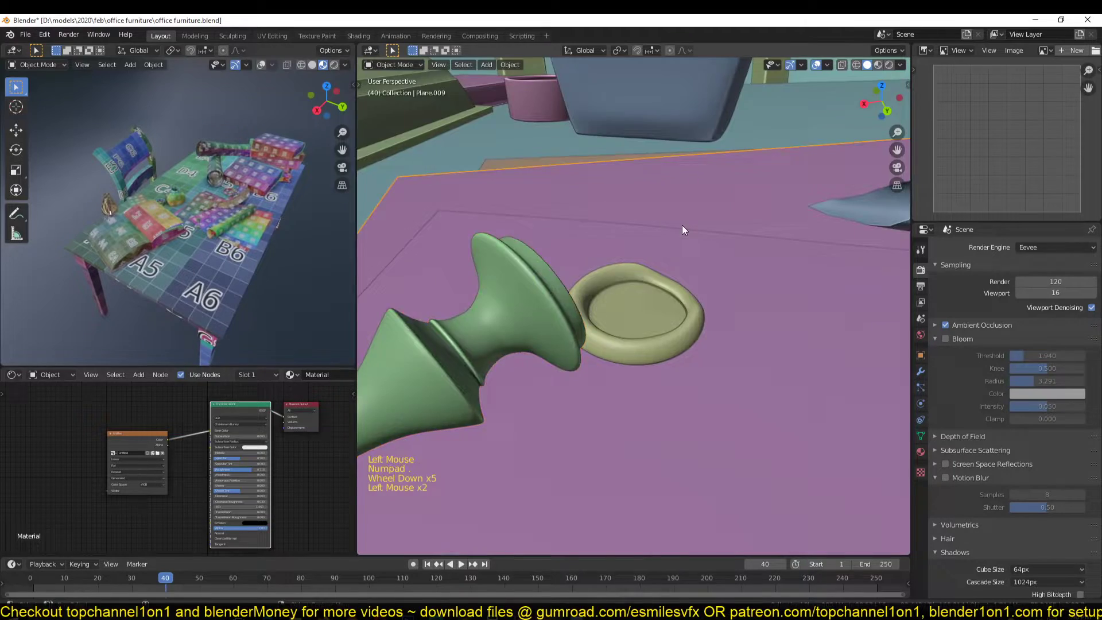
pyautogui.scroll(-7, 784, 243)
pyautogui.scroll(-9, 773, 253)
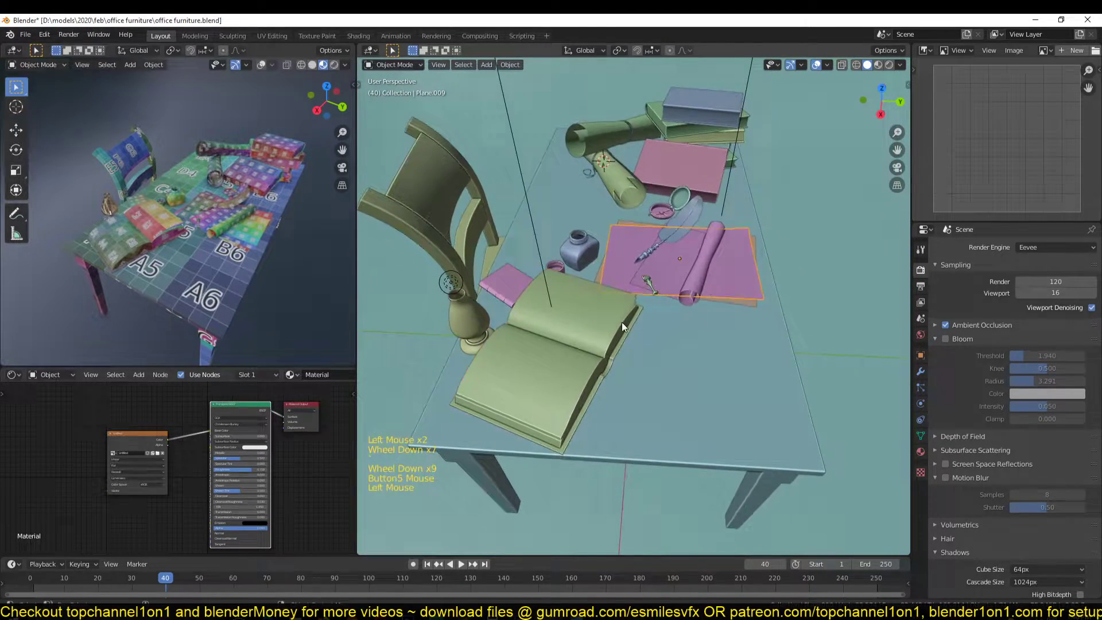
pyautogui.click(622, 322)
pyautogui.click(624, 320)
pyautogui.moveTo(660, 249); pyautogui.dragTo(511, 210, button='middle')
pyautogui.moveTo(649, 270); pyautogui.dragTo(525, 261, button='middle')
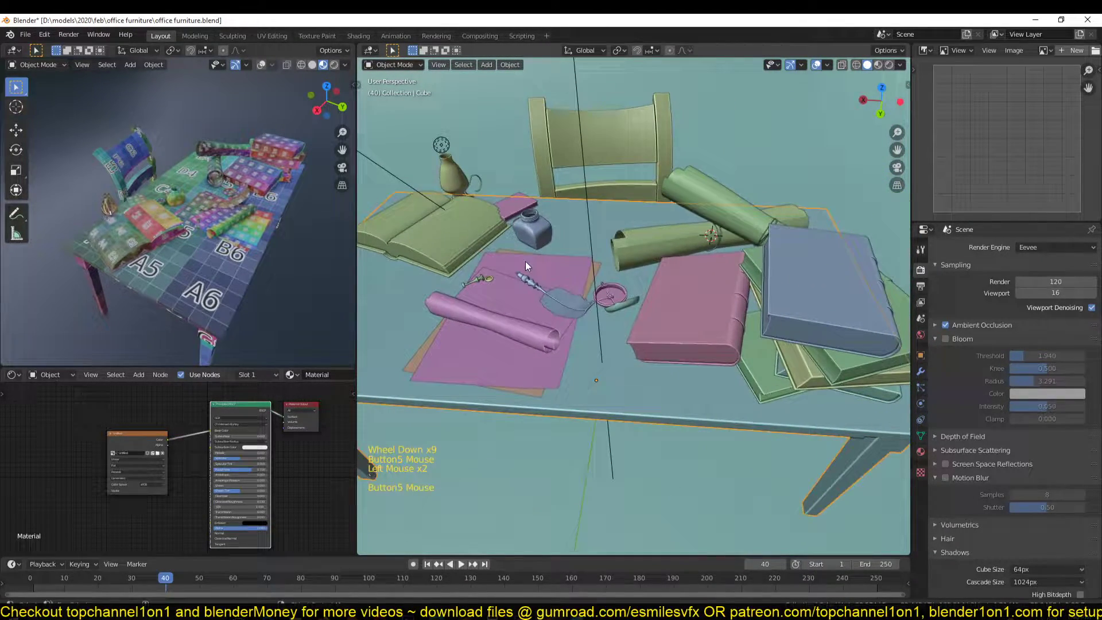
pyautogui.click(711, 288)
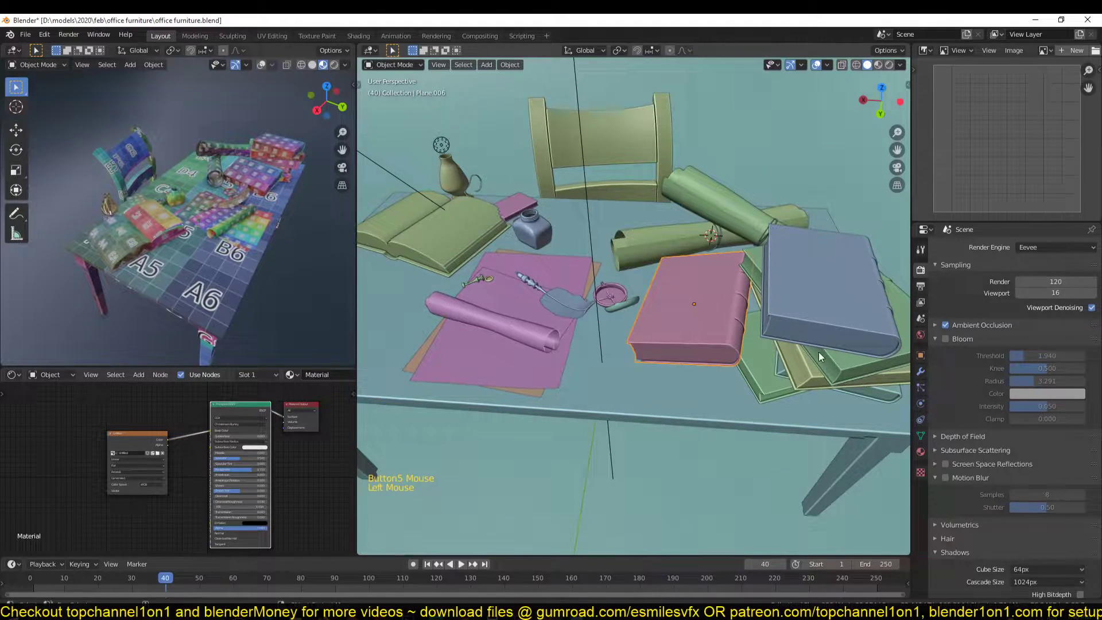
pyautogui.click(770, 381)
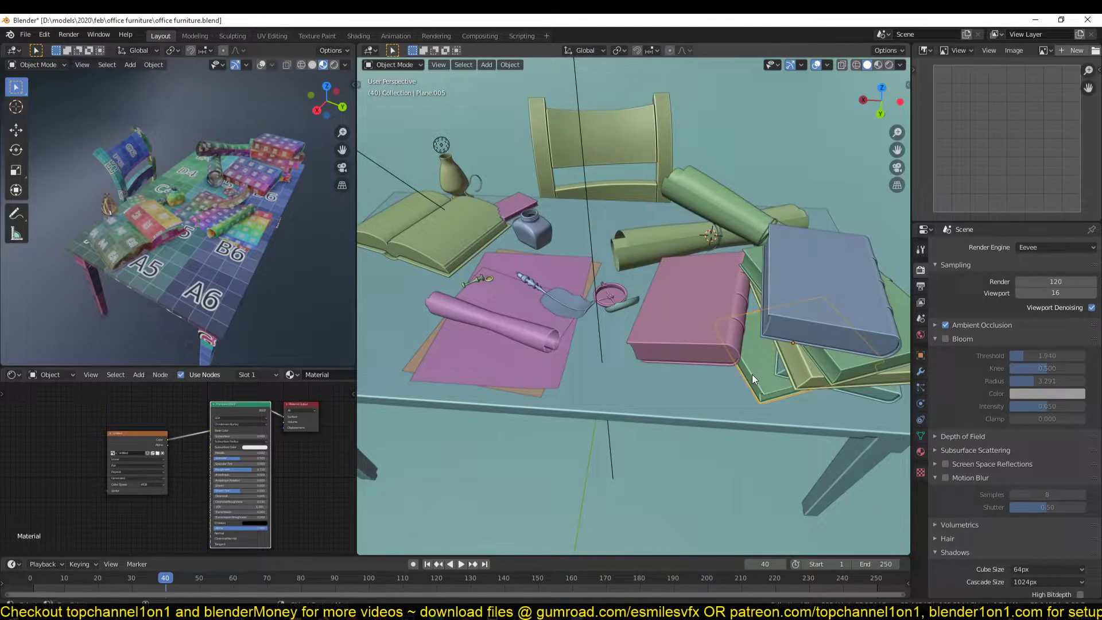
# - Select the pen shaft, then add its ring head, the quill and the compass
pyautogui.moveTo(752, 374); pyautogui.dragTo(605, 391, button='middle')
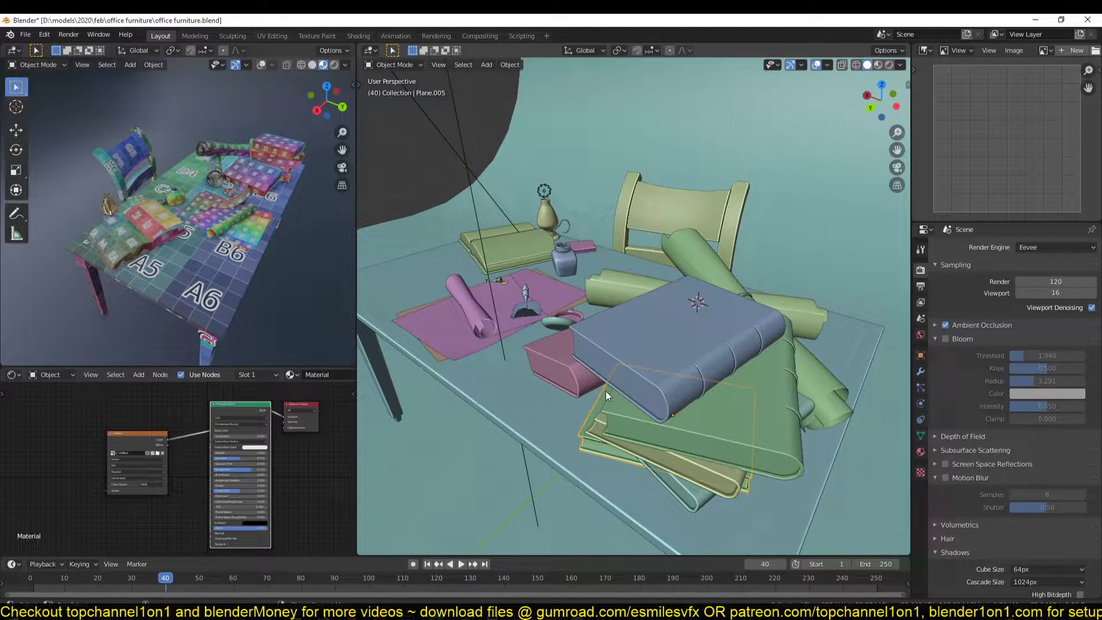
pyautogui.scroll(3, 606, 394)
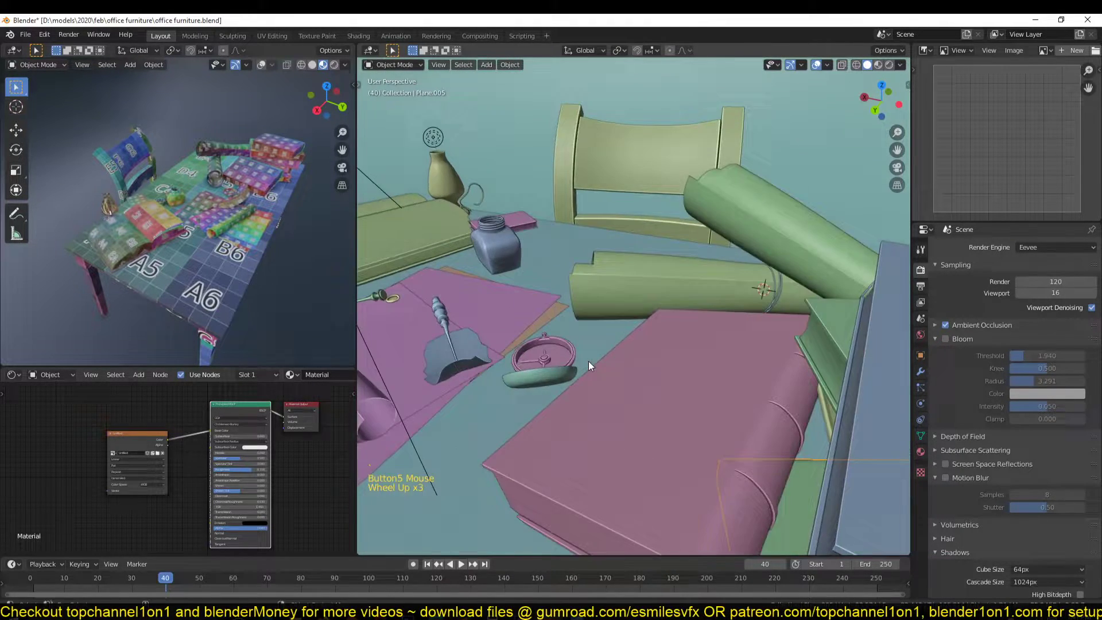
pyautogui.moveTo(588, 361); pyautogui.dragTo(686, 363, button='middle')
pyautogui.click(685, 363)
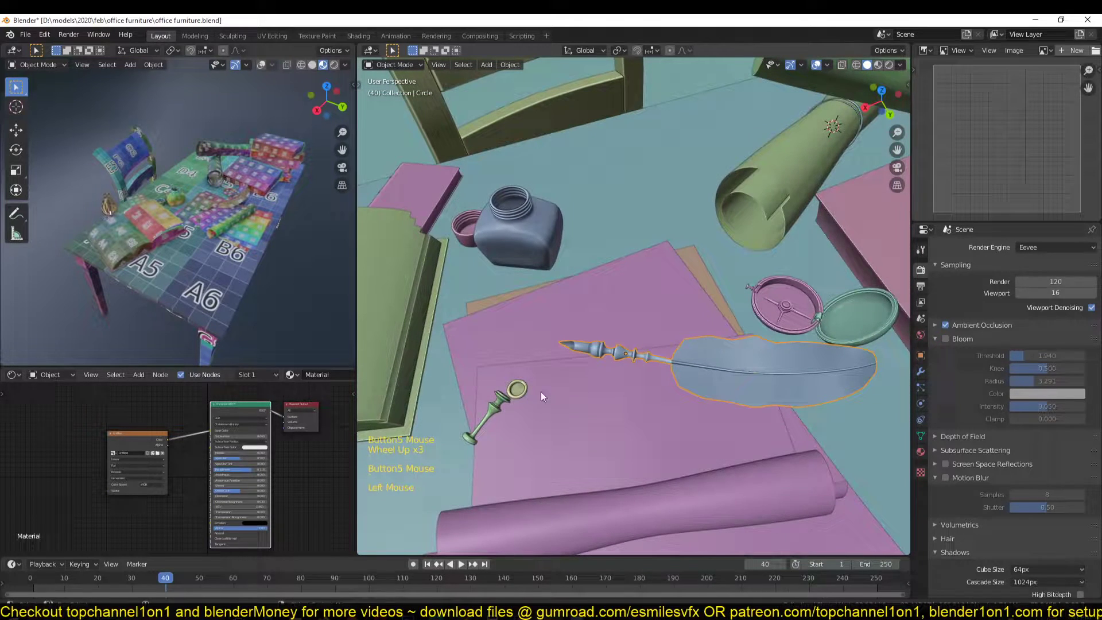
pyautogui.doubleClick(484, 411)
pyautogui.keyDown('shift'); pyautogui.click(515, 394); pyautogui.keyUp('shift')
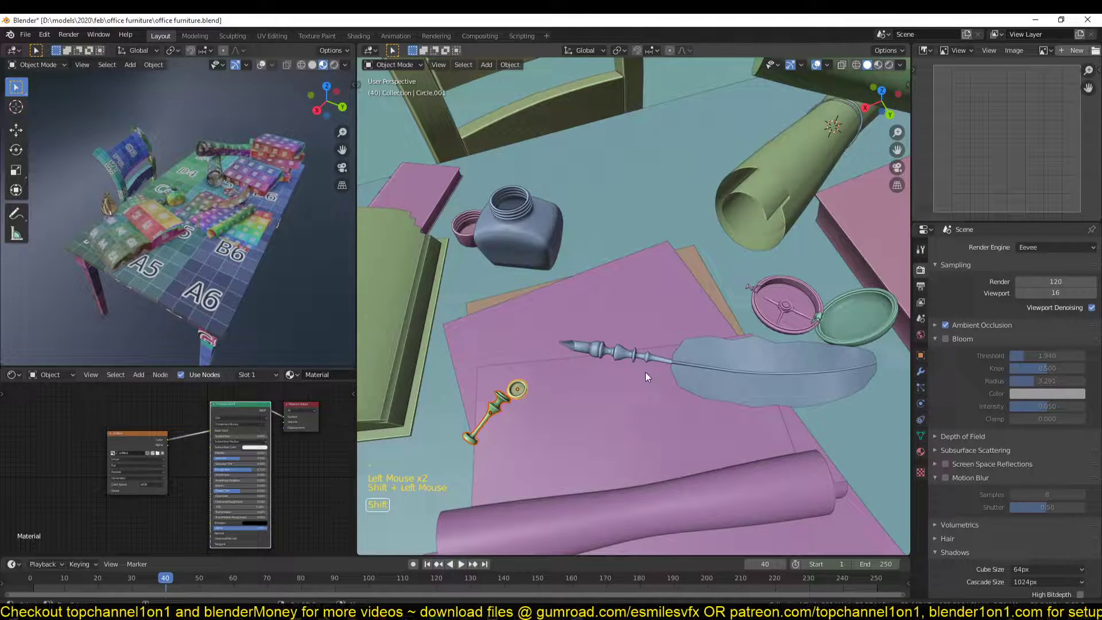
pyautogui.keyDown('shift'); pyautogui.click(717, 351); pyautogui.keyUp('shift')
pyautogui.keyDown('shift'); pyautogui.click(852, 318); pyautogui.keyUp('shift')
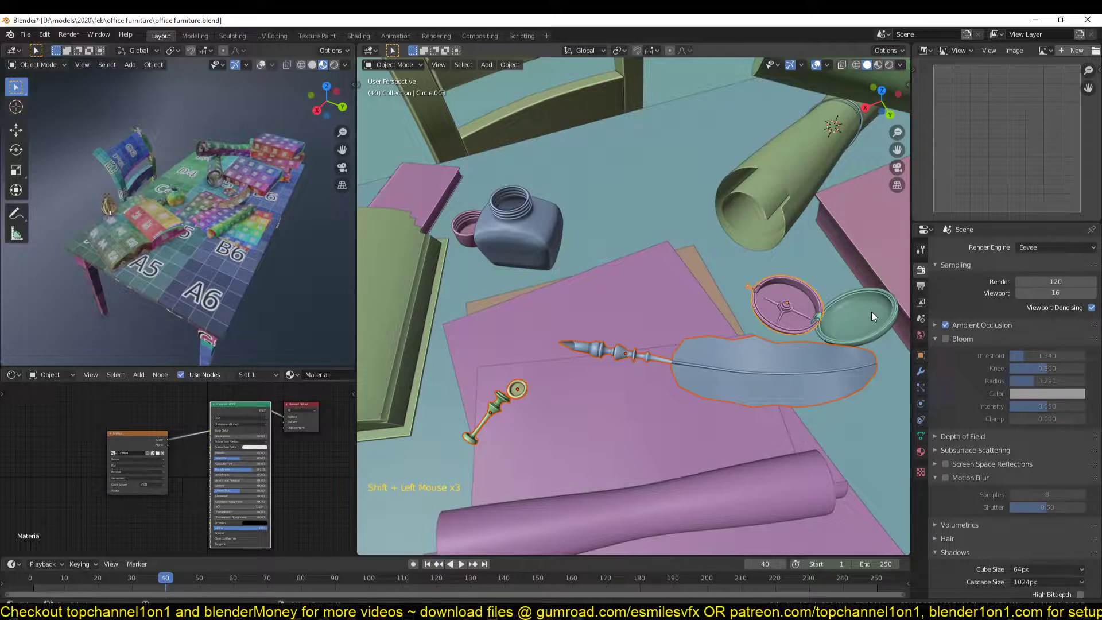
# - Add the compass lid to the selection, then reselect only the quill
pyautogui.scroll(-4, 853, 307)
pyautogui.scroll(-2, 730, 345)
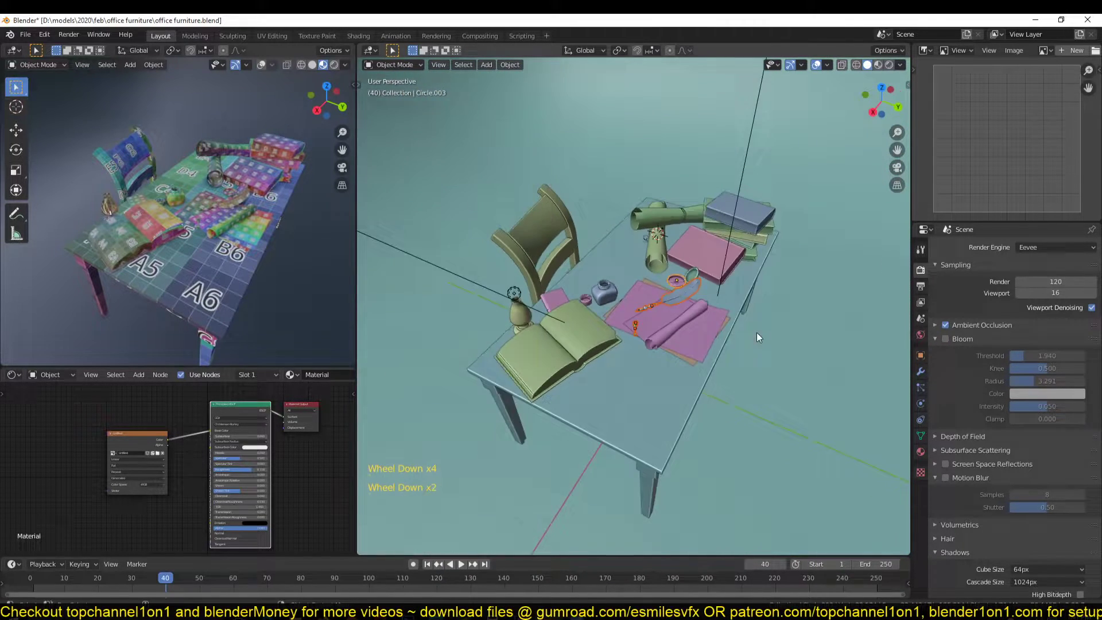
pyautogui.scroll(4, 756, 333)
pyautogui.keyDown('shift'); pyautogui.click(752, 243); pyautogui.keyUp('shift')
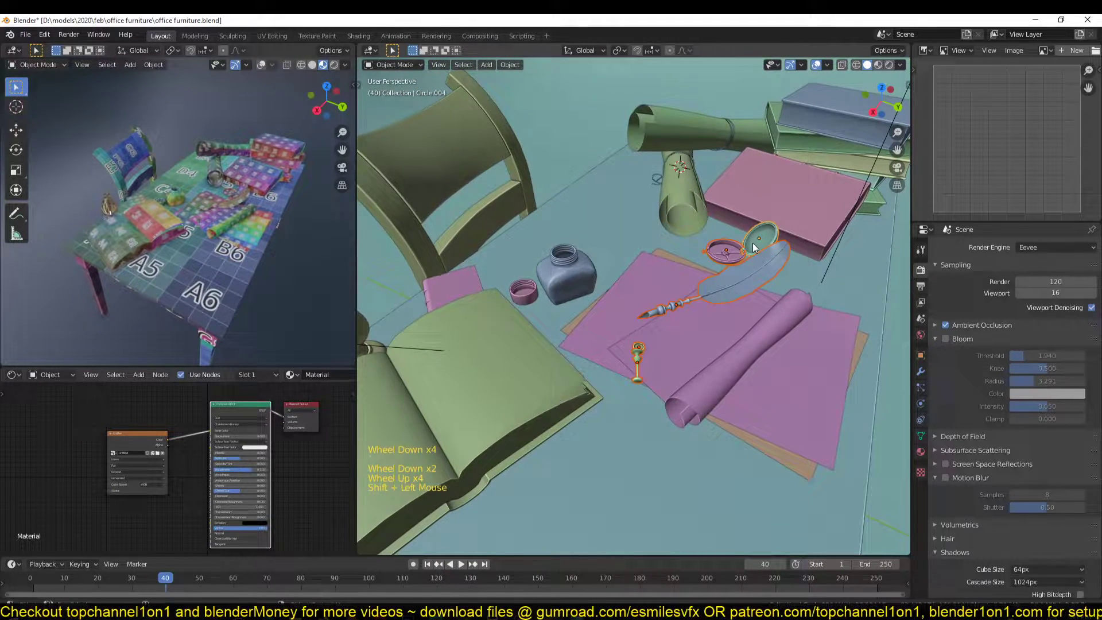
pyautogui.scroll(3, 794, 295)
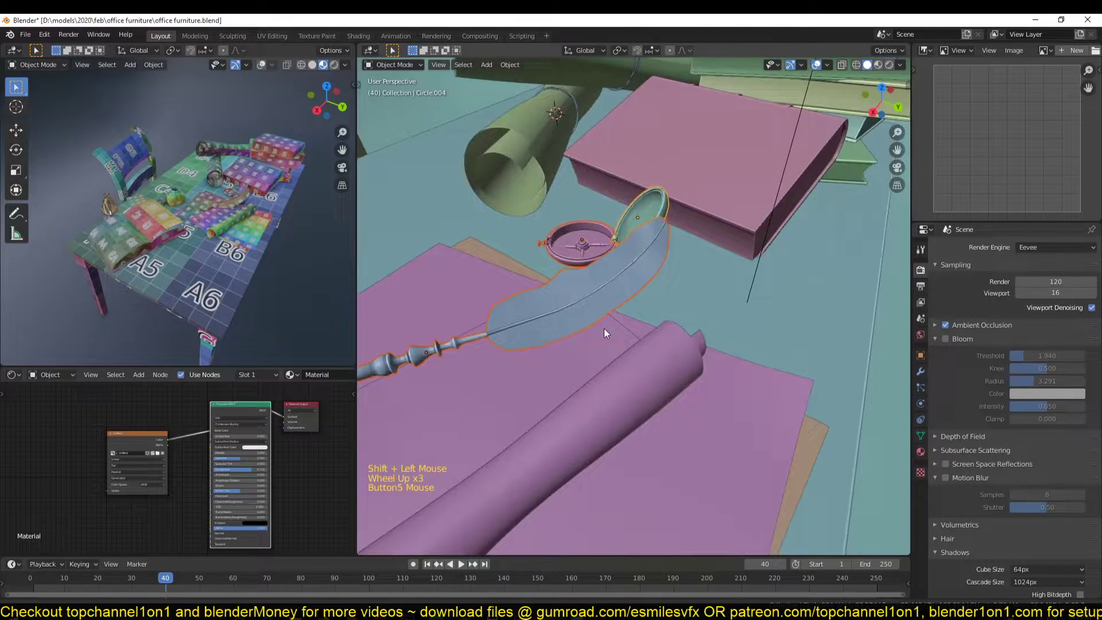
pyautogui.click(585, 300)
# - Select the quill, rolled scroll, paper sheet and large underlying paper together
pyautogui.moveTo(559, 332); pyautogui.dragTo(599, 359, button='middle')
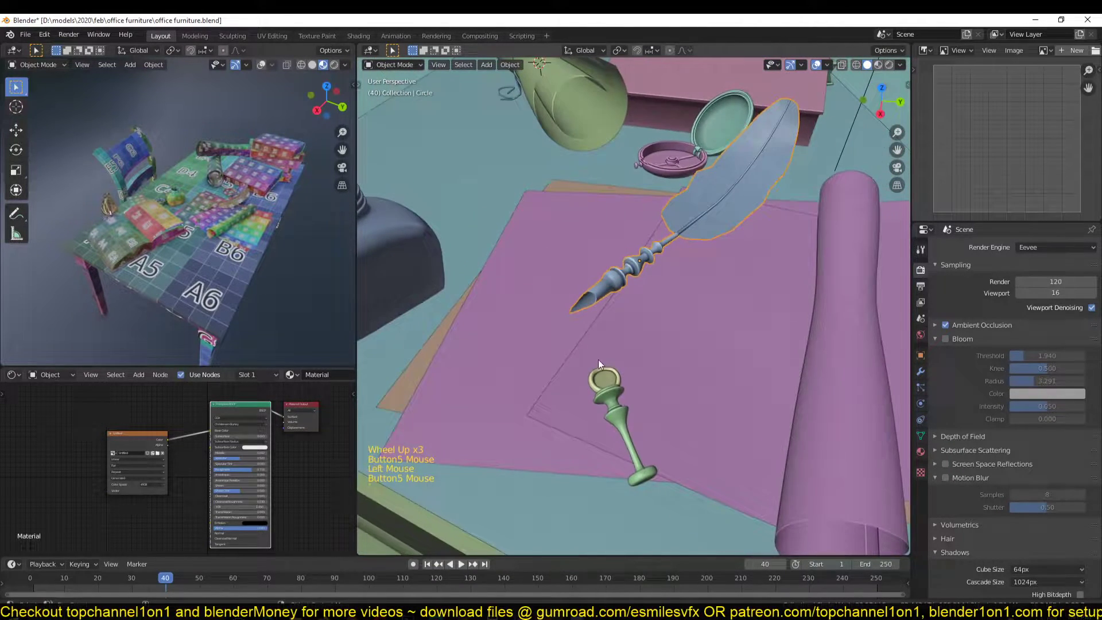
pyautogui.keyDown('shift'); pyautogui.click(622, 399); pyautogui.keyUp('shift')
pyautogui.doubleClick(619, 406)
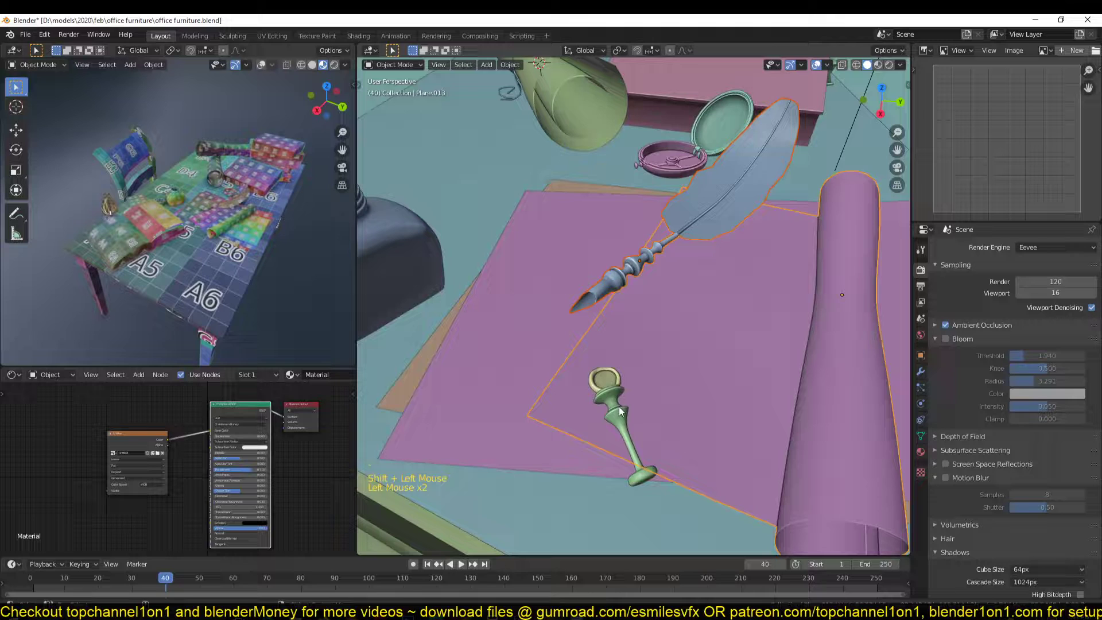
pyautogui.keyDown('shift'); pyautogui.click(607, 381); pyautogui.keyUp('shift')
pyautogui.keyDown('shift'); pyautogui.click(678, 155); pyautogui.keyUp('shift')
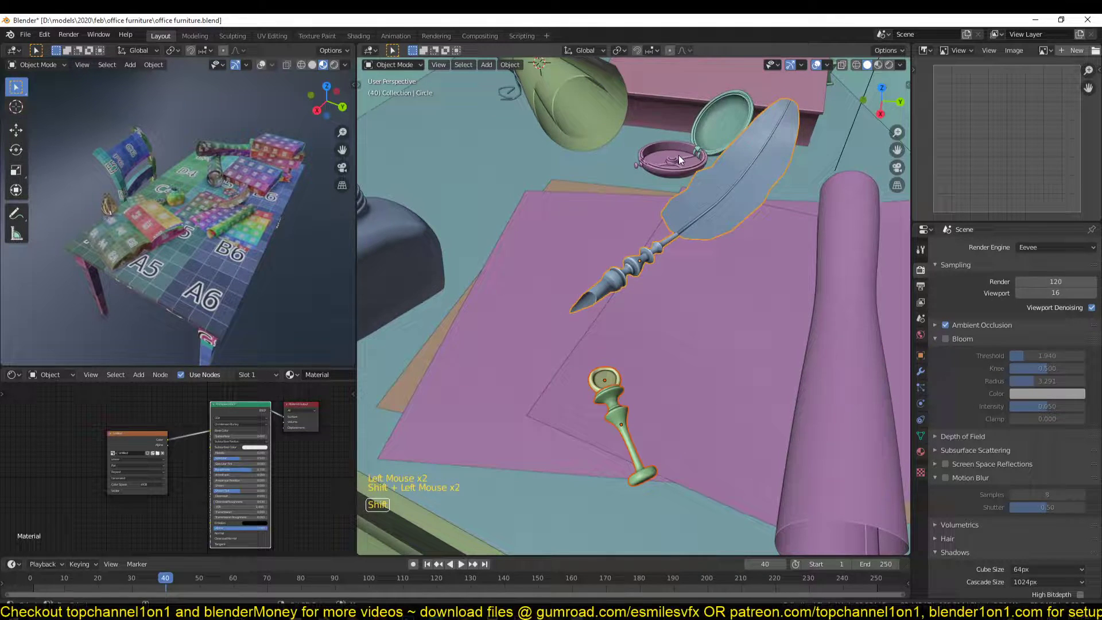
pyautogui.keyDown('shift'); pyautogui.click(683, 277); pyautogui.keyUp('shift')
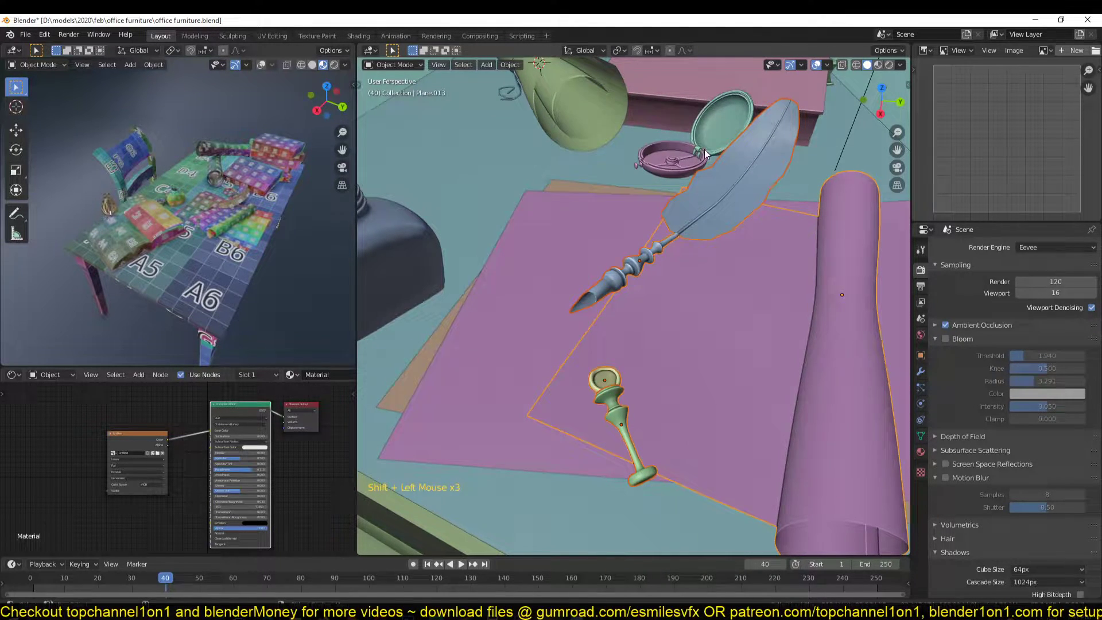
pyautogui.moveTo(704, 149); pyautogui.dragTo(615, 263, button='middle')
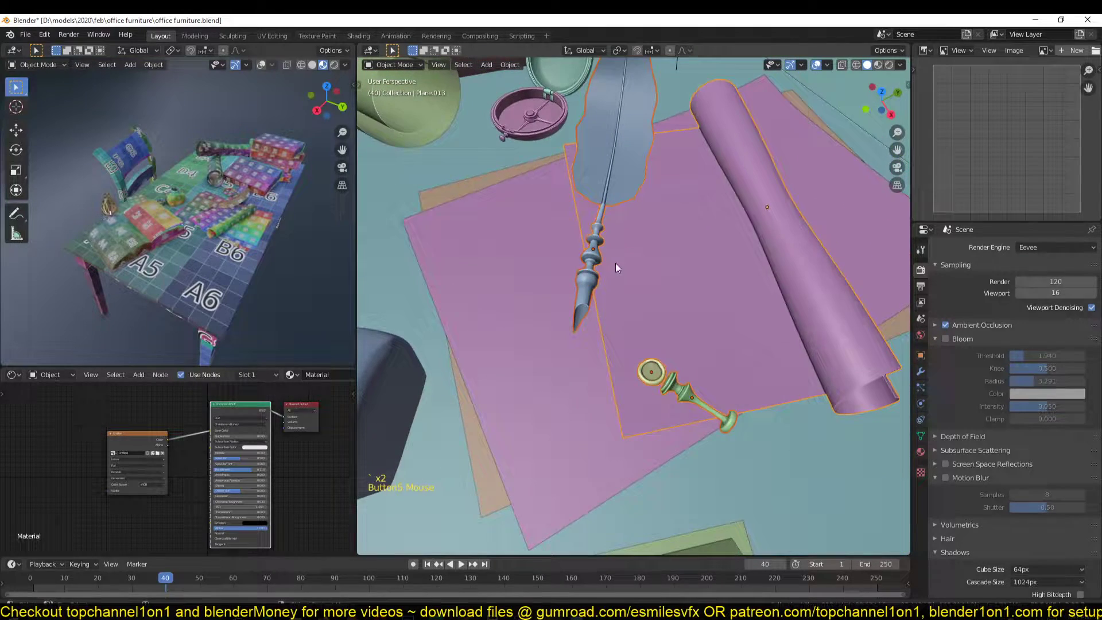
pyautogui.keyDown('shift'); pyautogui.click(526, 288); pyautogui.keyUp('shift')
# - Add the ink jar and its lid to the paper selection
pyautogui.scroll(-3, 632, 349)
pyautogui.moveTo(611, 332); pyautogui.dragTo(657, 352, button='middle')
pyautogui.scroll(2, 619, 341)
pyautogui.keyDown('shift'); pyautogui.click(532, 373); pyautogui.keyUp('shift')
pyautogui.keyDown('shift'); pyautogui.click(566, 302); pyautogui.keyUp('shift')
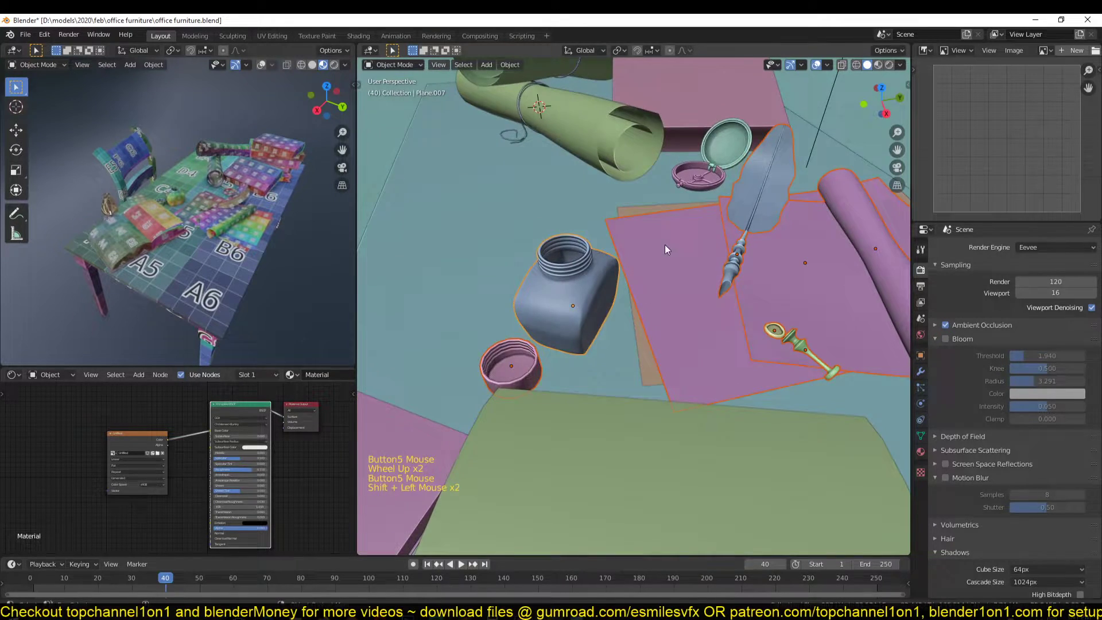
pyautogui.scroll(-4, 601, 281)
pyautogui.scroll(2, 646, 284)
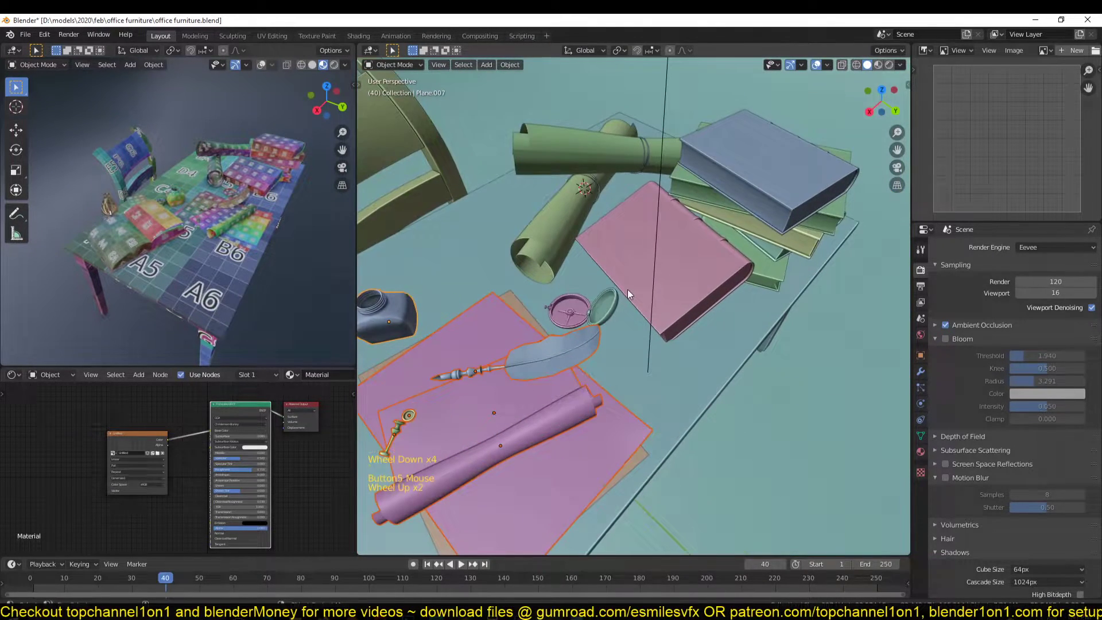
# - Add the green paper roll and the curled string to the selection
pyautogui.moveTo(628, 290)
pyautogui.mouseDown(button='middle')
pyautogui.moveTo(608, 288)
pyautogui.moveTo(629, 298)
pyautogui.moveTo(701, 254)
pyautogui.mouseUp(button='middle')
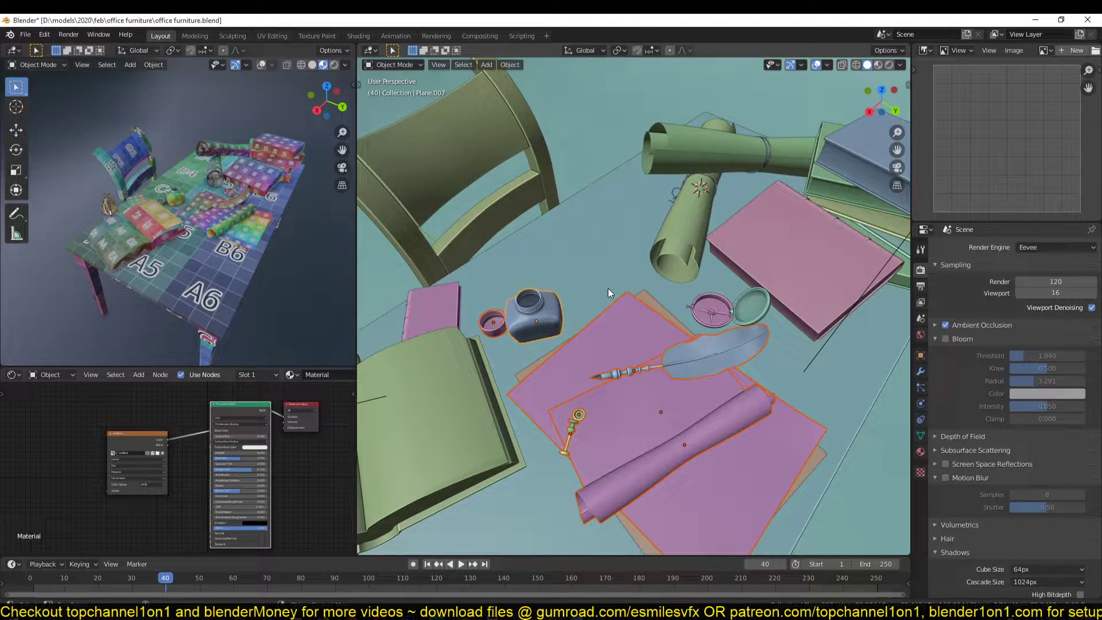
pyautogui.scroll(-1, 591, 316)
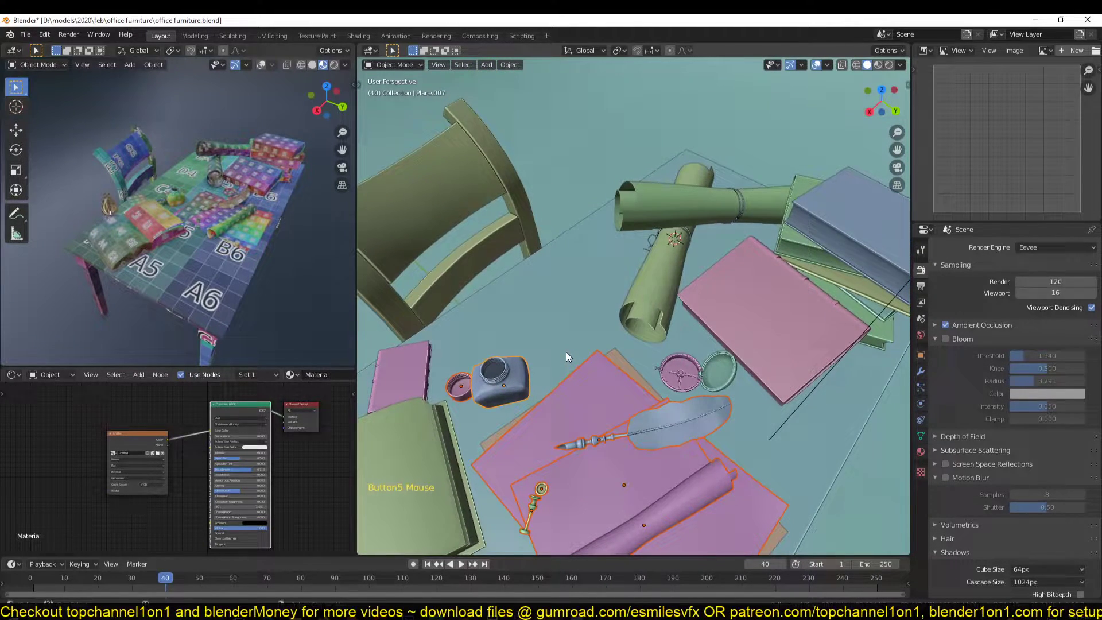
pyautogui.moveTo(566, 353); pyautogui.dragTo(650, 233, button='middle')
pyautogui.scroll(3, 585, 432)
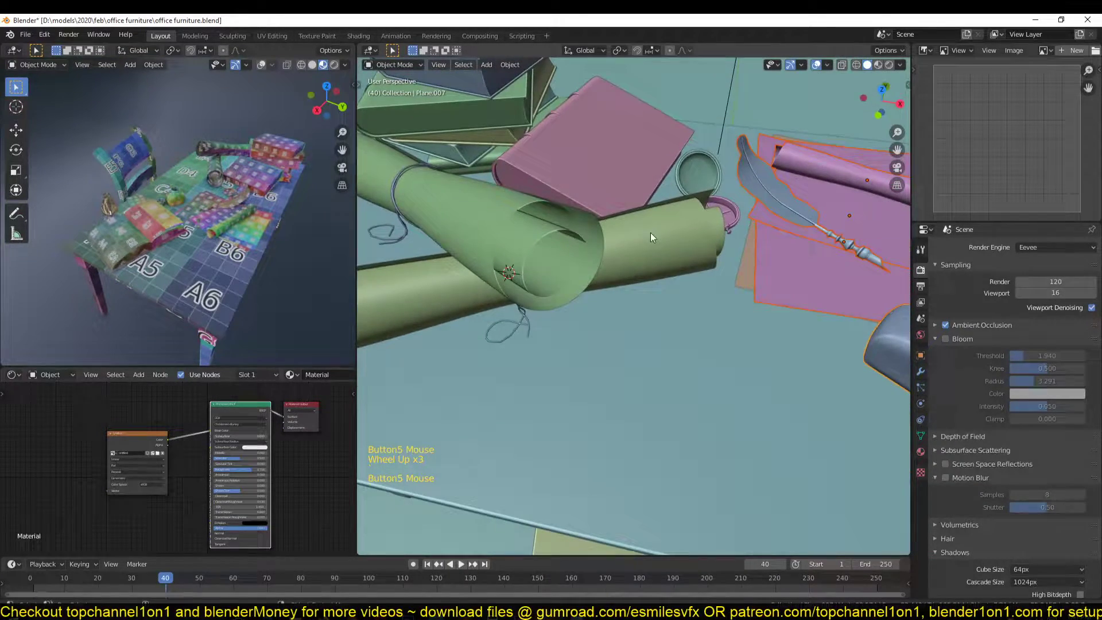
pyautogui.keyDown('shift'); pyautogui.click(640, 235); pyautogui.keyUp('shift')
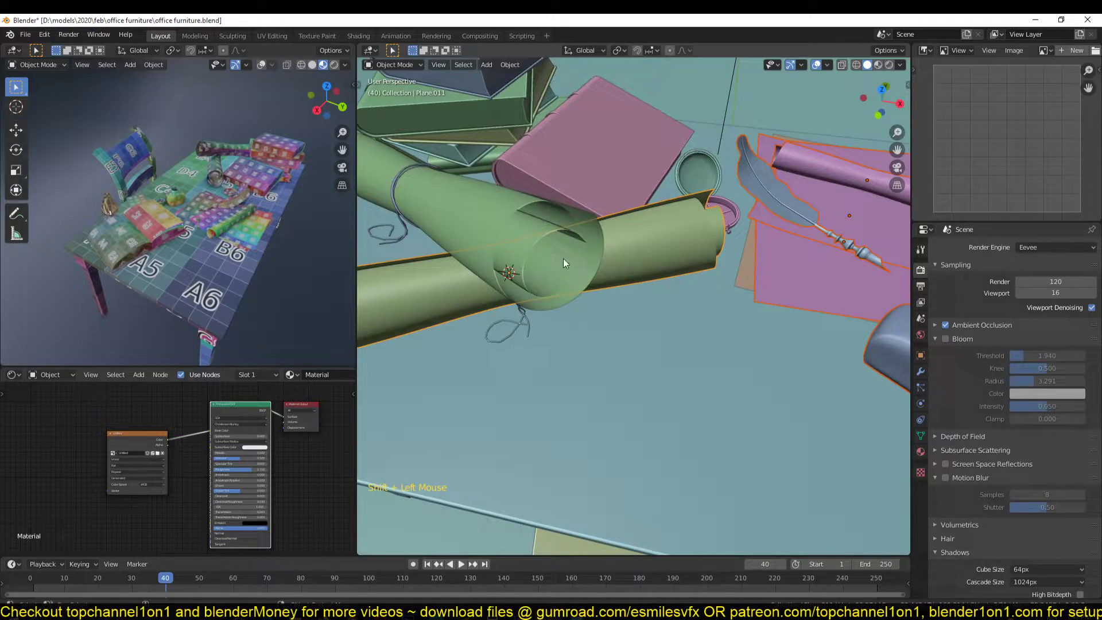
pyautogui.keyDown('shift'); pyautogui.moveTo(542, 269); pyautogui.dragTo(716, 367, button='middle'); pyautogui.keyUp('shift')
pyautogui.scroll(2, 718, 318)
pyautogui.keyDown('shift'); pyautogui.click(736, 364); pyautogui.keyUp('shift')
pyautogui.scroll(-4, 720, 360)
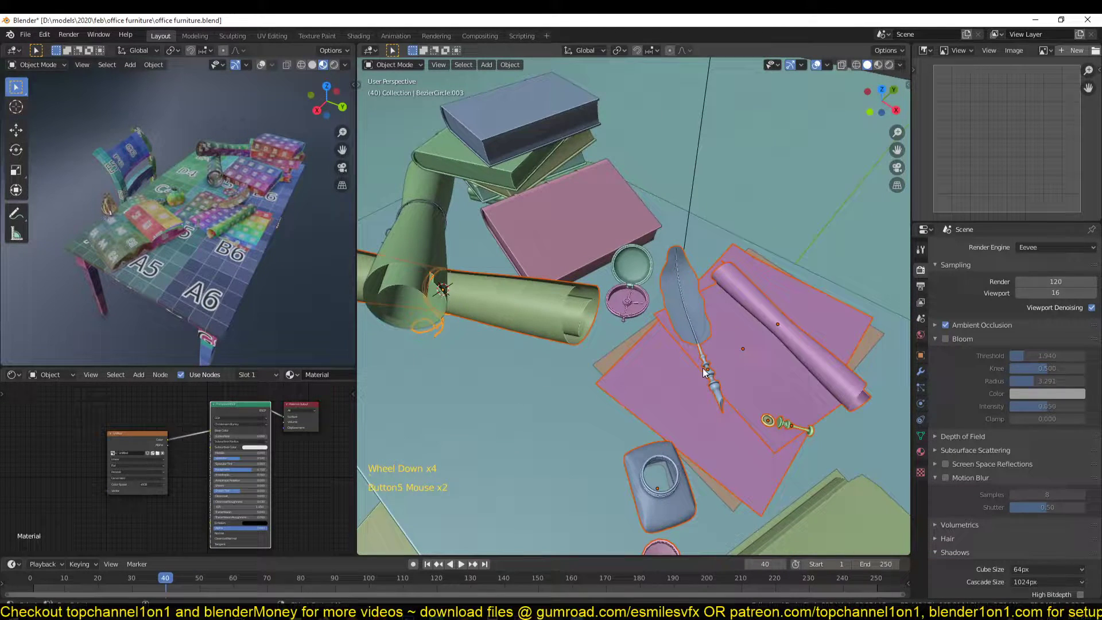
# - Turn the empty image area into an enlarged Outliner
pyautogui.click(926, 51)
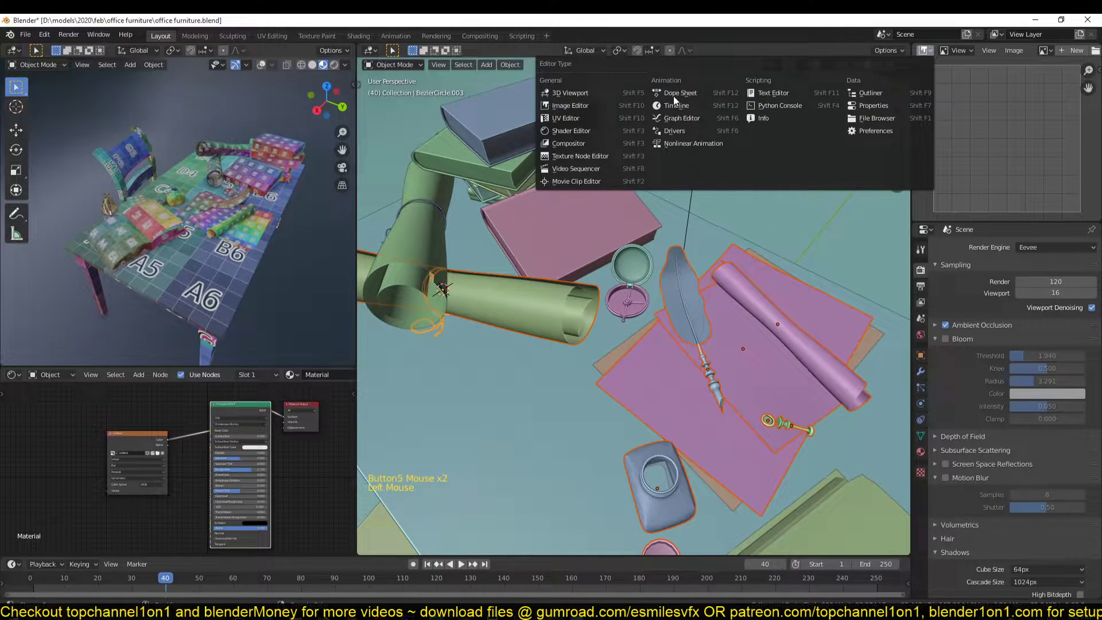
pyautogui.click(871, 94)
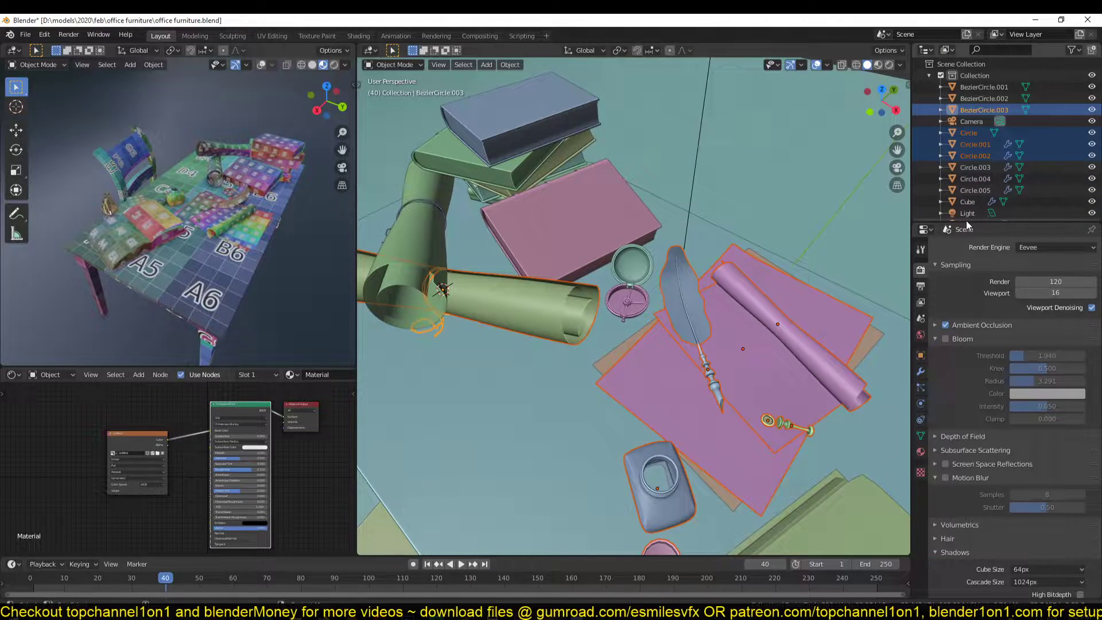
pyautogui.moveTo(966, 222); pyautogui.dragTo(966, 277)
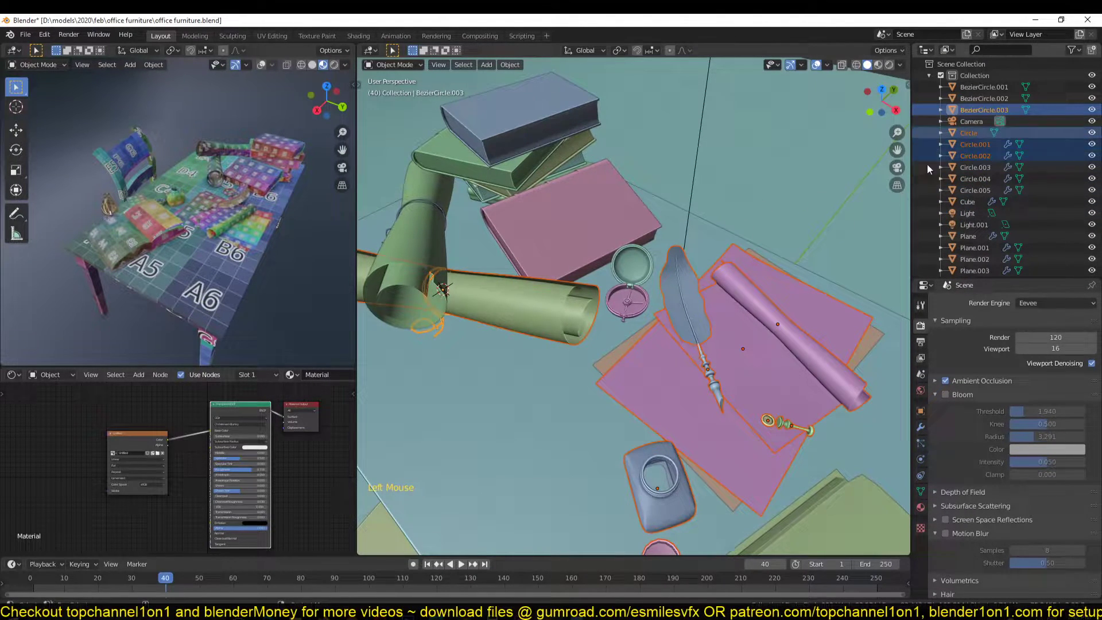
# - Move the selected props into a new collection named 'papers'
pyautogui.press('m')
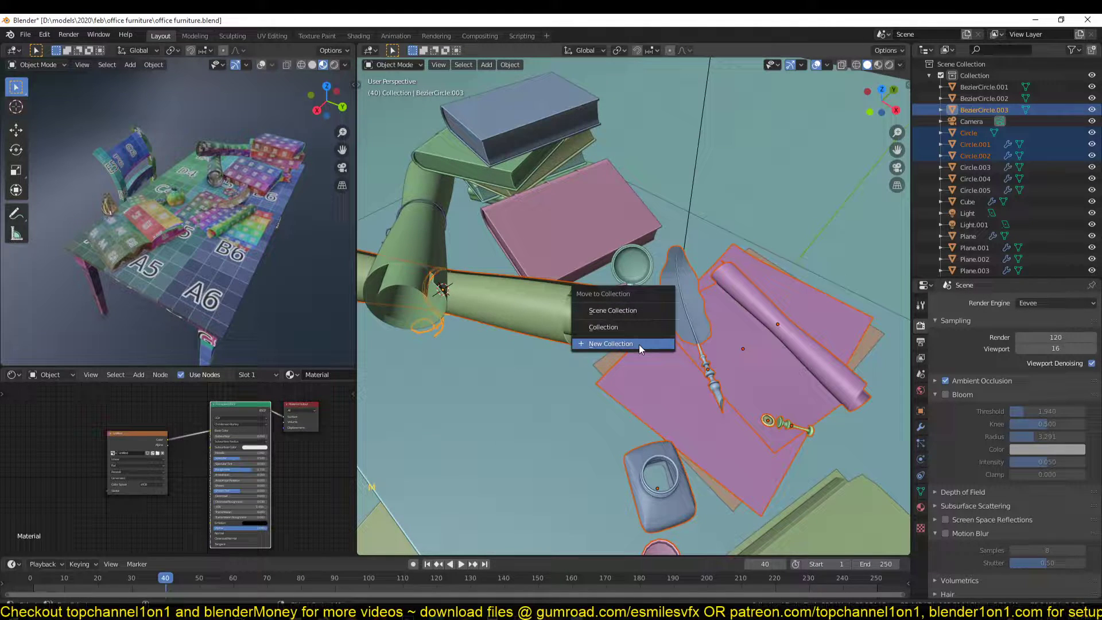
pyautogui.click(639, 345)
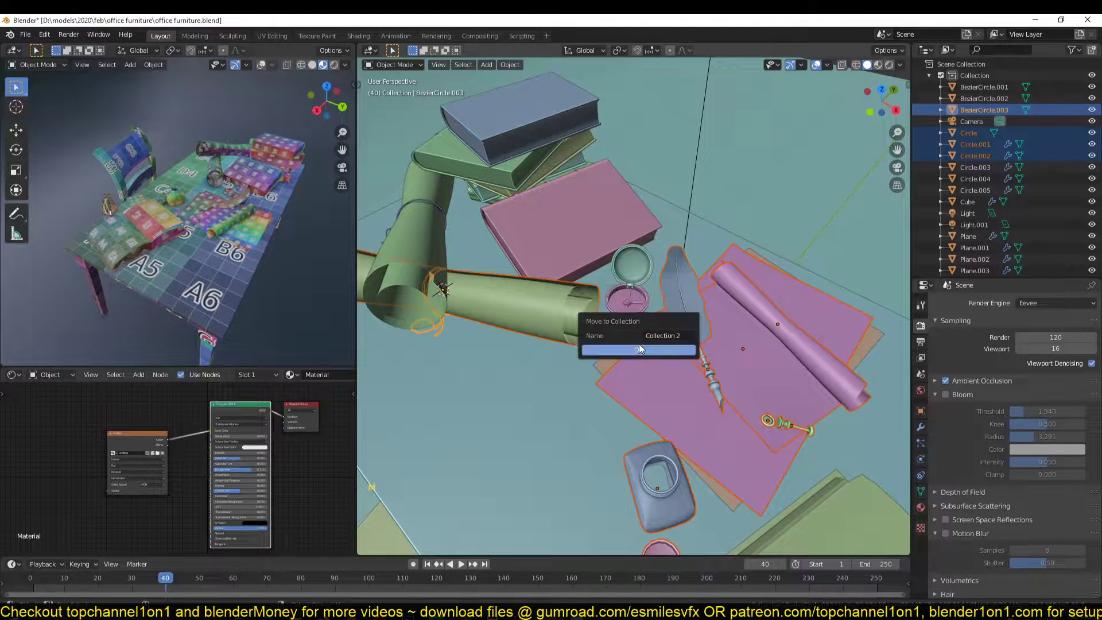
pyautogui.click(677, 333)
pyautogui.write('pap')
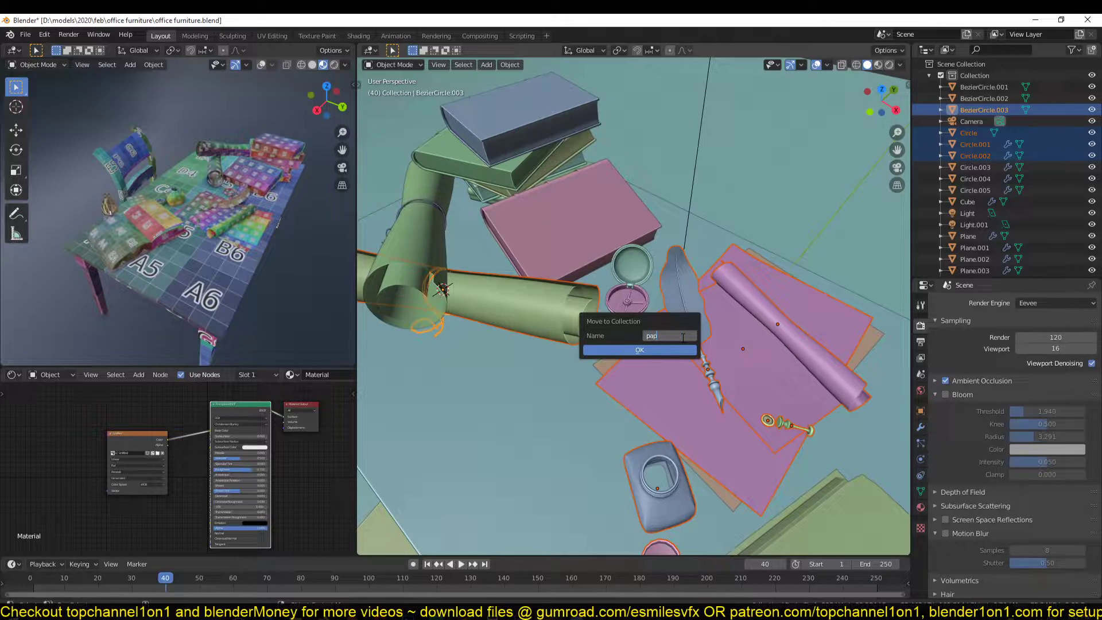
pyautogui.write('ers')
pyautogui.press('Return')
pyautogui.click(641, 350)
pyautogui.scroll(-5, 968, 212)
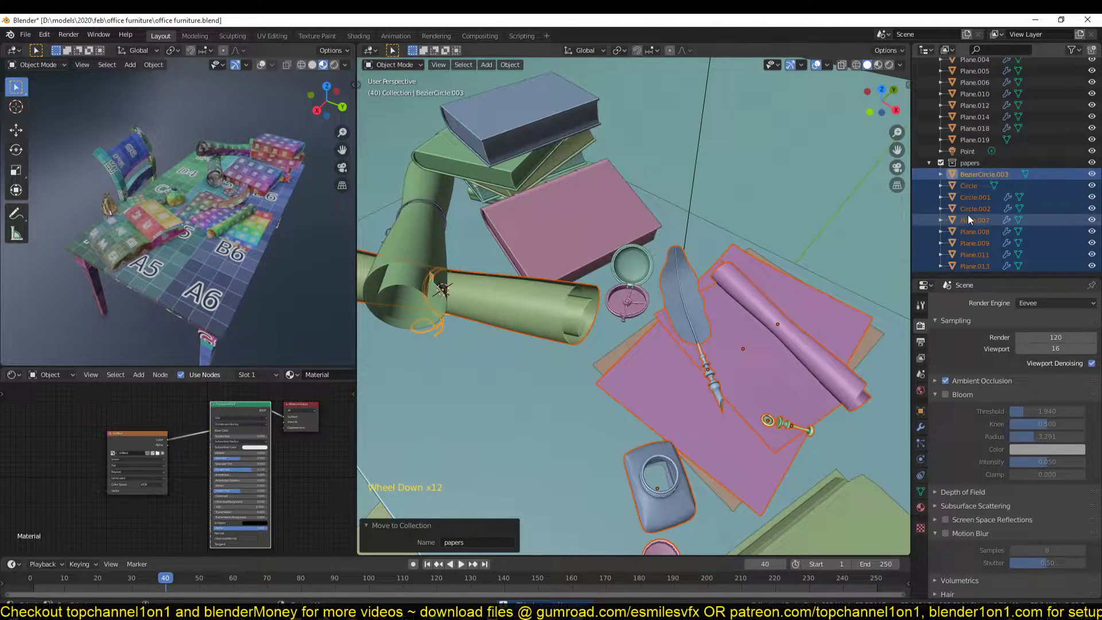
pyautogui.scroll(-14, 707, 243)
# - Clear the selection, activate papers, and select every object in the papers collection
pyautogui.hotkey('alt', 'a')
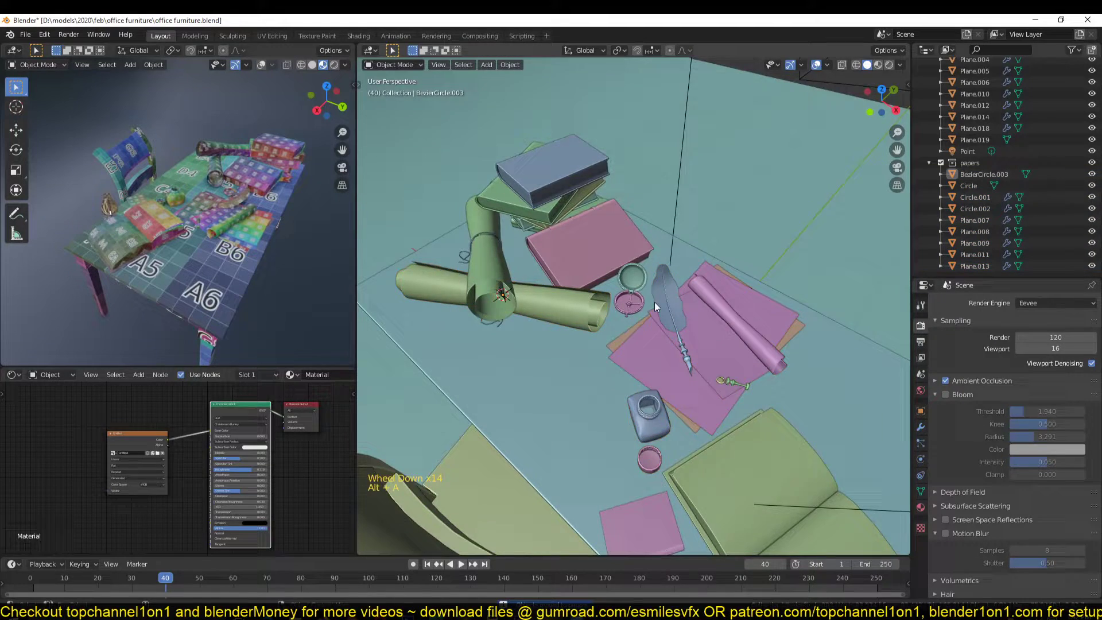
pyautogui.moveTo(655, 302); pyautogui.dragTo(577, 318, button='middle')
pyautogui.scroll(2, 577, 318)
pyautogui.click(979, 162)
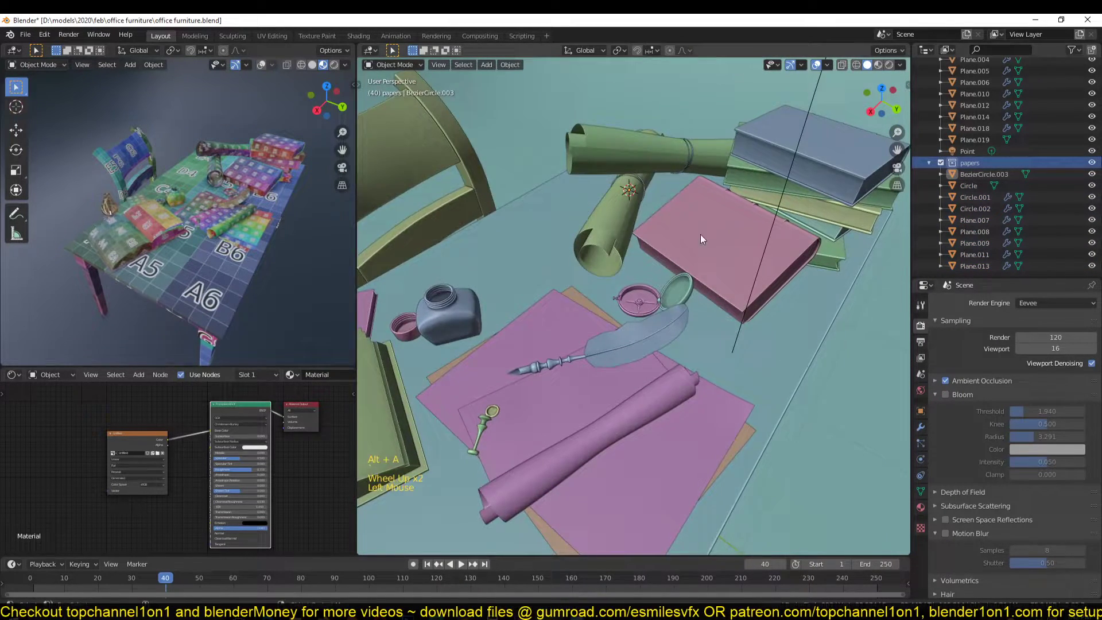
pyautogui.moveTo(701, 235); pyautogui.dragTo(661, 223, button='middle')
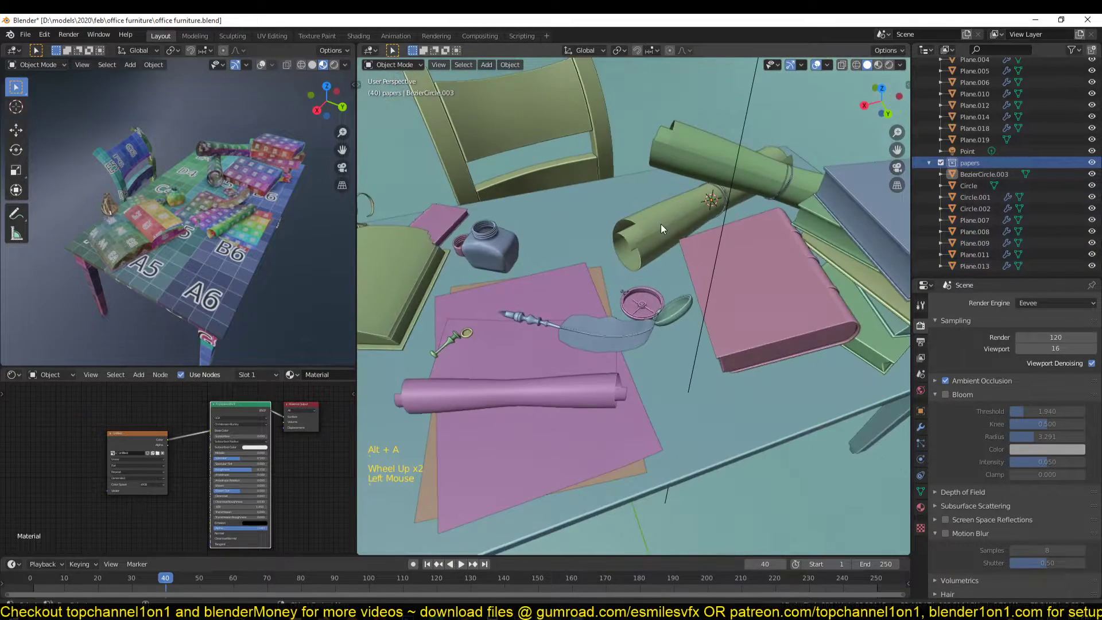
pyautogui.click(639, 327)
pyautogui.hotkey('shift', 'g')
pyautogui.click(625, 397)
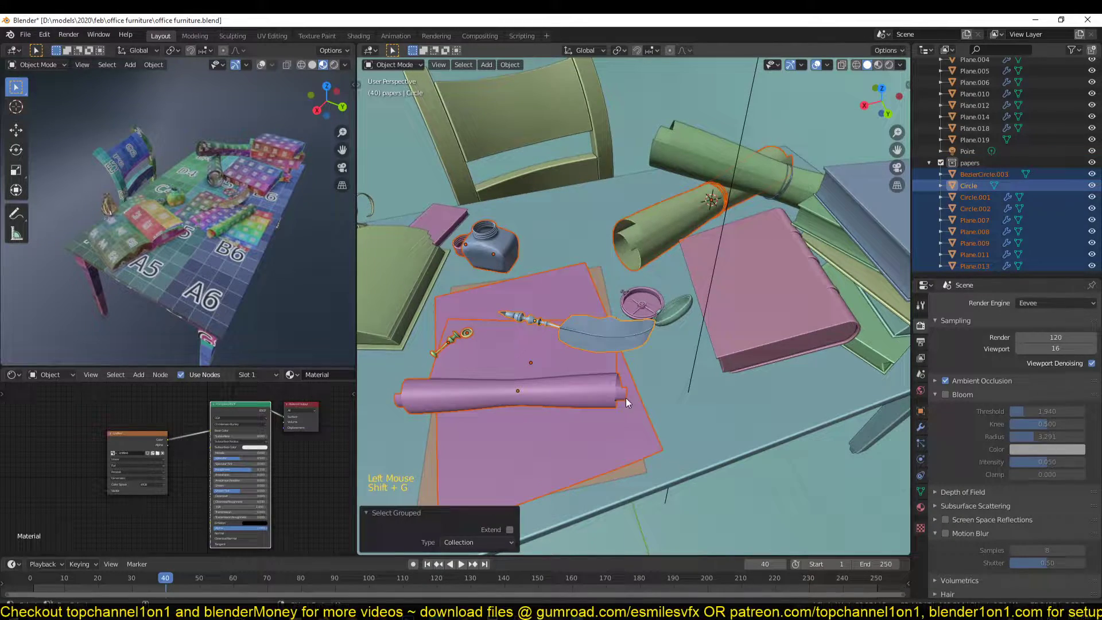
pyautogui.scroll(-3, 694, 325)
# - Switch to wireframe and pick out the paper roll Plane.011, toggling Edit Mode
pyautogui.press('z')
pyautogui.press('z')
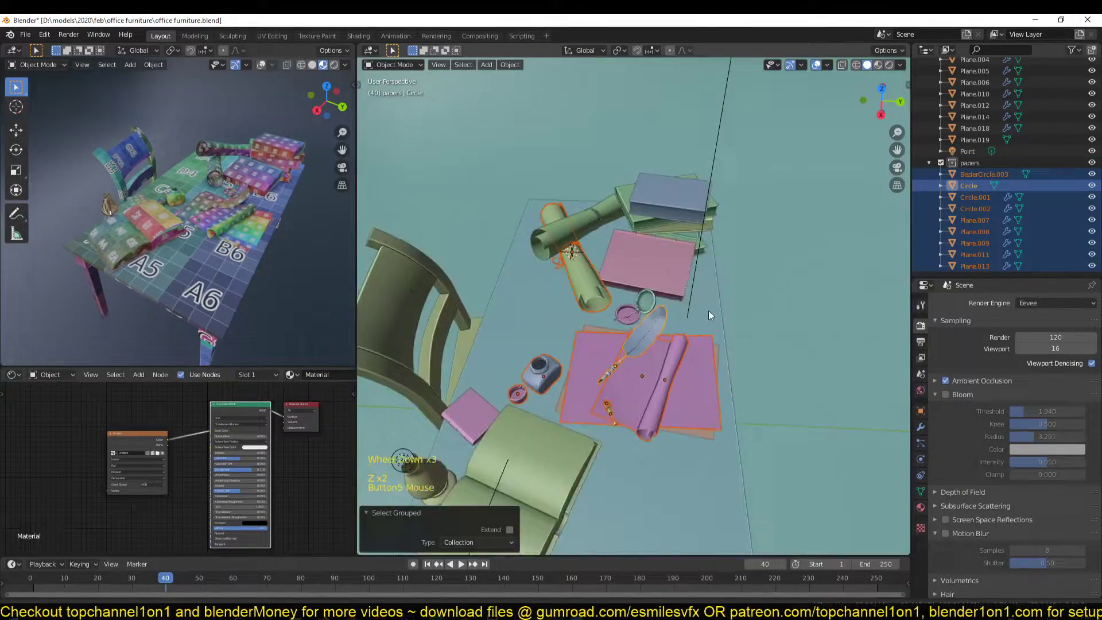
pyautogui.scroll(3, 601, 282)
pyautogui.moveTo(626, 213)
pyautogui.keyDown('shift'); pyautogui.mouseDown(button='middle')
pyautogui.moveTo(600, 281)
pyautogui.moveTo(553, 275)
pyautogui.mouseUp(button='middle'); pyautogui.keyUp('shift')
pyautogui.moveTo(546, 327)
pyautogui.keyDown('shift'); pyautogui.mouseDown(button='middle')
pyautogui.moveTo(643, 260)
pyautogui.moveTo(626, 290)
pyautogui.moveTo(591, 288)
pyautogui.mouseUp(button='middle'); pyautogui.keyUp('shift')
pyautogui.click(556, 304)
pyautogui.press('Tab')
pyautogui.press('Tab')
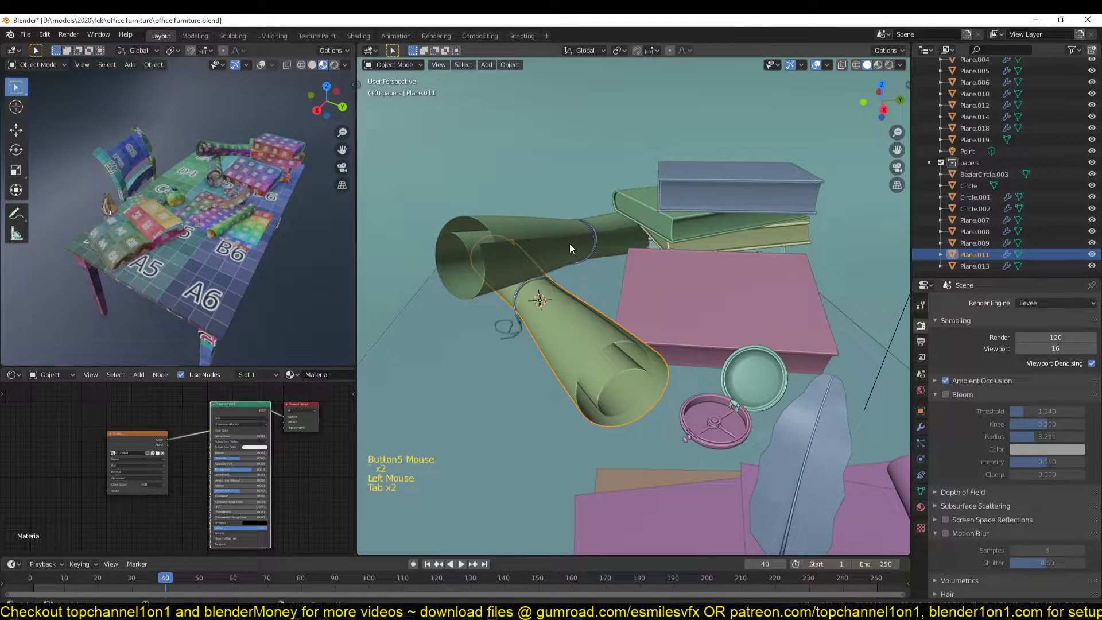
pyautogui.click(529, 240)
pyautogui.press('Tab')
pyautogui.press('Tab')
# - Select Plane.012 and Plane.011 and link their object data into one mesh
pyautogui.click(575, 357)
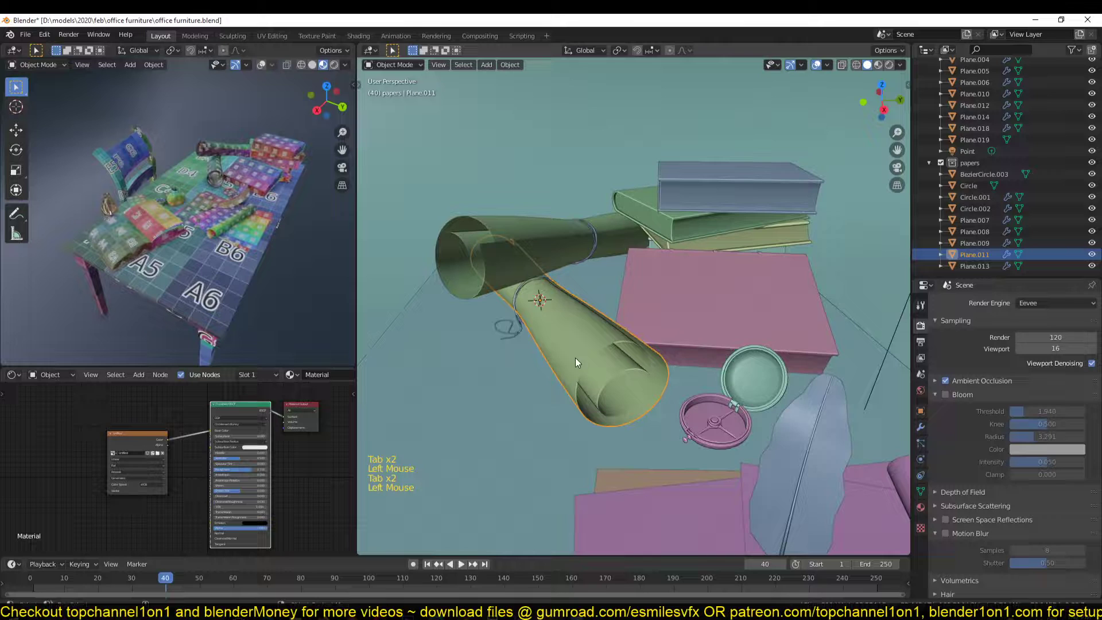
pyautogui.click(516, 258)
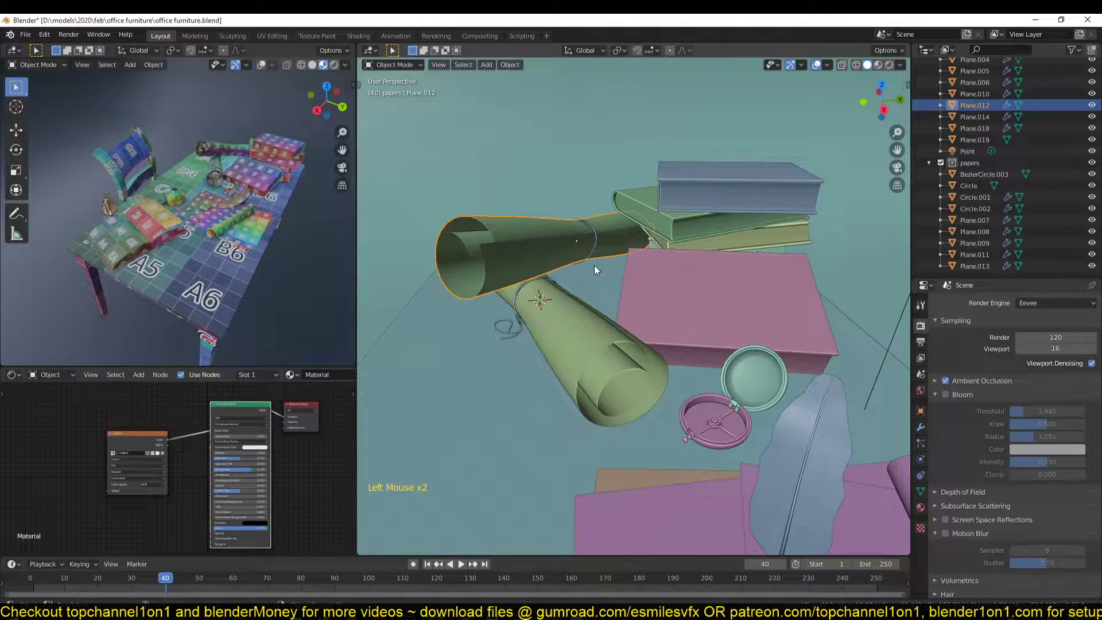
pyautogui.click(534, 287)
pyautogui.click(546, 262)
pyautogui.moveTo(546, 258); pyautogui.dragTo(572, 287, button='middle')
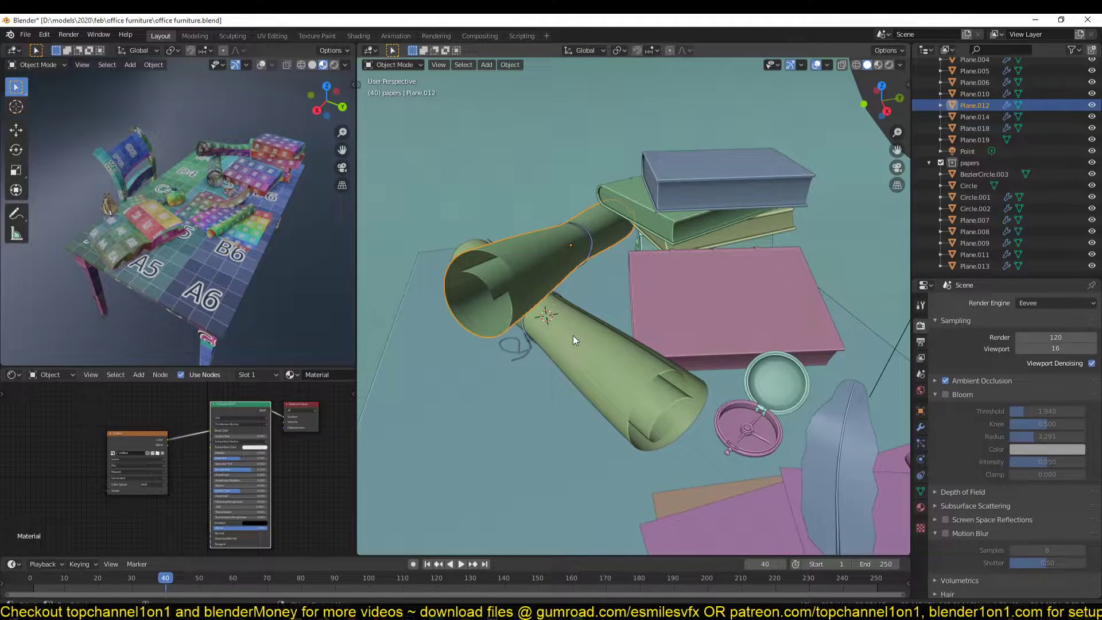
pyautogui.keyDown('shift'); pyautogui.click(588, 346); pyautogui.keyUp('shift')
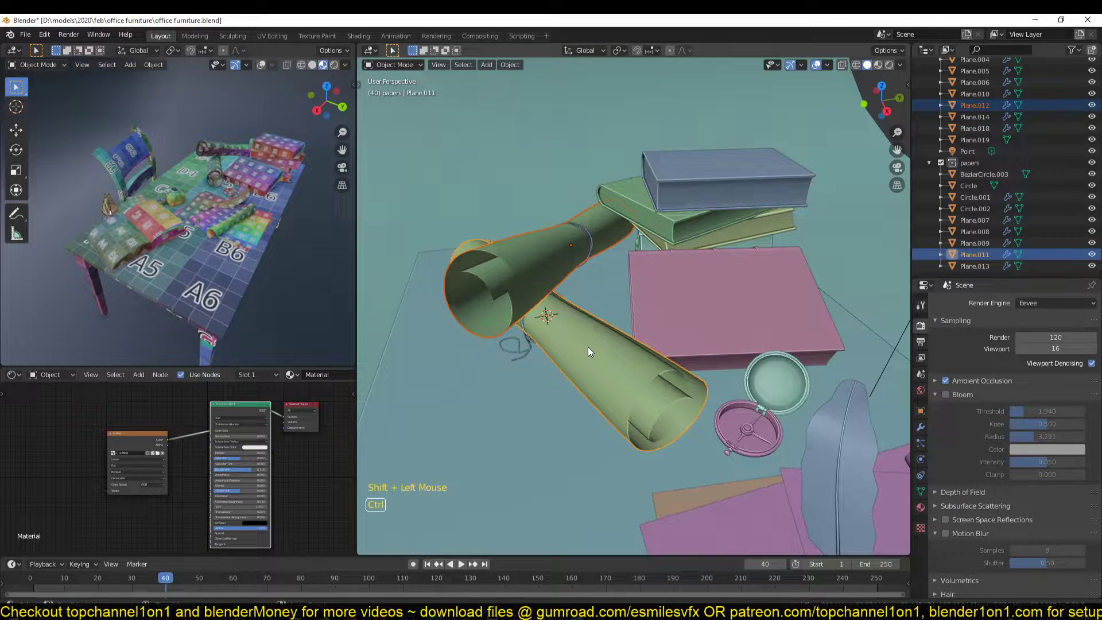
pyautogui.hotkey('ctrl', 'l')
pyautogui.click(578, 362)
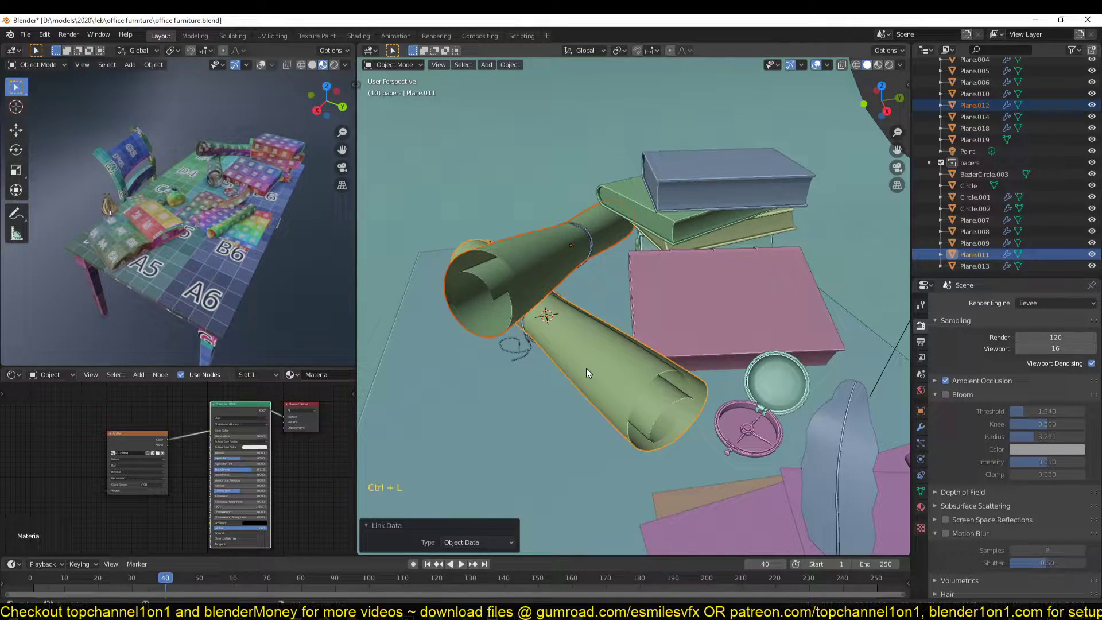
# - Enter Edit Mode on each roll to confirm they share the mesh
pyautogui.click(587, 368)
pyautogui.press('Tab')
pyautogui.press('Tab')
pyautogui.click(521, 264)
pyautogui.press('Tab')
pyautogui.press('Tab')
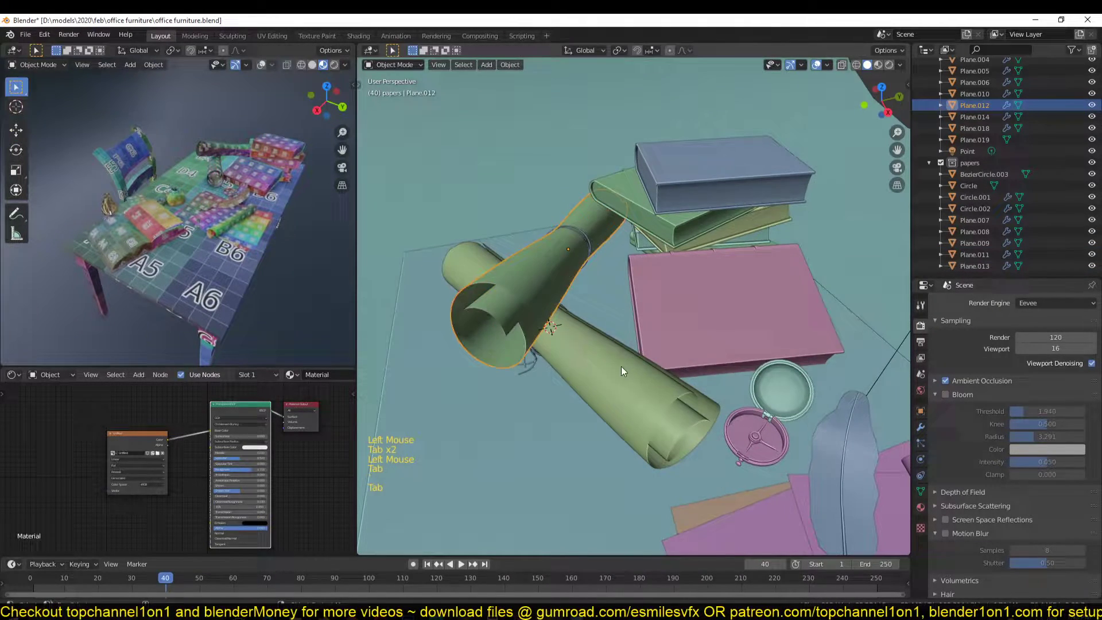
pyautogui.click(597, 368)
pyautogui.scroll(5, 579, 352)
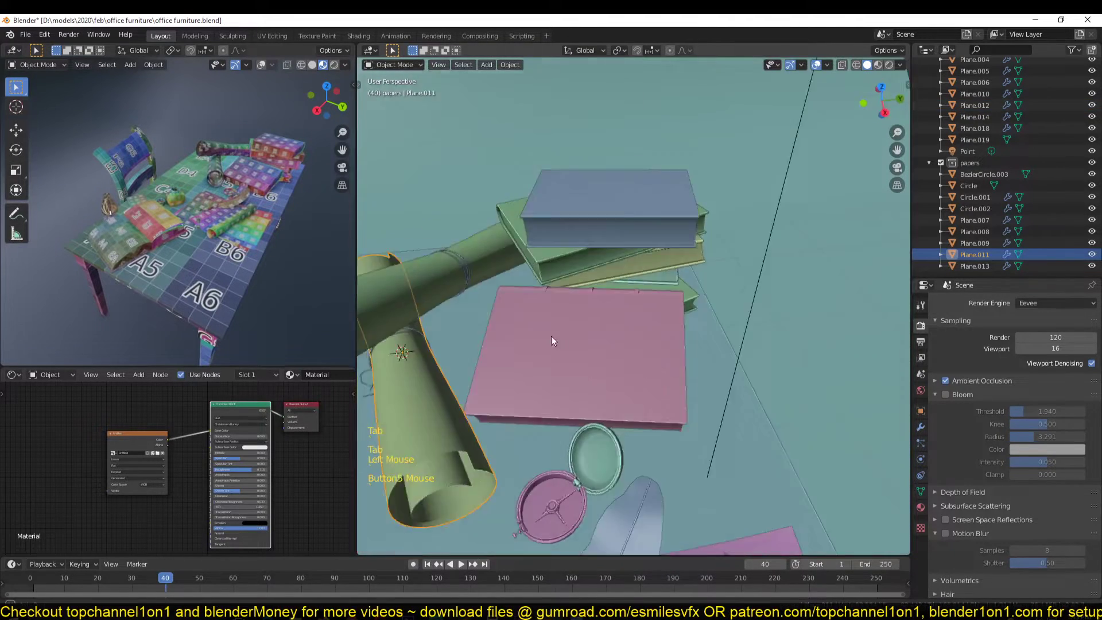
# - Click through the pink, blue and green books and the book stack
pyautogui.moveTo(551, 336); pyautogui.dragTo(621, 318, button='middle')
pyautogui.click(616, 316)
pyautogui.click(519, 248)
pyautogui.click(480, 292)
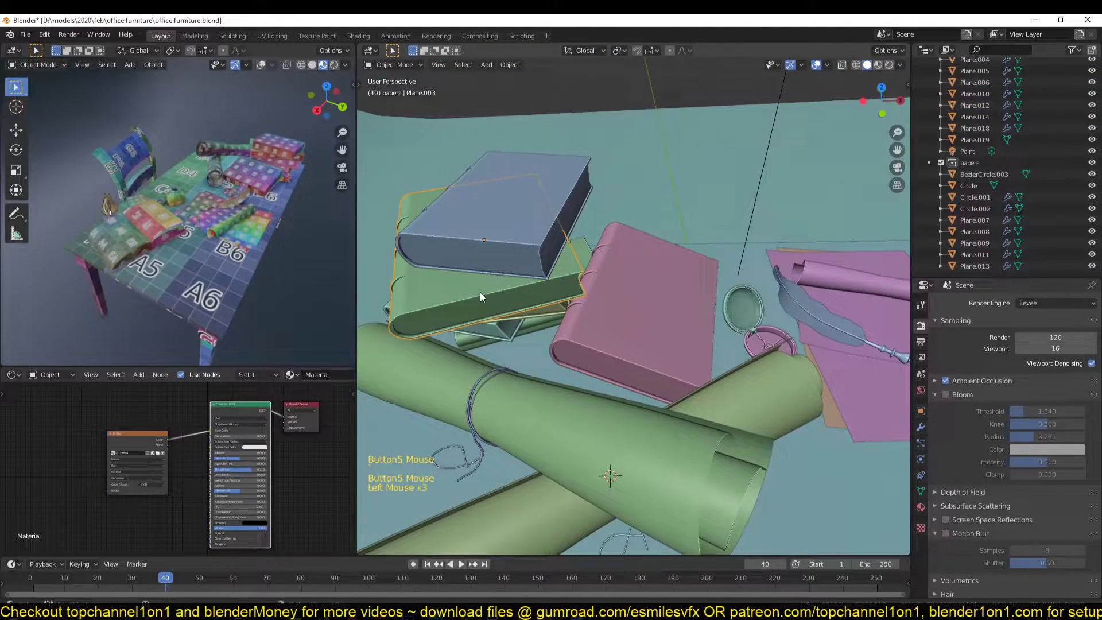
pyautogui.moveTo(517, 292); pyautogui.dragTo(621, 329, button='middle')
pyautogui.hotkey('alt', 'a')
pyautogui.click(563, 276)
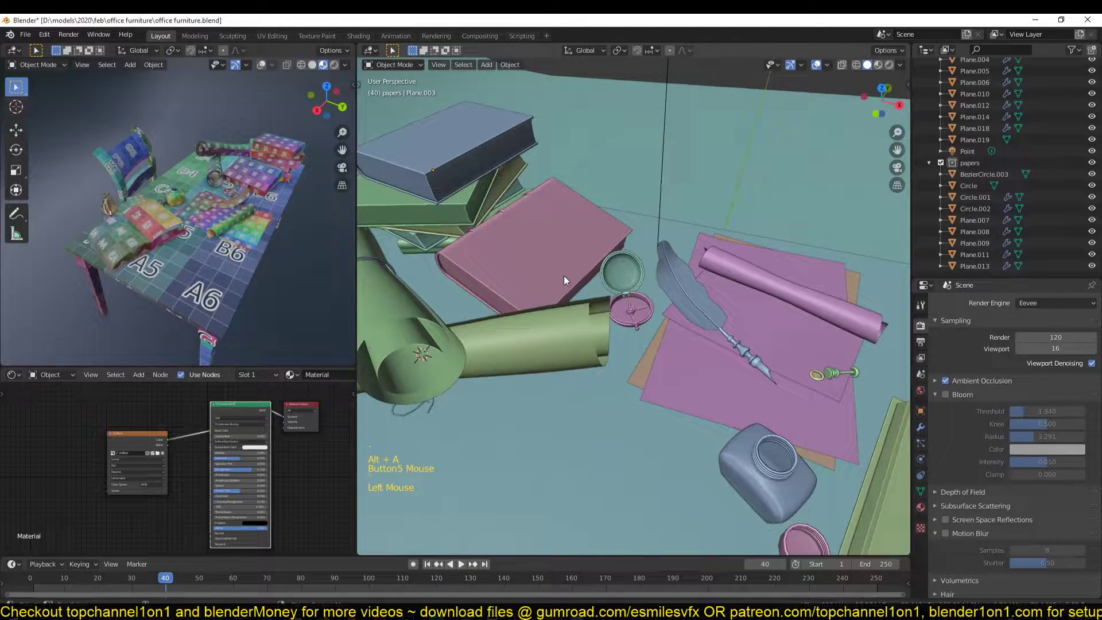
pyautogui.click(461, 237)
pyautogui.scroll(-4, 571, 310)
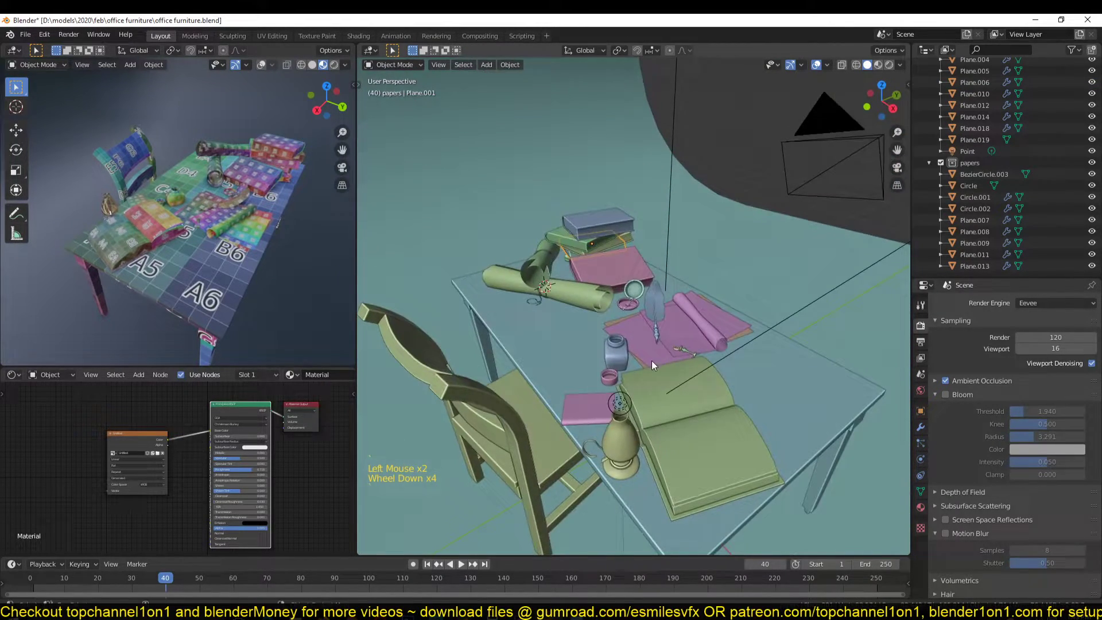
pyautogui.moveTo(653, 360); pyautogui.dragTo(716, 321, button='middle')
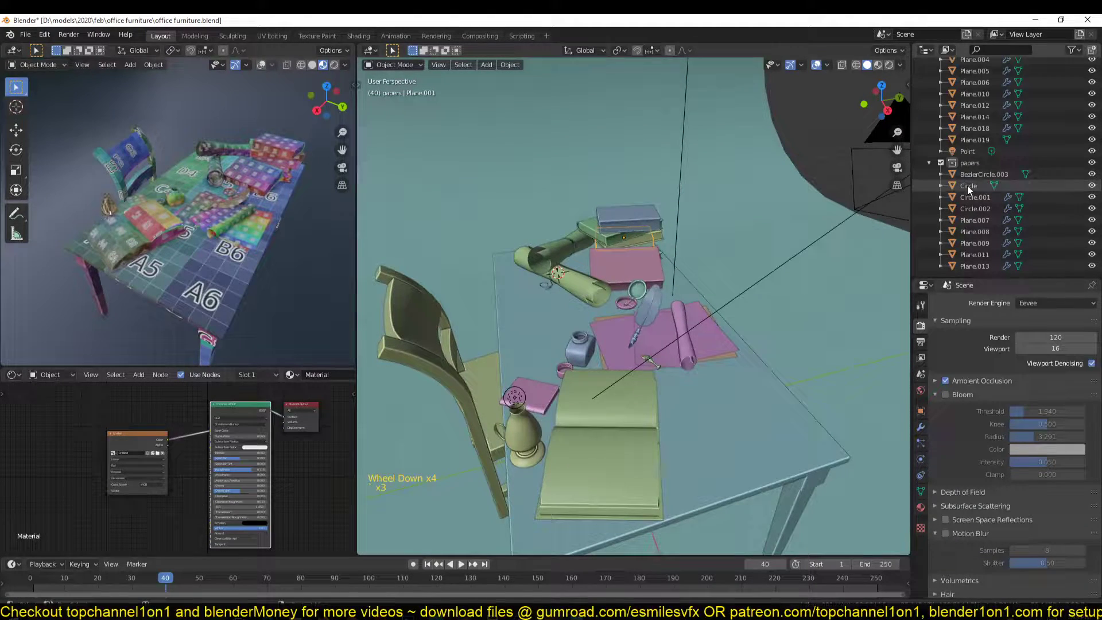
# - From the rolled pink paper, use Shift+G > Collection to select all papers objects
pyautogui.click(654, 336)
pyautogui.hotkey('shift', 'g')
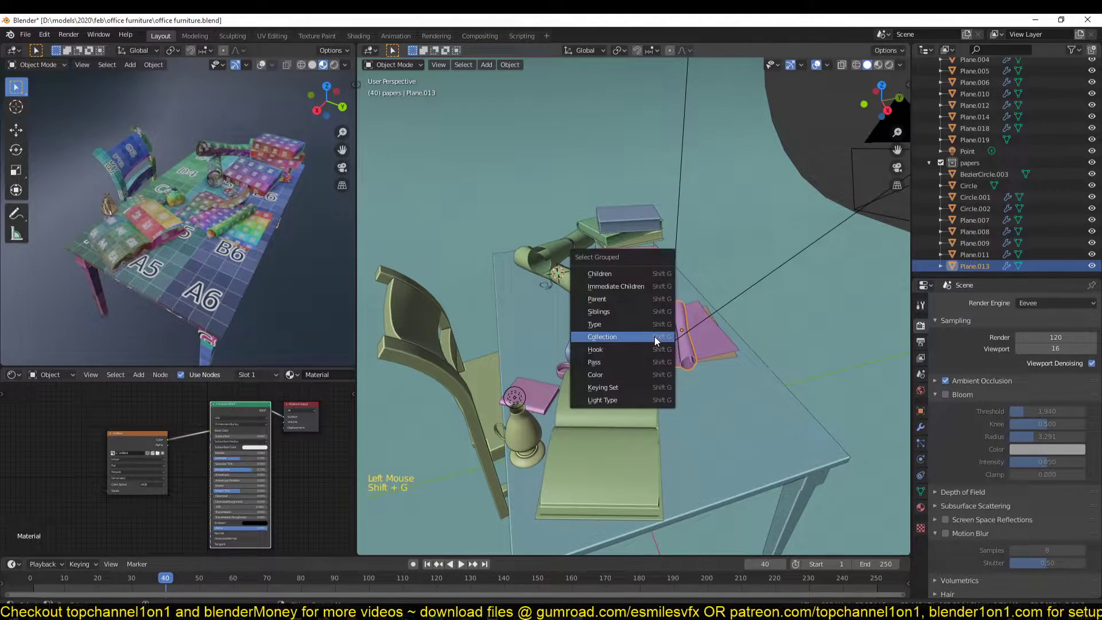
pyautogui.click(655, 336)
pyautogui.moveTo(655, 336); pyautogui.dragTo(635, 403, button='middle')
pyautogui.scroll(4, 584, 295)
pyautogui.scroll(-3, 625, 355)
pyautogui.scroll(3, 567, 338)
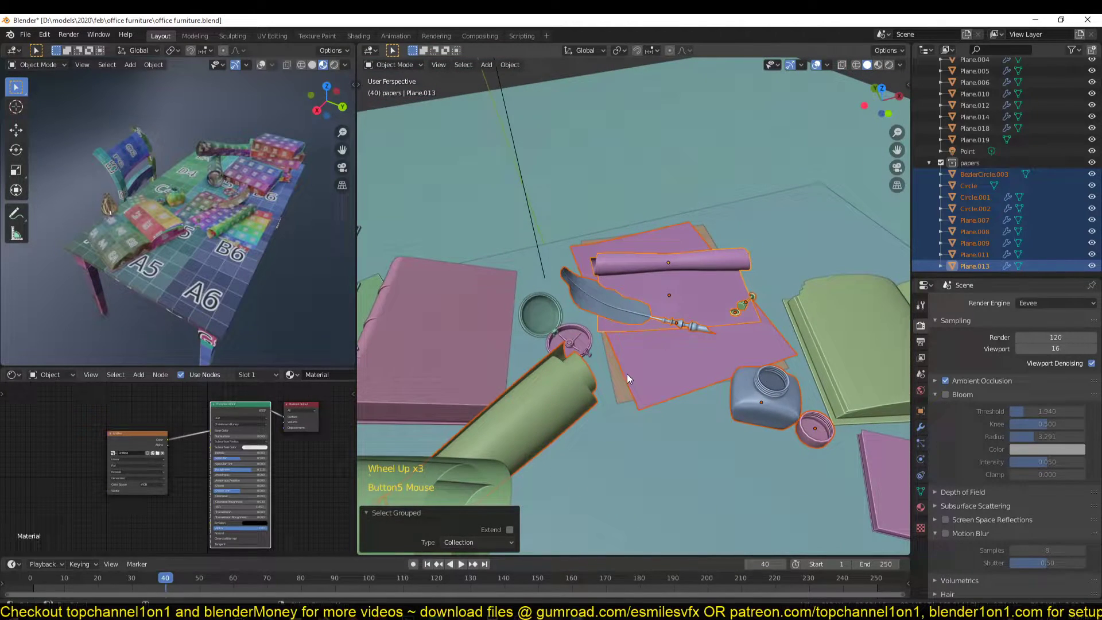
pyautogui.moveTo(484, 383); pyautogui.dragTo(659, 381, button='middle')
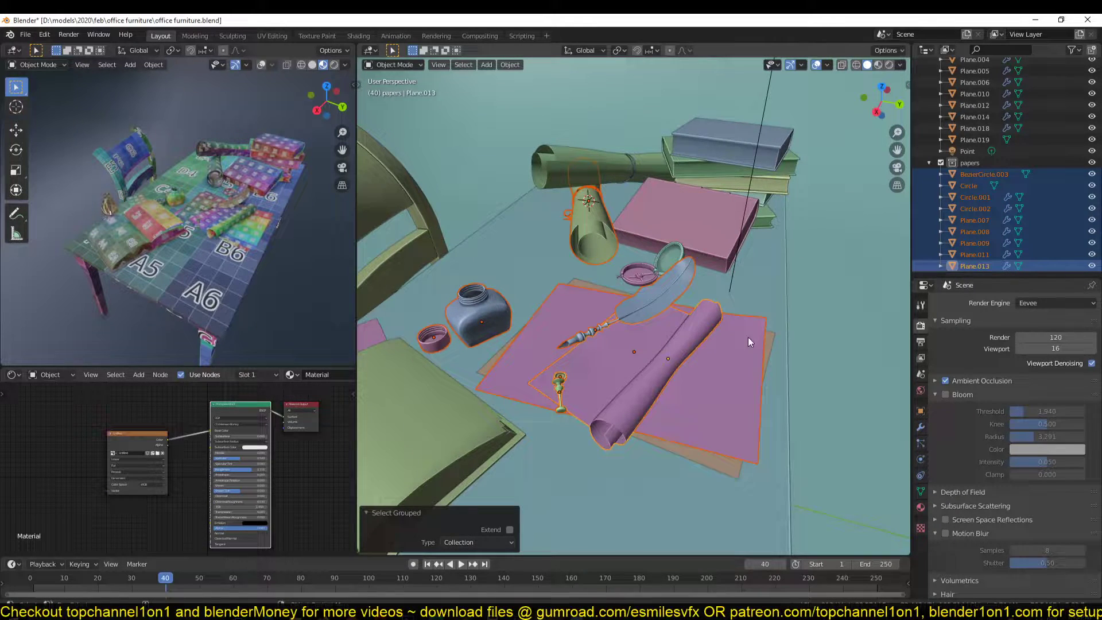
pyautogui.scroll(-1, 711, 333)
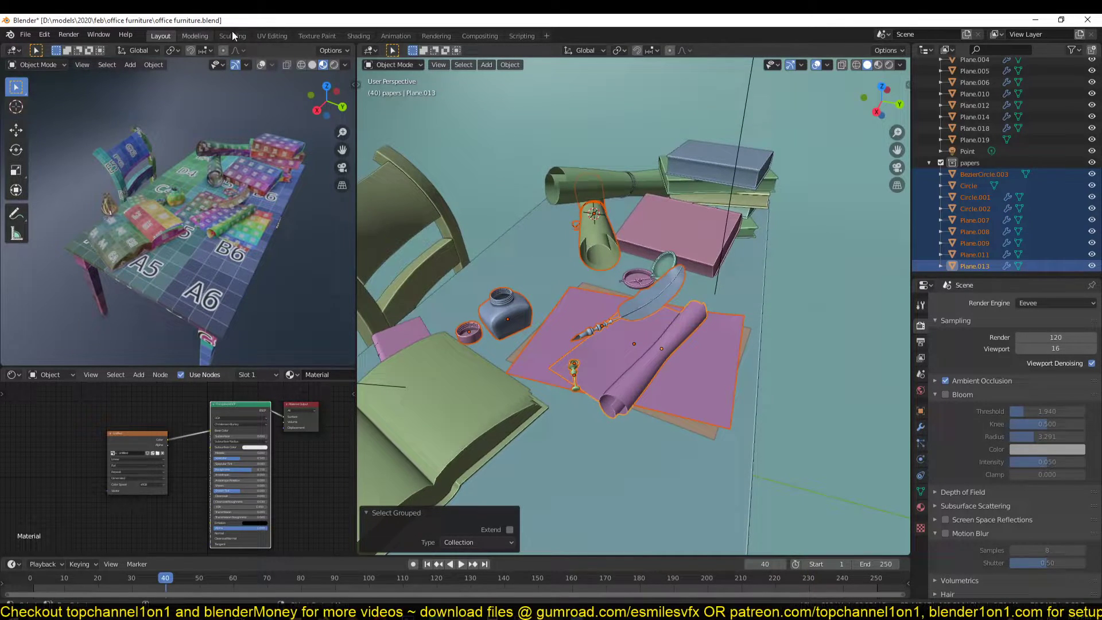
# - In the UV Editing workspace, isolate the papers objects in local view and enable the keystroke display
pyautogui.click(274, 36)
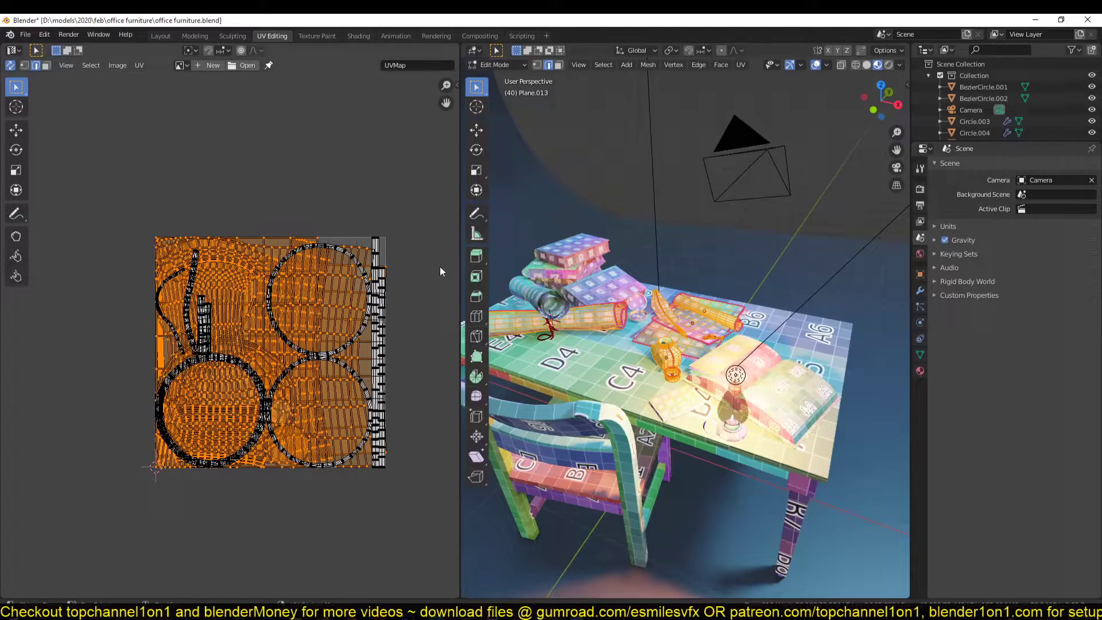
pyautogui.press('a')
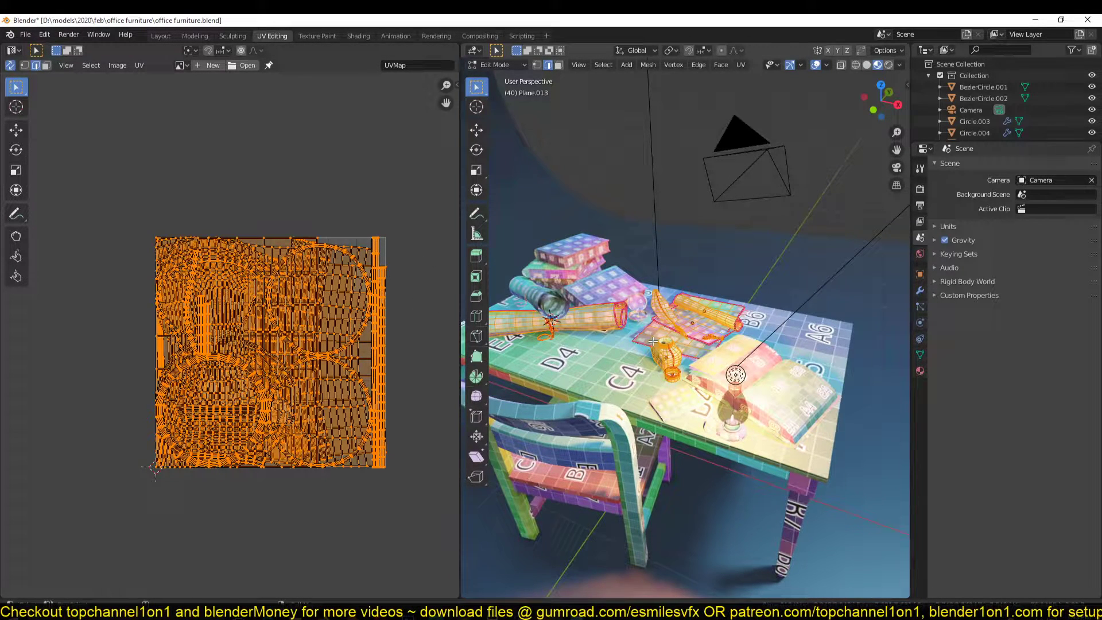
pyautogui.press('KP_Divide')
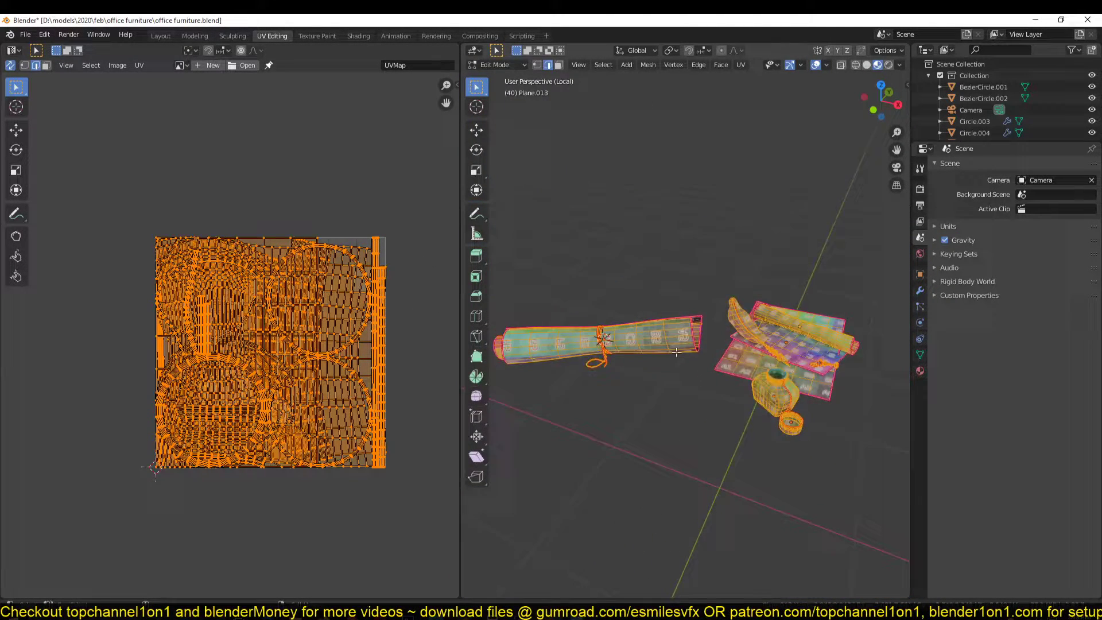
pyautogui.press('Tab')
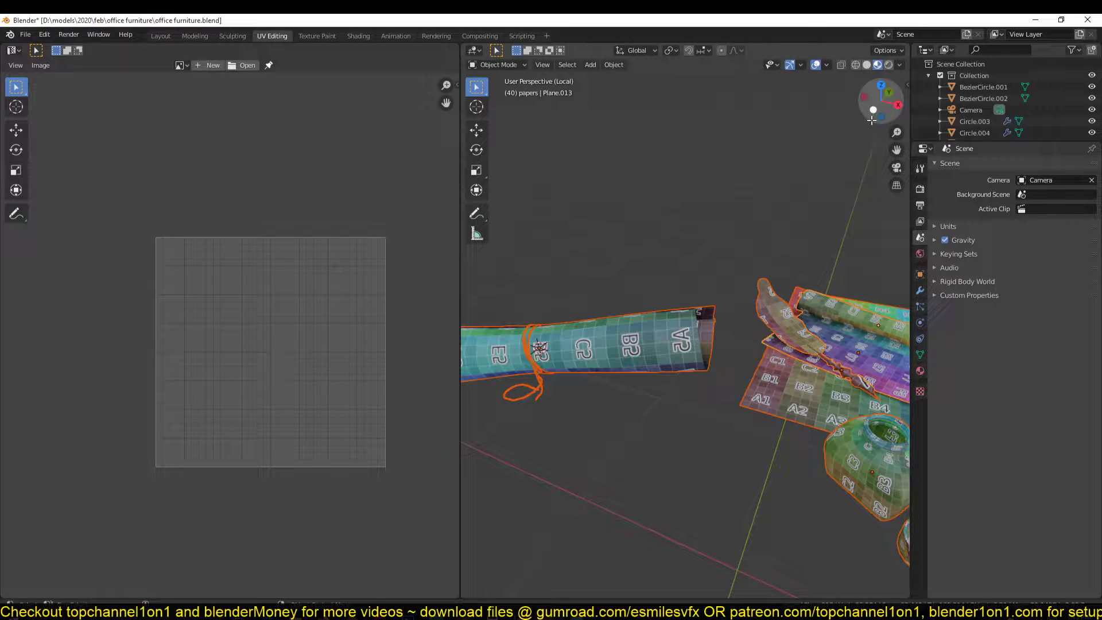
pyautogui.click(907, 85)
pyautogui.click(902, 167)
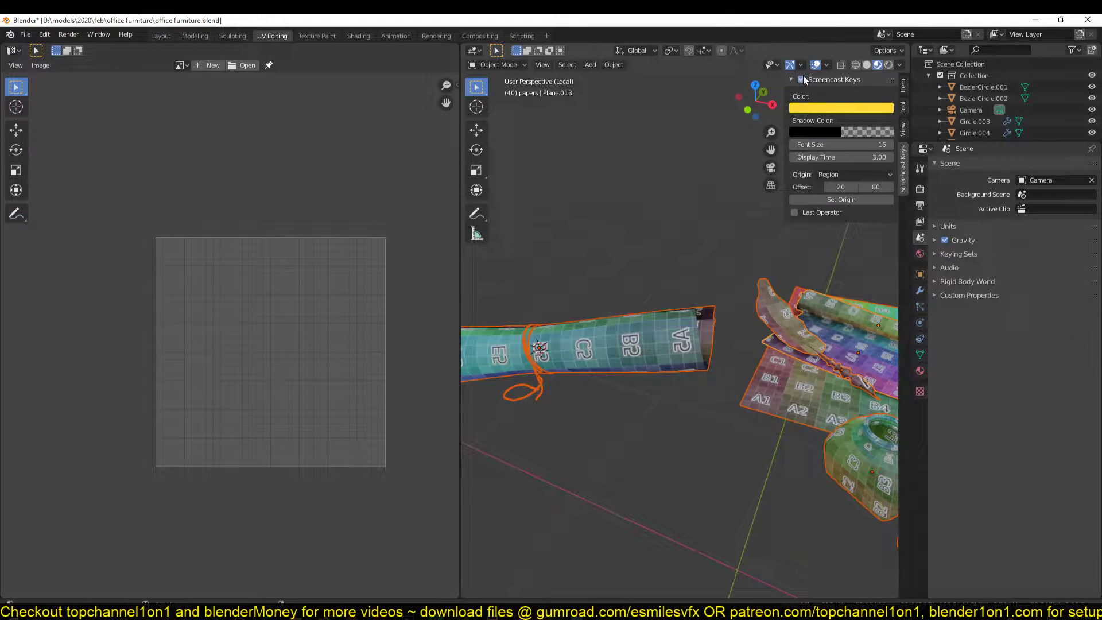
# - Check the UV layouts of the rolled tube and the papers mesh in Edit Mode
pyautogui.click(682, 281)
pyautogui.scroll(-5, 689, 287)
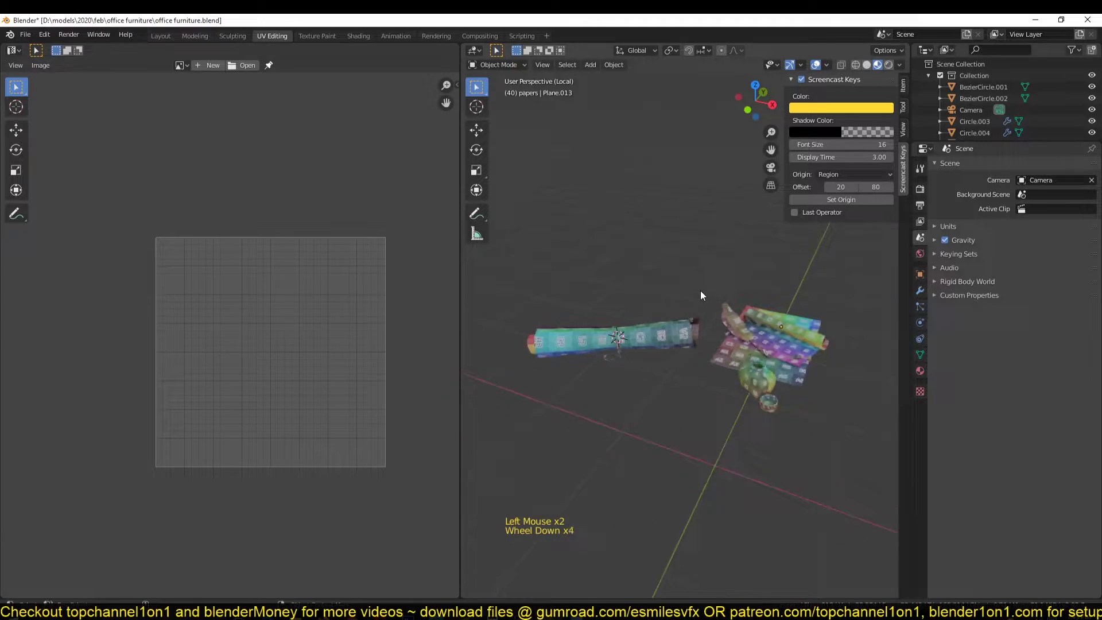
pyautogui.press('Tab')
pyautogui.scroll(1, 300, 381)
pyautogui.press('Tab')
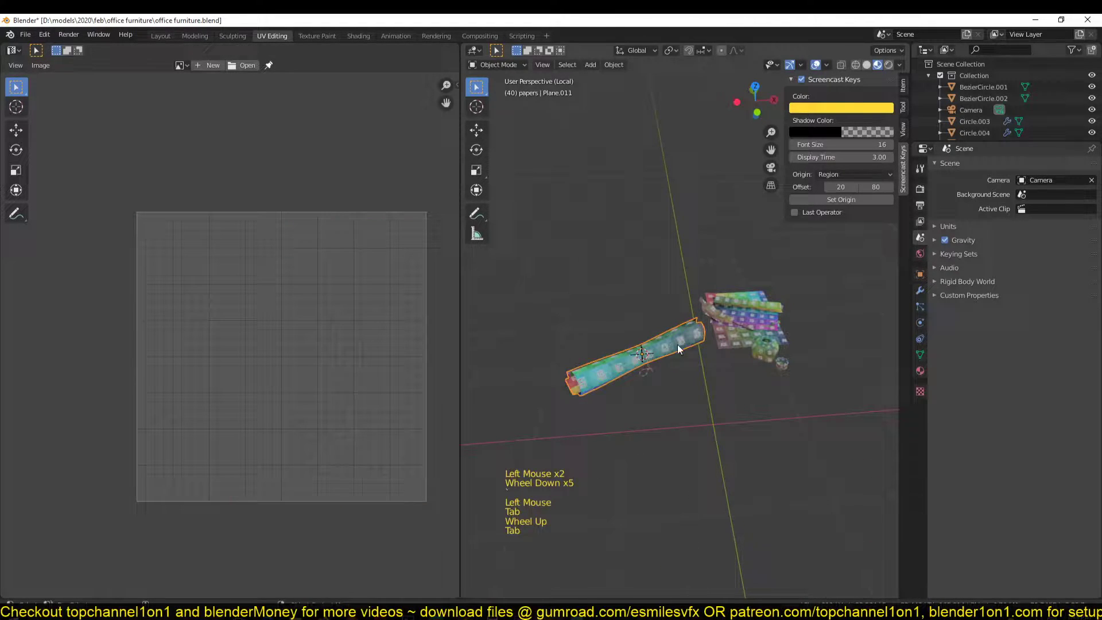
pyautogui.click(750, 331)
pyautogui.press('Tab')
pyautogui.press('Tab')
pyautogui.click(761, 348)
# - Check the UV layouts of the jar, the small cup and the basket in Edit Mode
pyautogui.press('Tab')
pyautogui.click(784, 361)
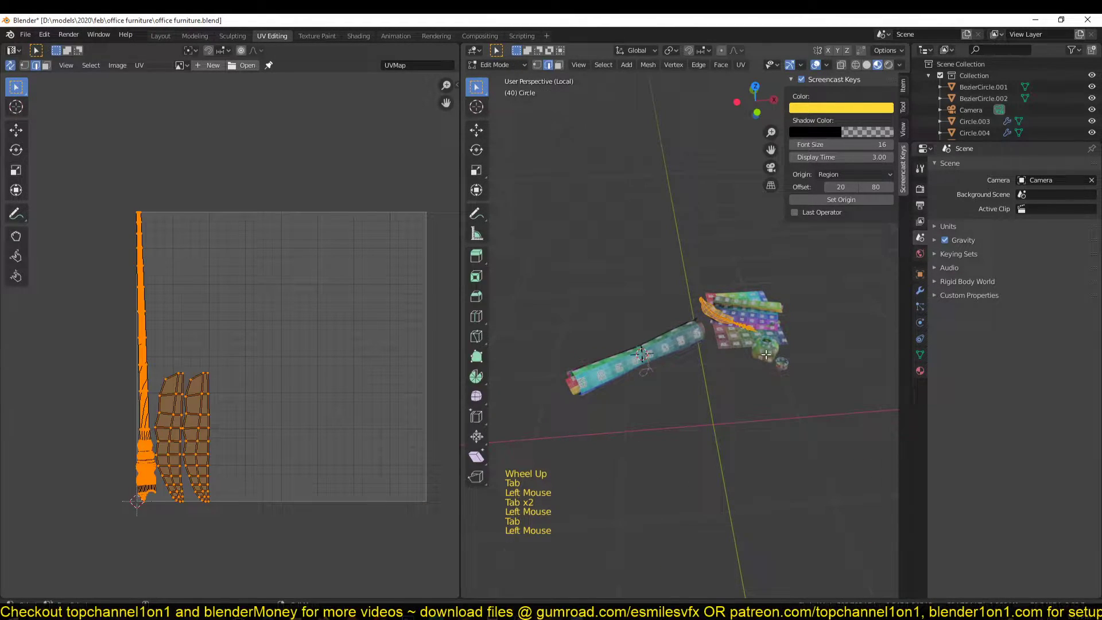
pyautogui.press('Tab')
pyautogui.click(785, 361)
pyautogui.press('Tab')
pyautogui.press('Tab')
pyautogui.click(769, 354)
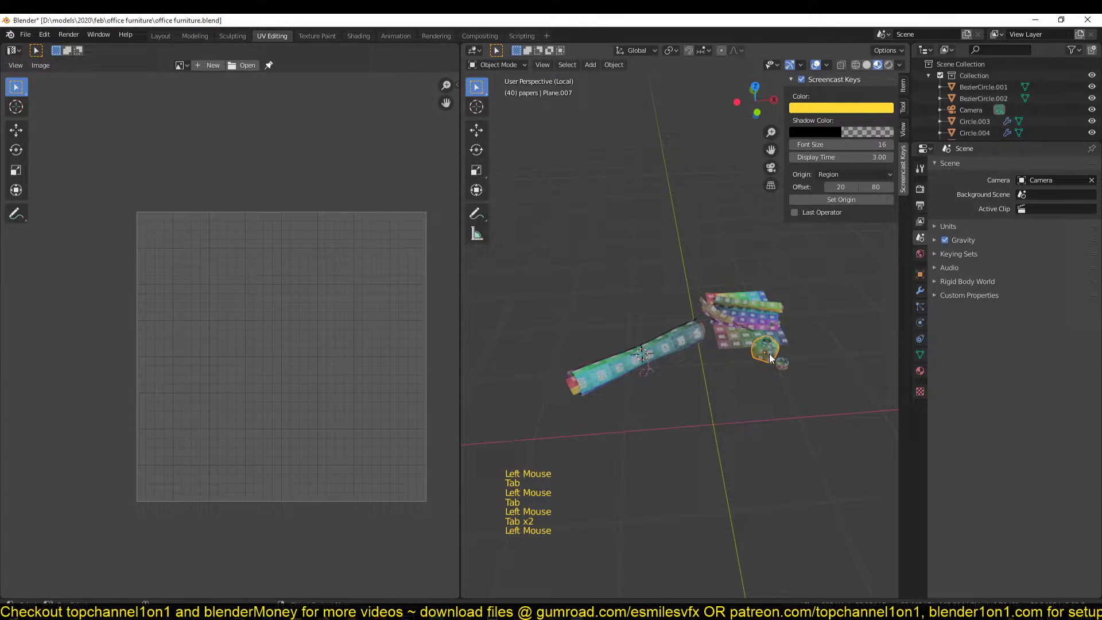
pyautogui.press('Tab')
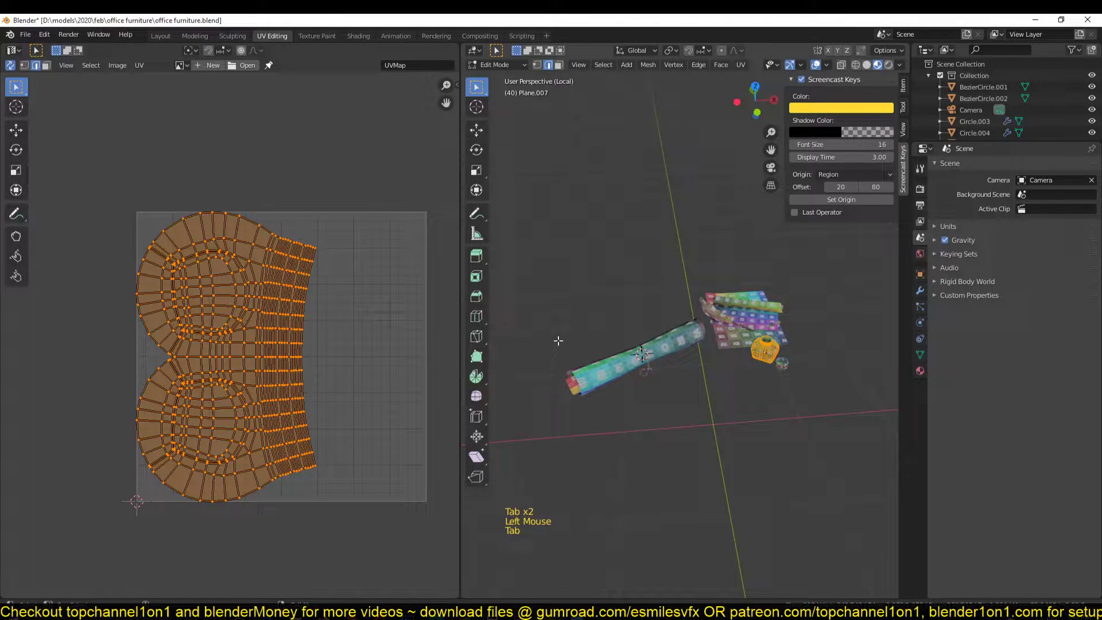
pyautogui.press('Tab')
# - Box-select all the isolated papers objects, select all their geometry, then try a fresh Unwrap and undo it
pyautogui.press('b')
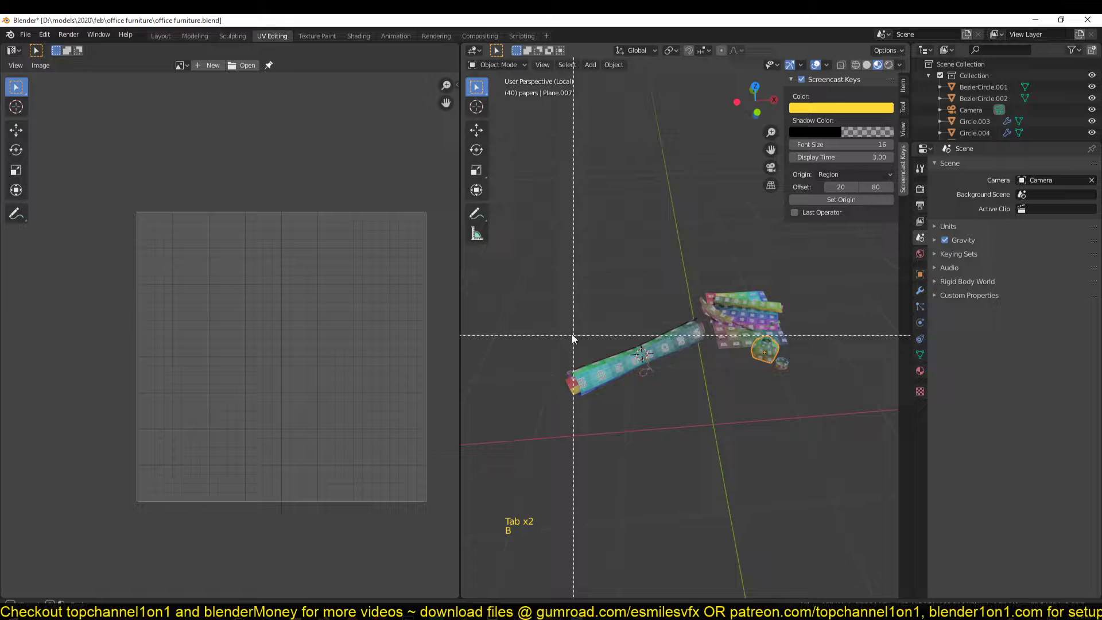
pyautogui.moveTo(514, 263); pyautogui.dragTo(809, 438)
pyautogui.press('Tab')
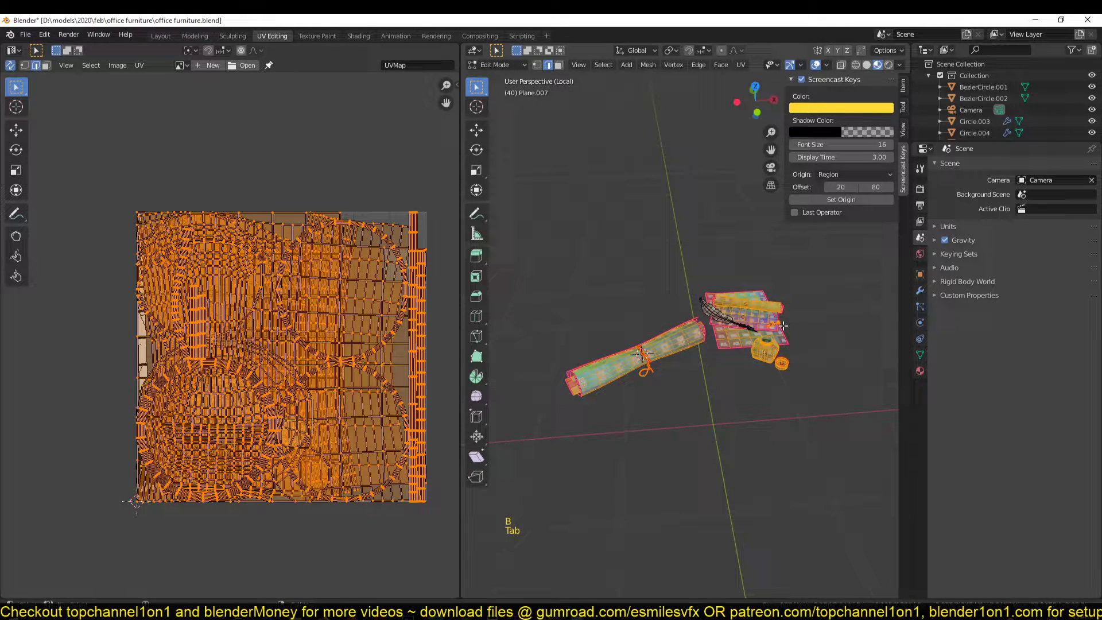
pyautogui.press('a')
pyautogui.press('u')
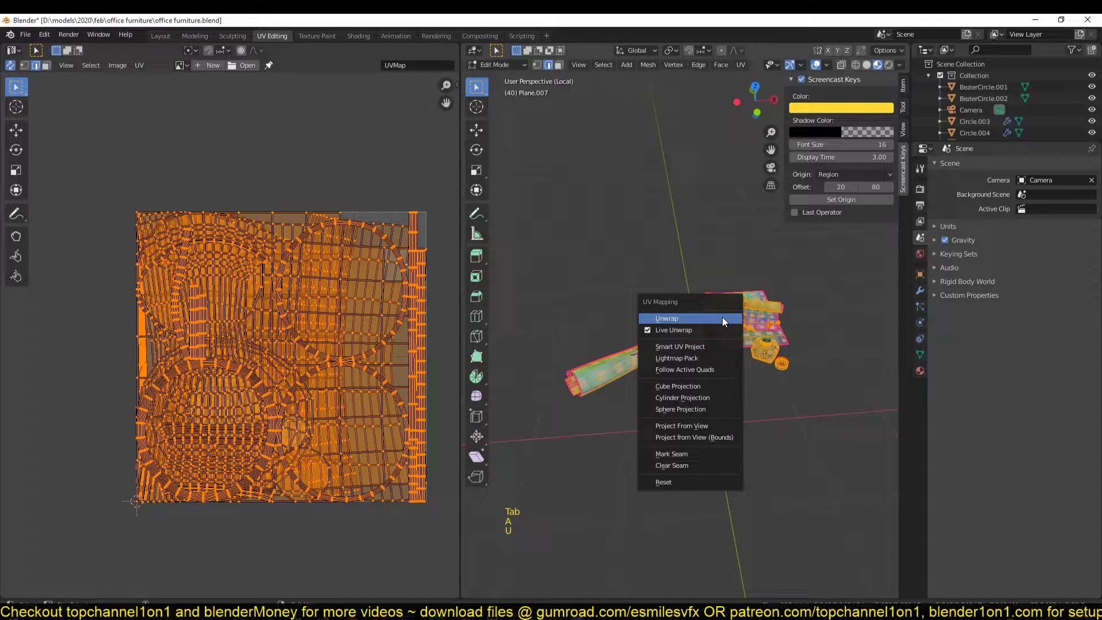
pyautogui.click(722, 317)
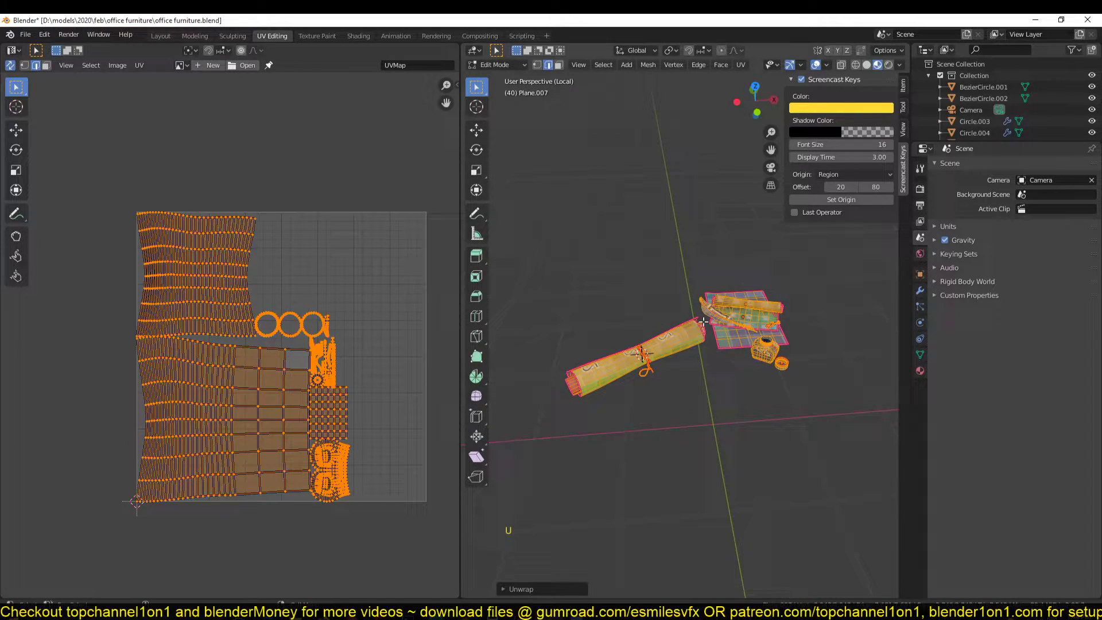
pyautogui.hotkey('ctrl', 'z')
# - Run UV > Pack Islands on all the papers objects' UVs
pyautogui.click(138, 66)
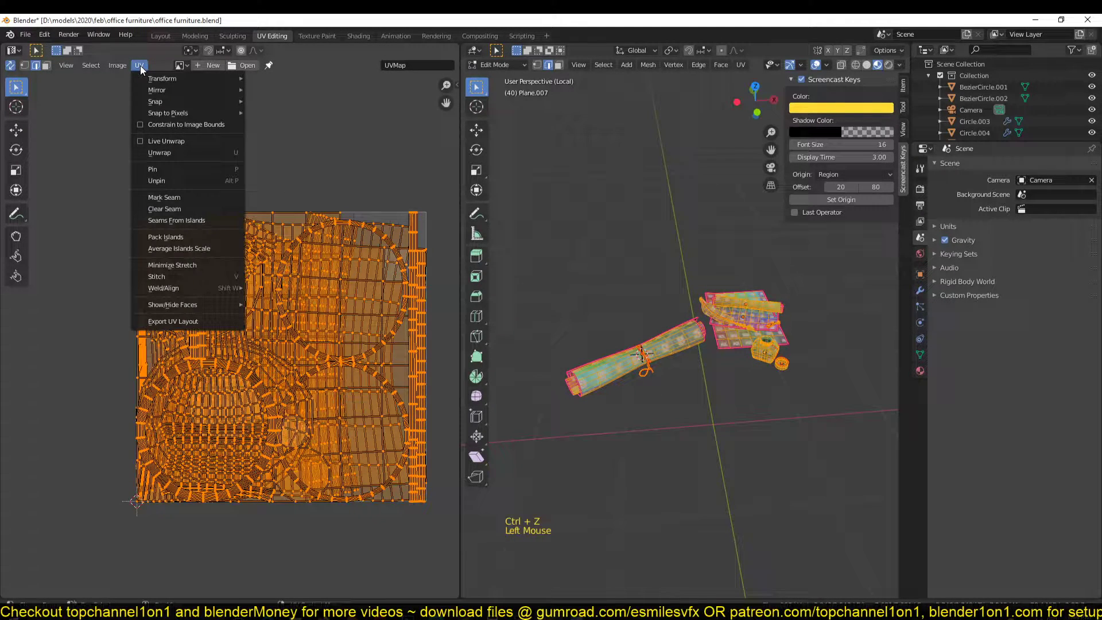
pyautogui.click(184, 237)
pyautogui.scroll(4, 258, 299)
pyautogui.scroll(-2, 258, 300)
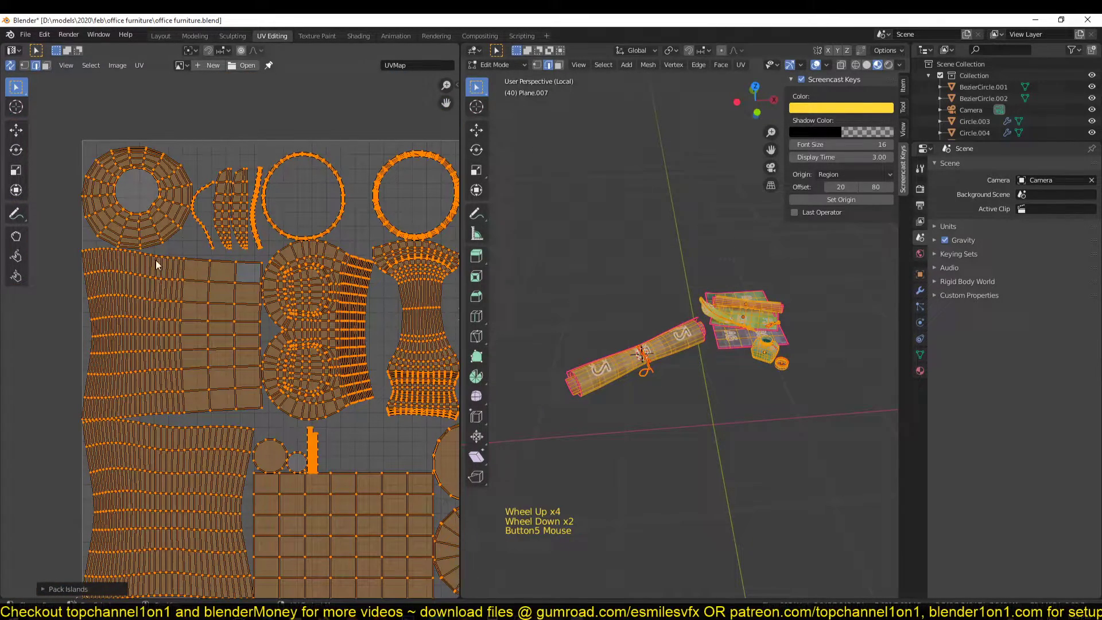
# - Maximize the UV editor to inspect the packed papers UV layout, then restore the split view
pyautogui.scroll(1, 275, 240)
pyautogui.hotkey('ctrl', 'space')
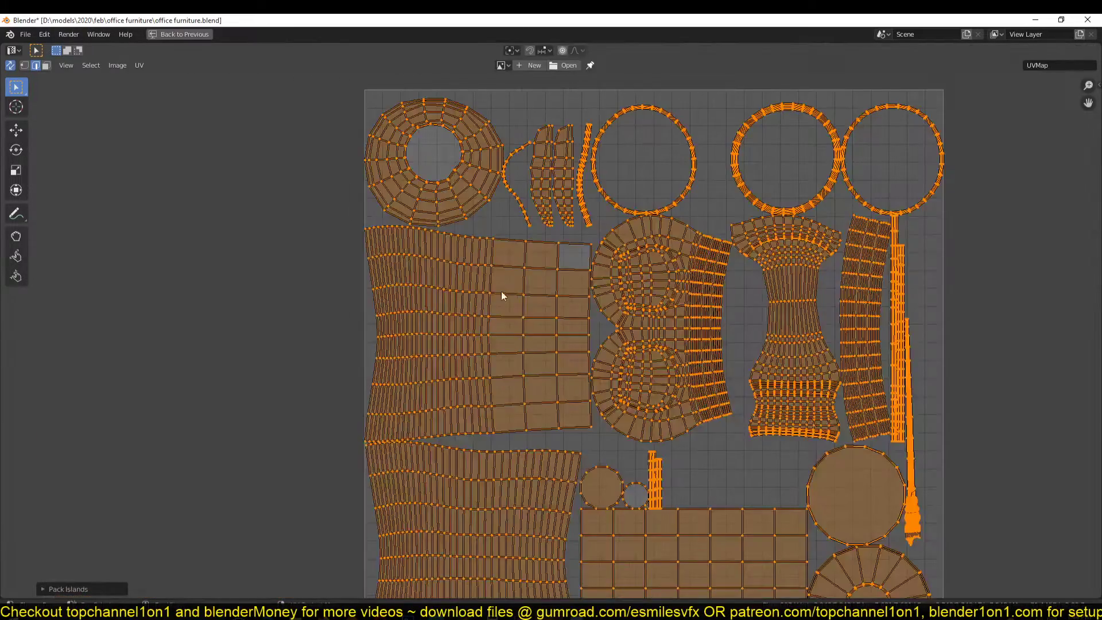
pyautogui.scroll(-2, 449, 256)
pyautogui.scroll(4, 452, 391)
pyautogui.scroll(-2, 377, 290)
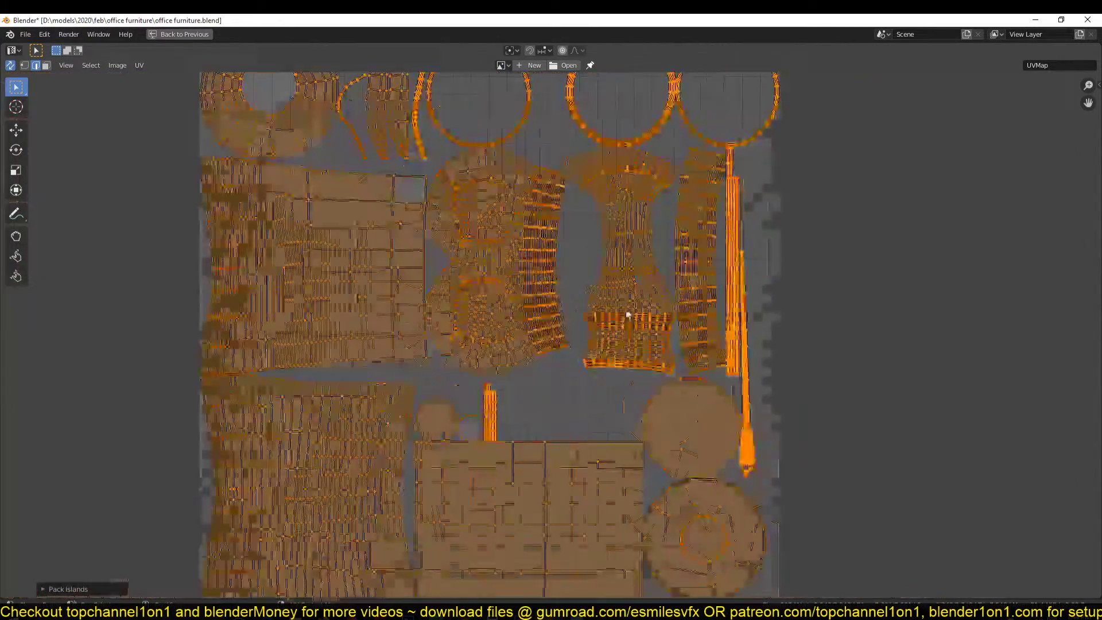
pyautogui.scroll(2, 377, 291)
pyautogui.scroll(5, 567, 247)
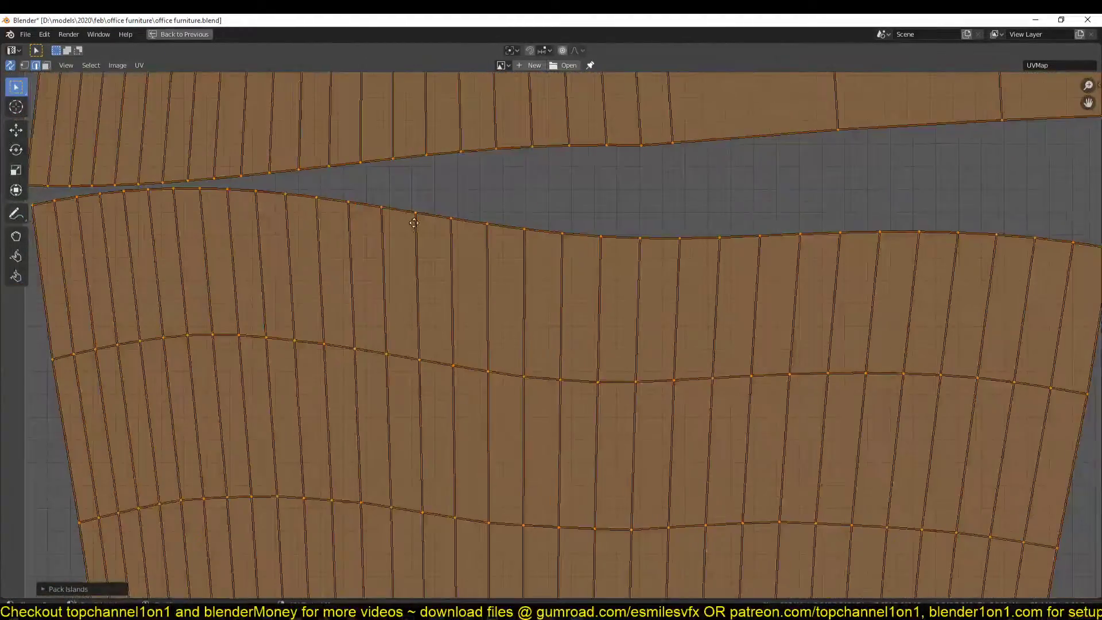
pyautogui.scroll(2, 448, 238)
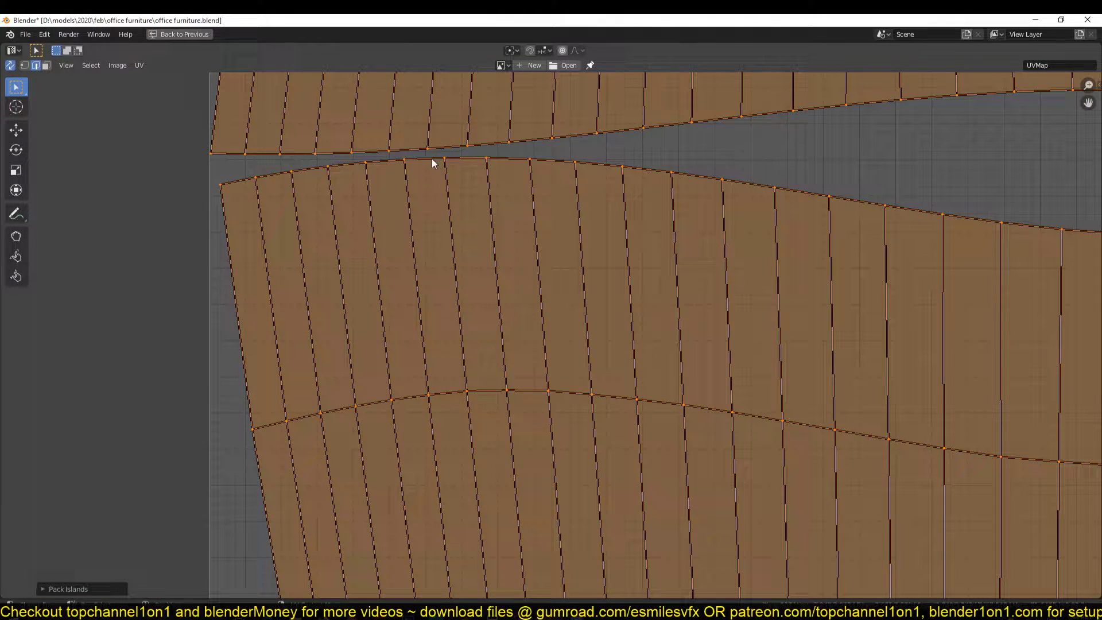
pyautogui.scroll(-3, 587, 262)
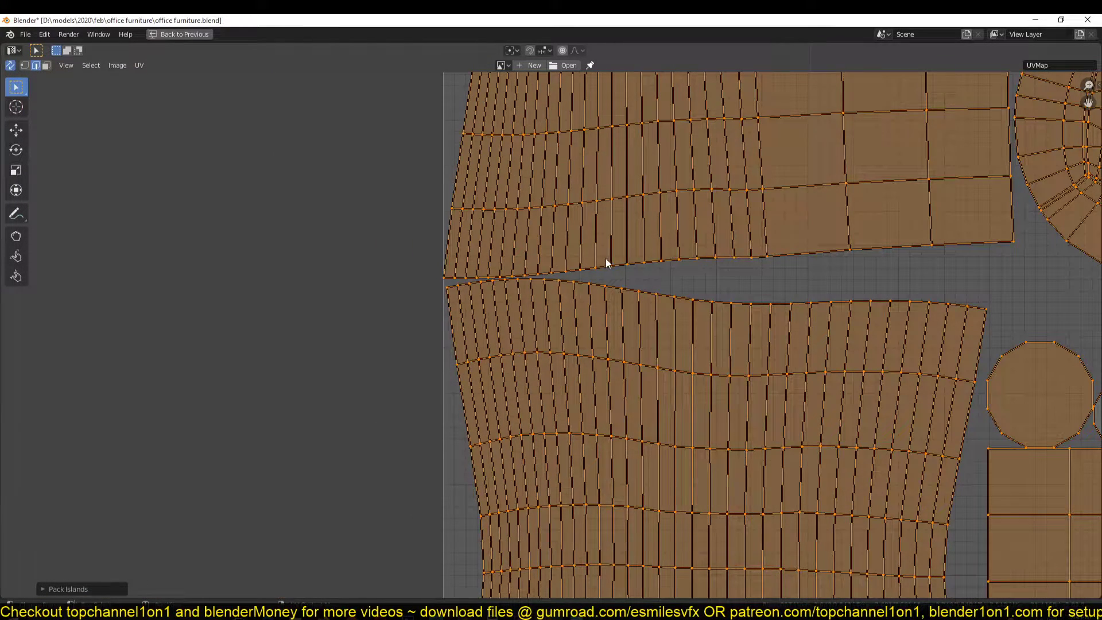
pyautogui.hotkey('ctrl', 'space')
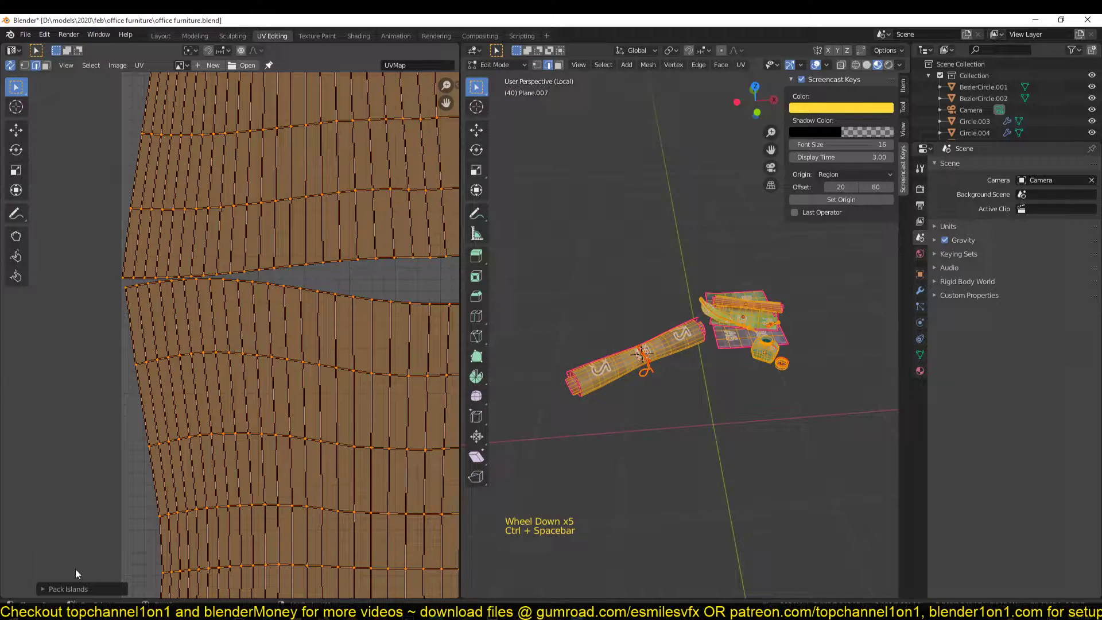
# - Re-run Pack Islands with an island margin of 0.01
pyautogui.click(140, 65)
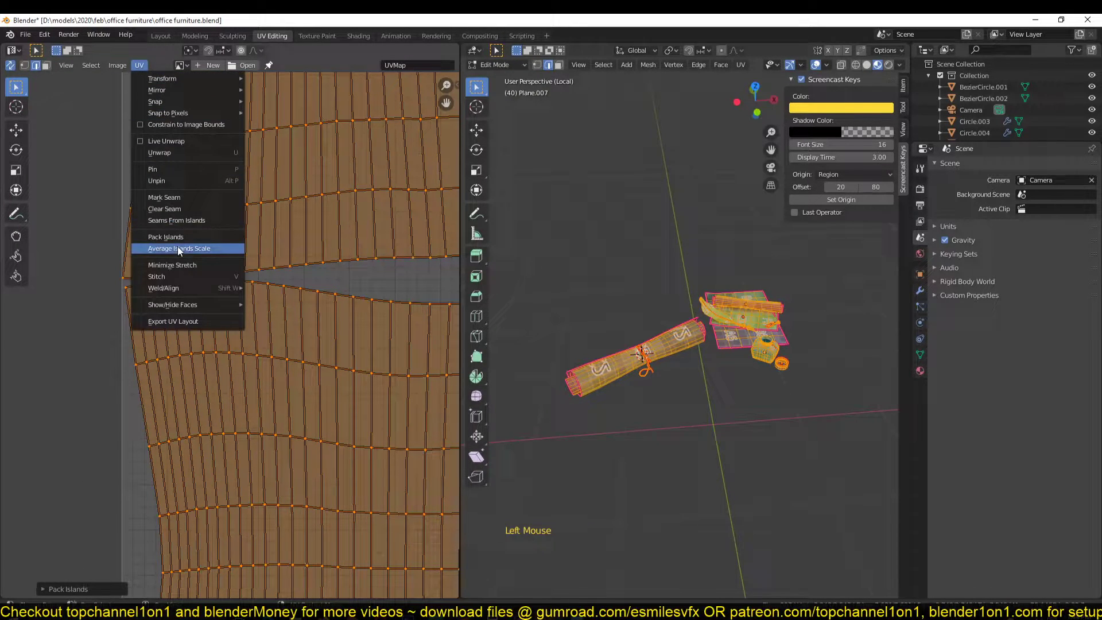
pyautogui.click(60, 590)
pyautogui.moveTo(153, 587); pyautogui.dragTo(135, 547)
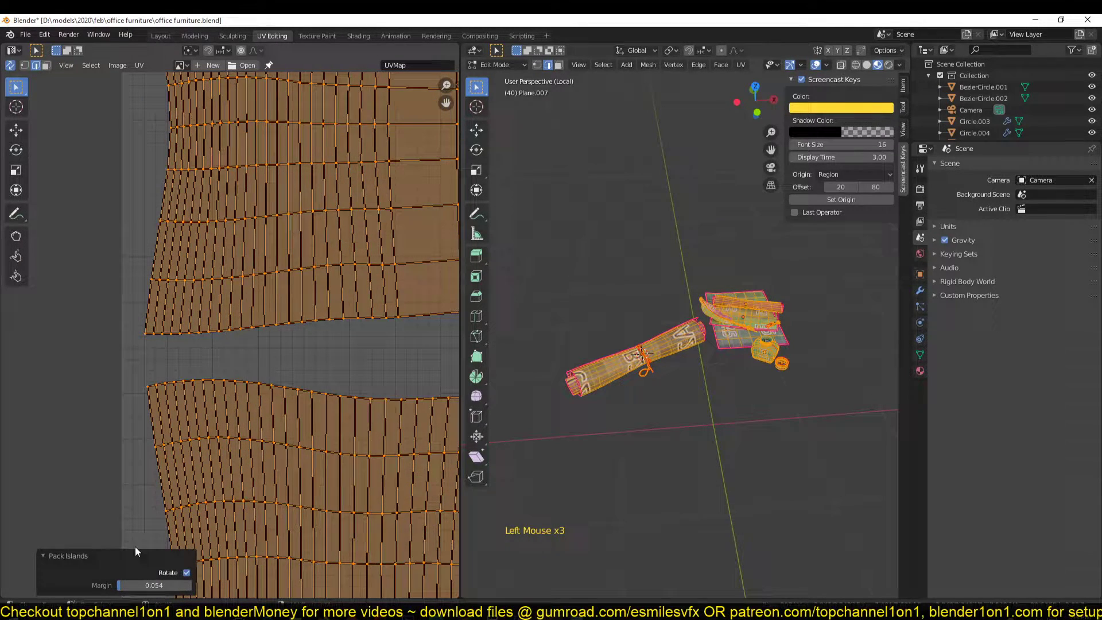
pyautogui.click(154, 586)
pyautogui.write('.01')
pyautogui.press('Return')
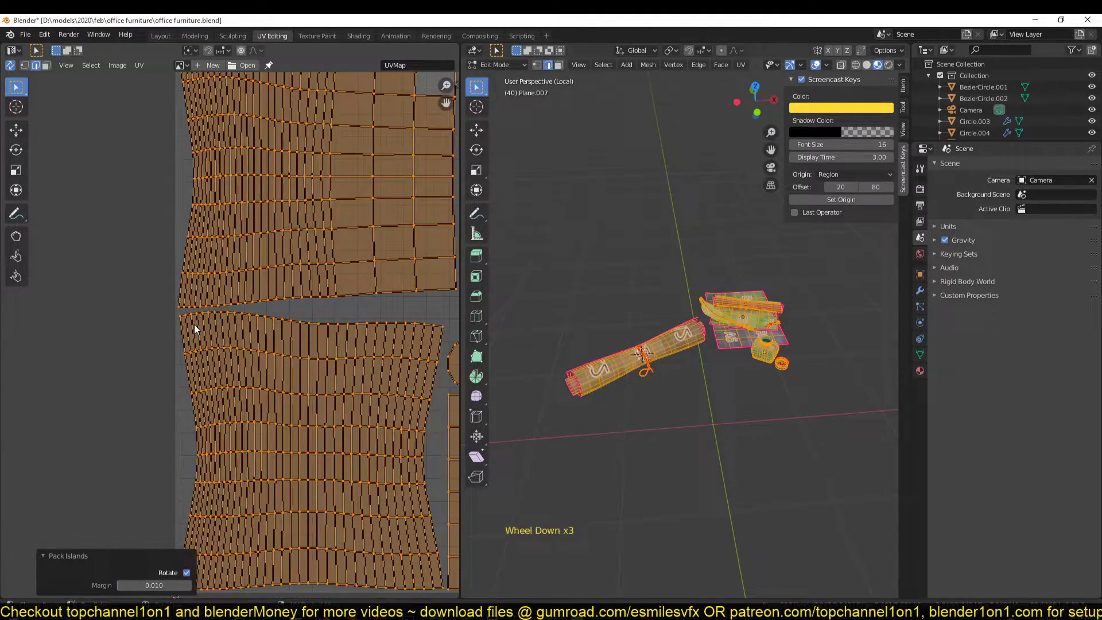
# - Inspect the repacked, spaced-out islands with the UV editor maximized
pyautogui.hotkey('ctrl', 'space')
pyautogui.scroll(-5, 254, 346)
pyautogui.hotkey('ctrl', 'space')
pyautogui.scroll(5, 125, 305)
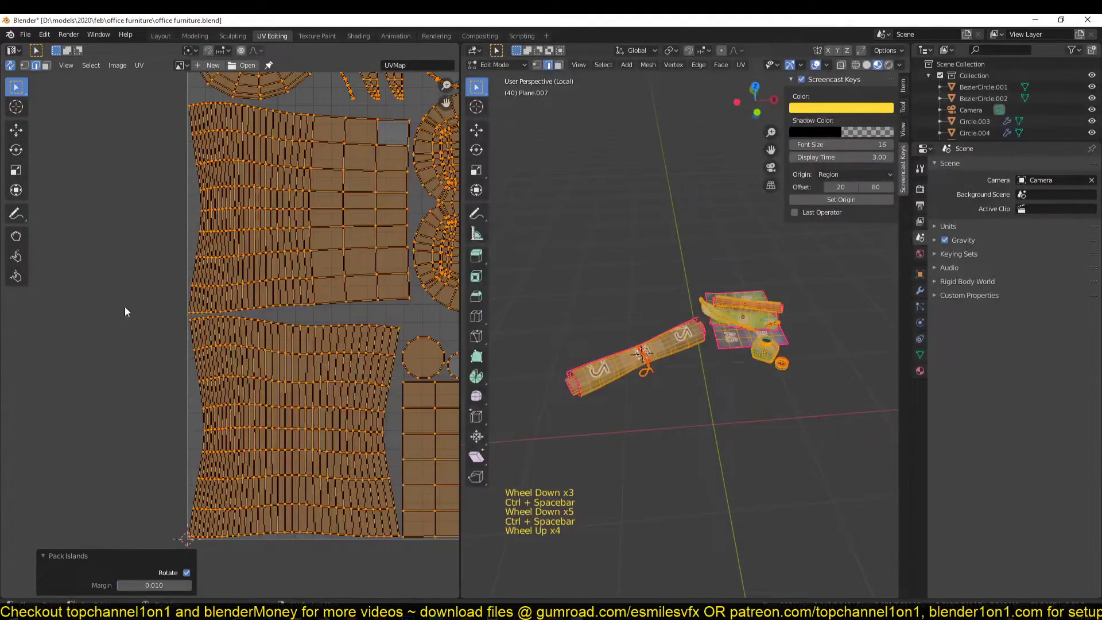
pyautogui.hotkey('ctrl', 'space')
pyautogui.scroll(4, 156, 312)
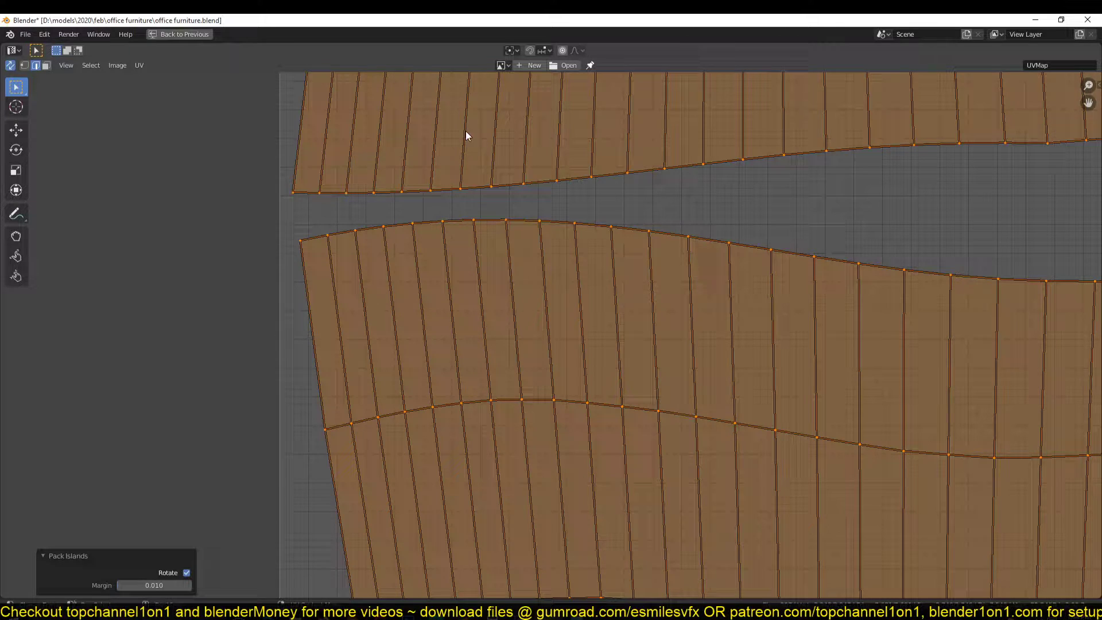
pyautogui.scroll(5, 359, 173)
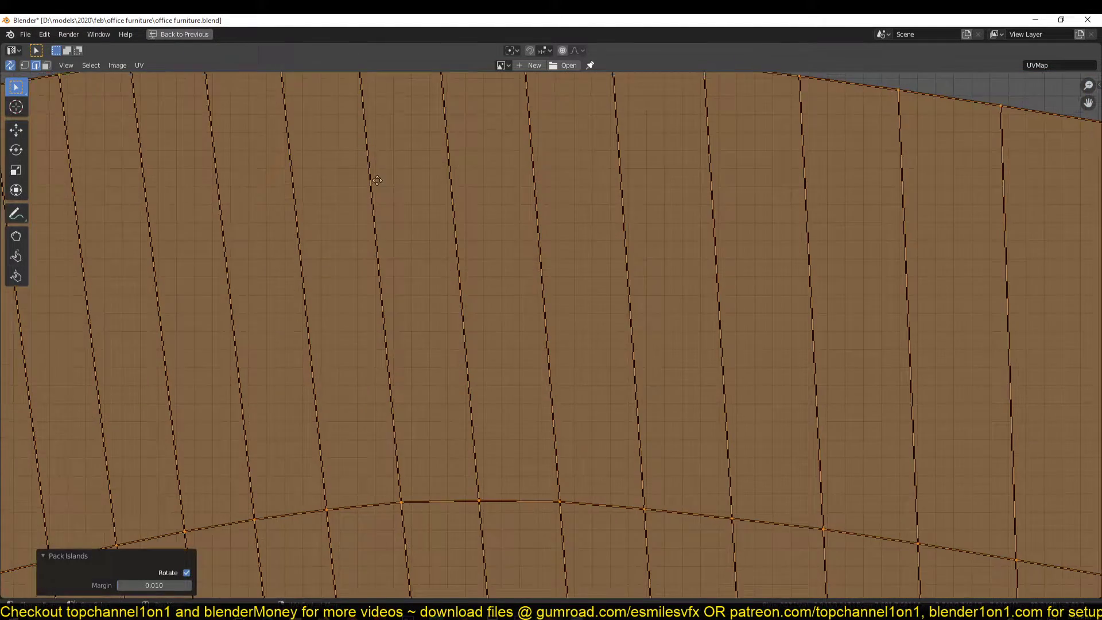
pyautogui.scroll(-2, 373, 183)
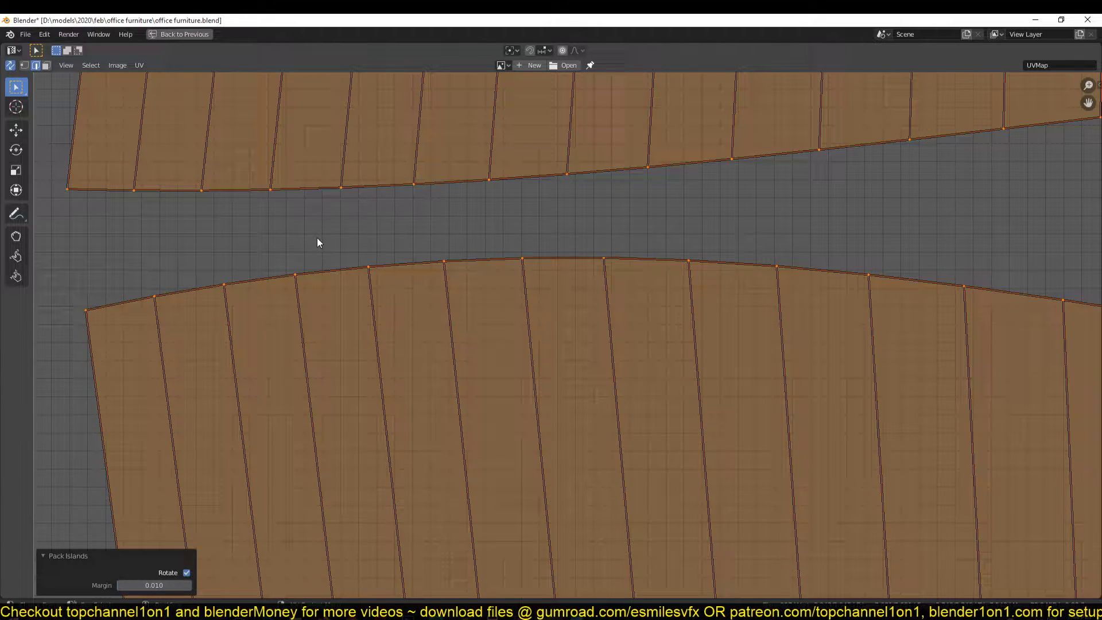
pyautogui.scroll(-16, 519, 242)
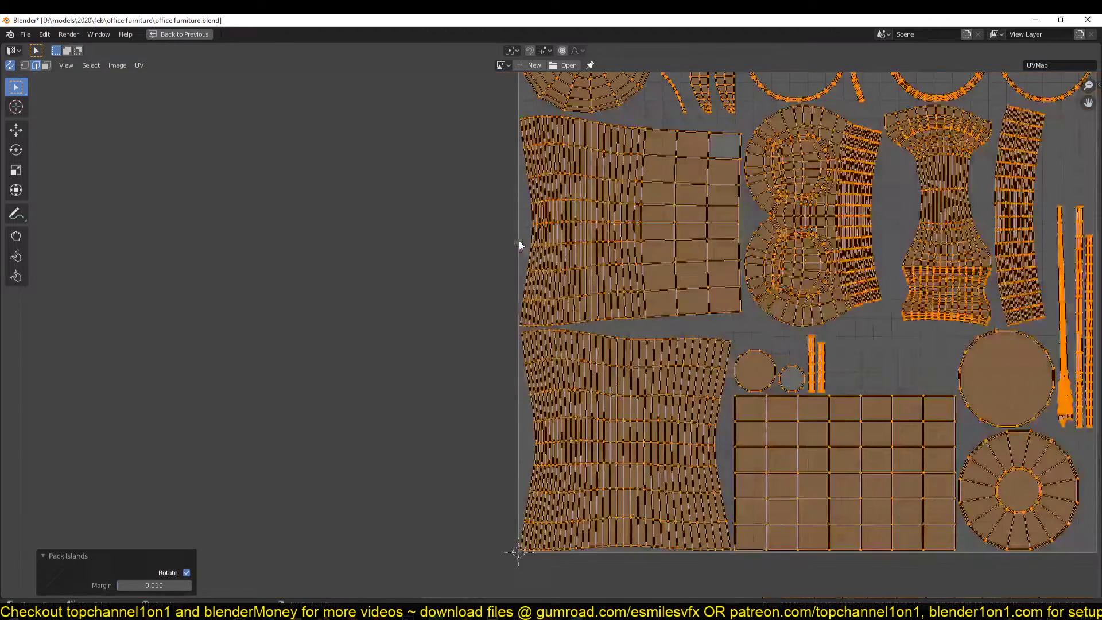
# - Return to Object Mode in the Layout workspace with a top-down view of the desk
pyautogui.hotkey('ctrl', 'space')
pyautogui.press('Tab')
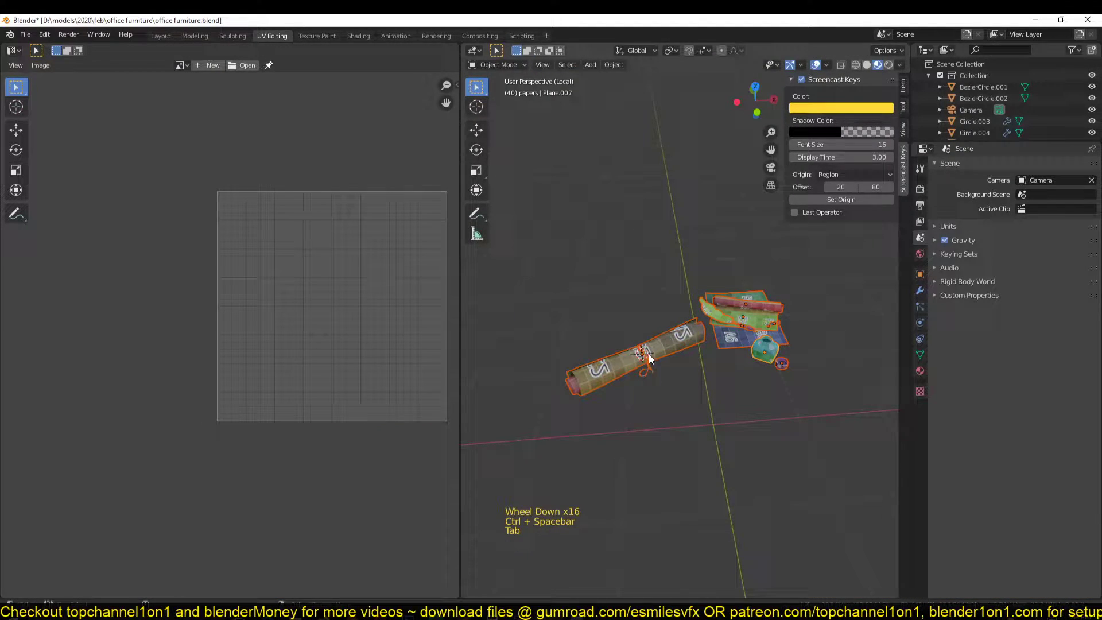
pyautogui.click(162, 36)
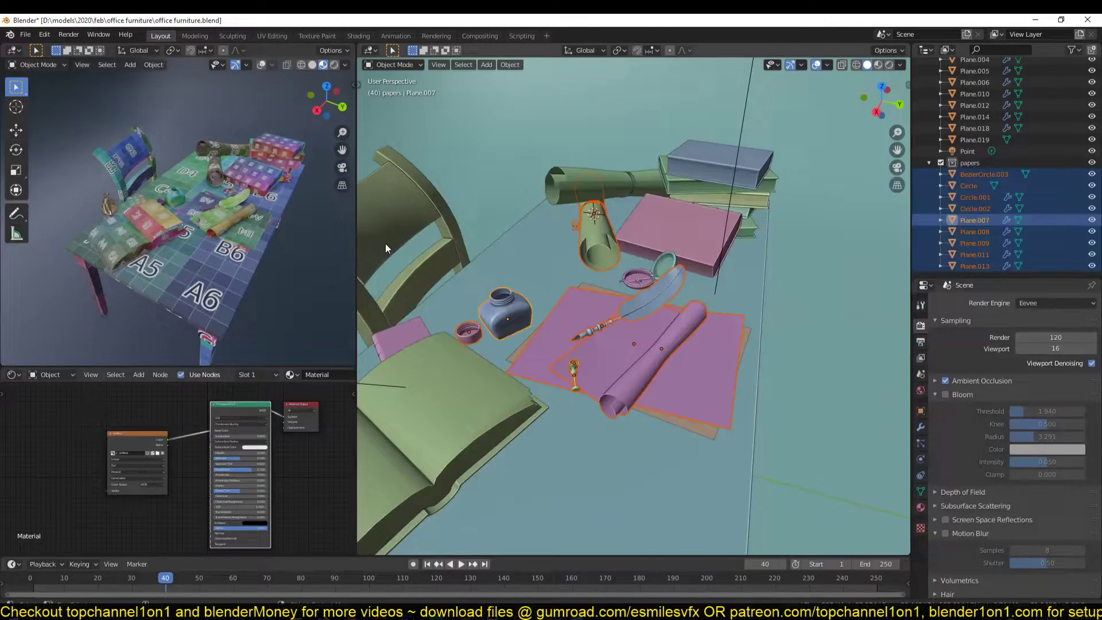
pyautogui.moveTo(385, 243); pyautogui.dragTo(498, 269, button='middle')
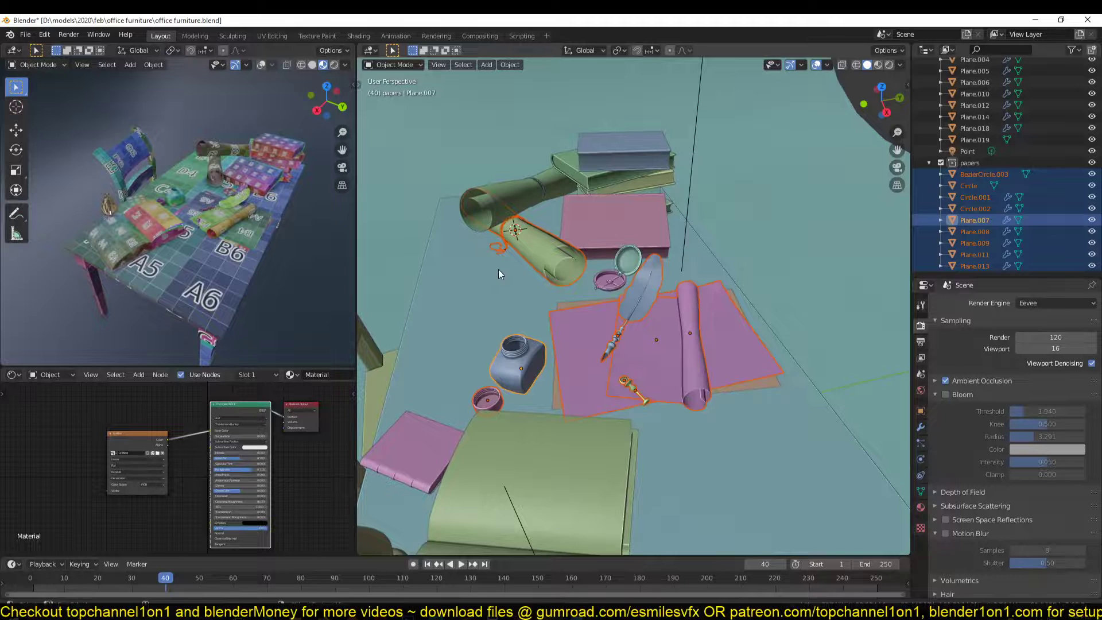
# - Hide the papers collection, delete the flat orange paper sheet, and save the file
pyautogui.click(929, 163)
pyautogui.click(941, 266)
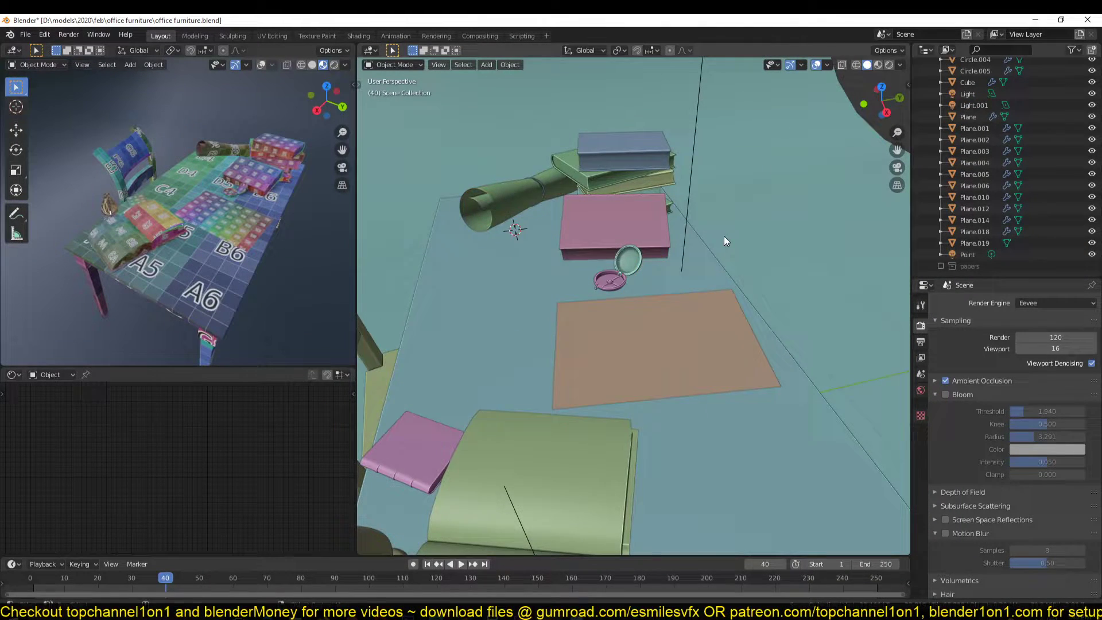
pyautogui.moveTo(725, 236); pyautogui.dragTo(649, 236, button='middle')
pyautogui.click(660, 367)
pyautogui.moveTo(660, 368); pyautogui.dragTo(643, 332, button='middle')
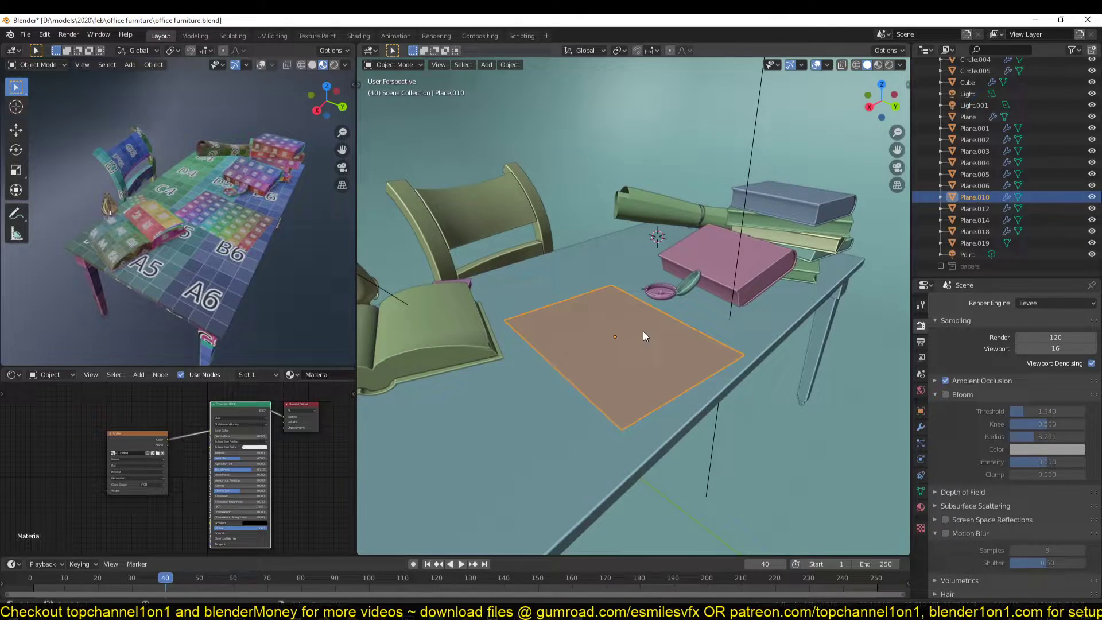
pyautogui.press('Delete')
pyautogui.moveTo(680, 236); pyautogui.dragTo(548, 347, button='middle')
pyautogui.hotkey('ctrl', 's')
# - Try deleting the rolled paper Plane.012, restore it with undo, and save again
pyautogui.keyDown('shift'); pyautogui.moveTo(603, 317); pyautogui.dragTo(566, 253, button='middle'); pyautogui.keyUp('shift')
pyautogui.scroll(-2, 549, 367)
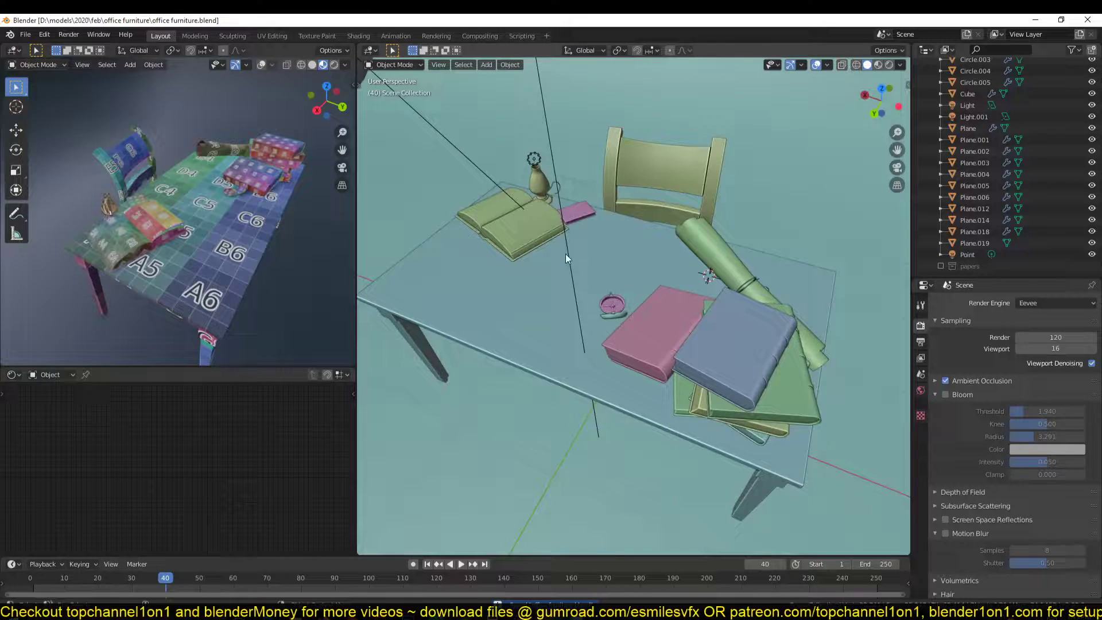
pyautogui.click(730, 258)
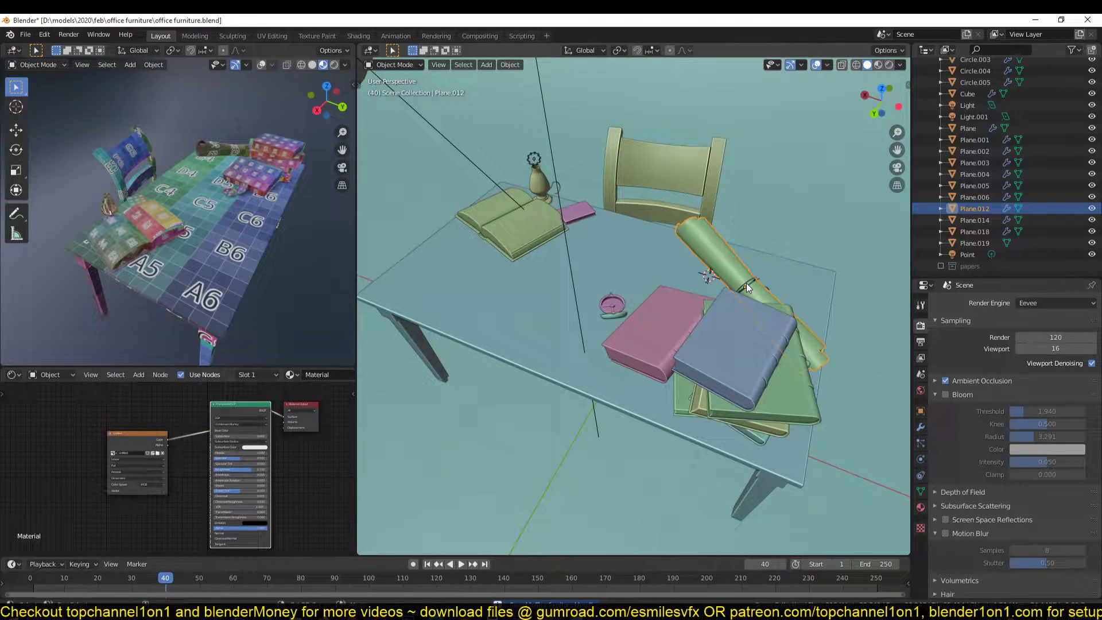
pyautogui.press('Delete')
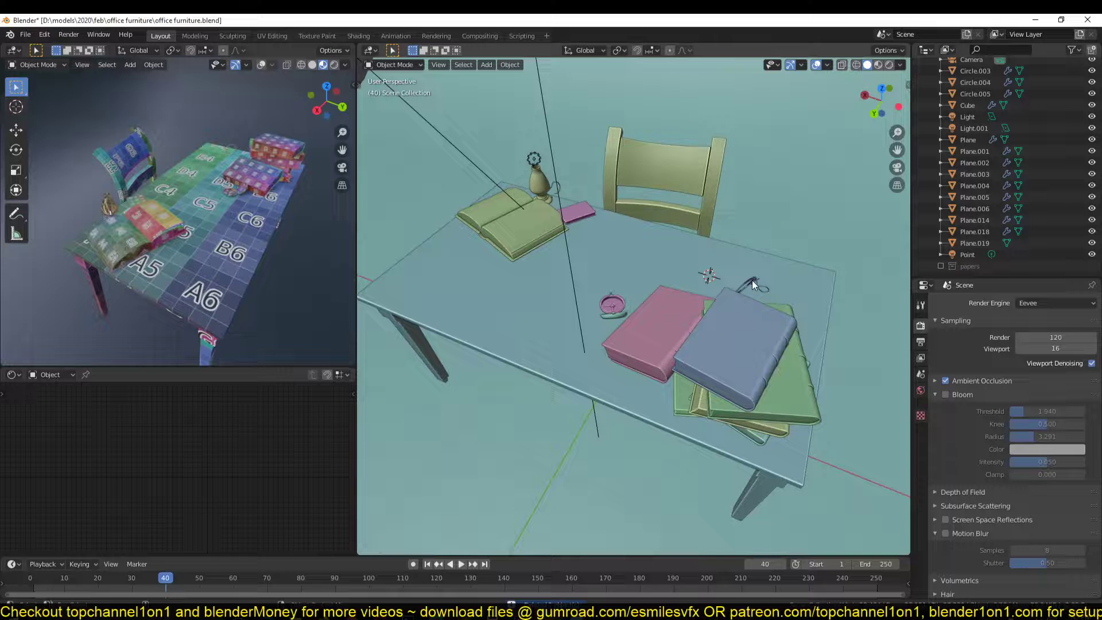
pyautogui.hotkey('ctrl', 'z')
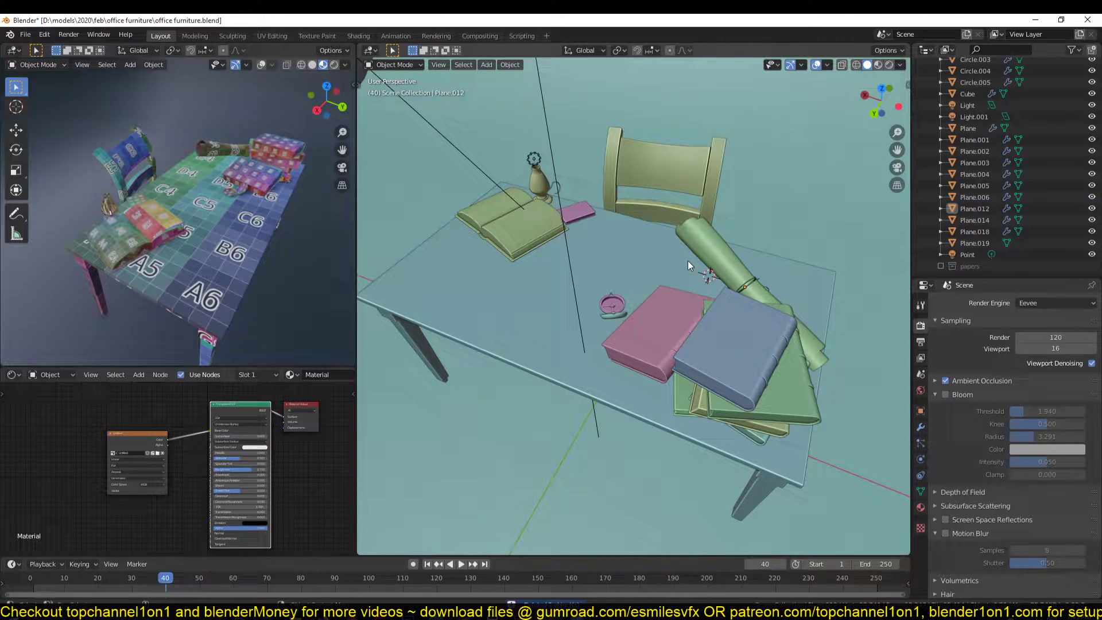
pyautogui.moveTo(688, 261); pyautogui.dragTo(563, 312, button='middle')
pyautogui.hotkey('ctrl', 's')
# - Inspect the book stack, selecting Plane.006, the blue book, Plane.003, Plane.005 and Plane.001
pyautogui.click(608, 311)
pyautogui.press('Tab')
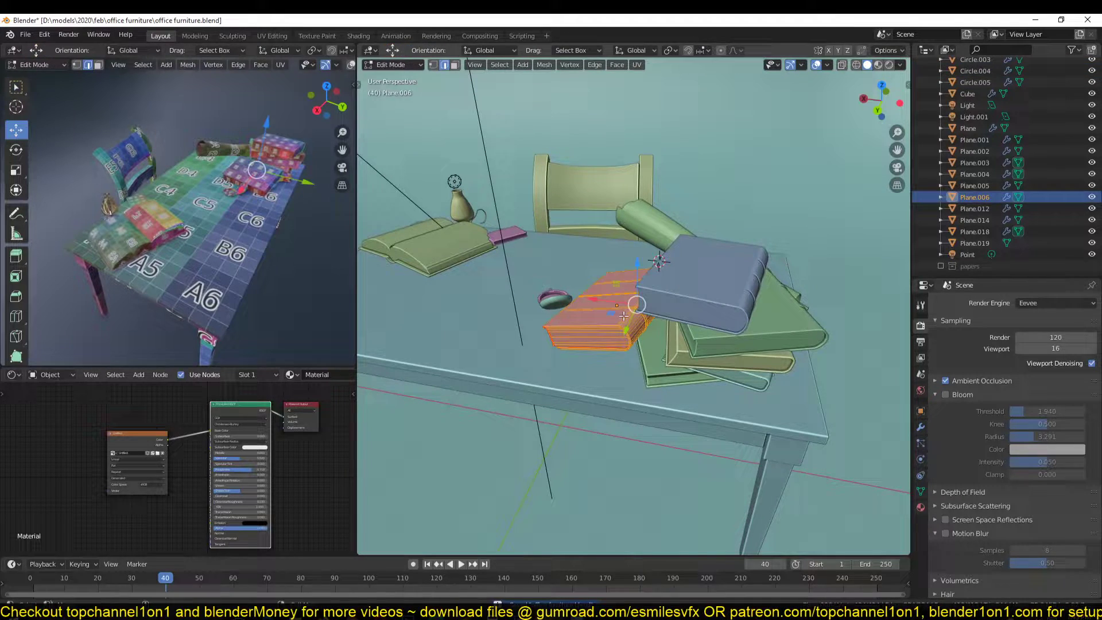
pyautogui.press('Tab')
pyautogui.click(687, 293)
pyautogui.click(742, 343)
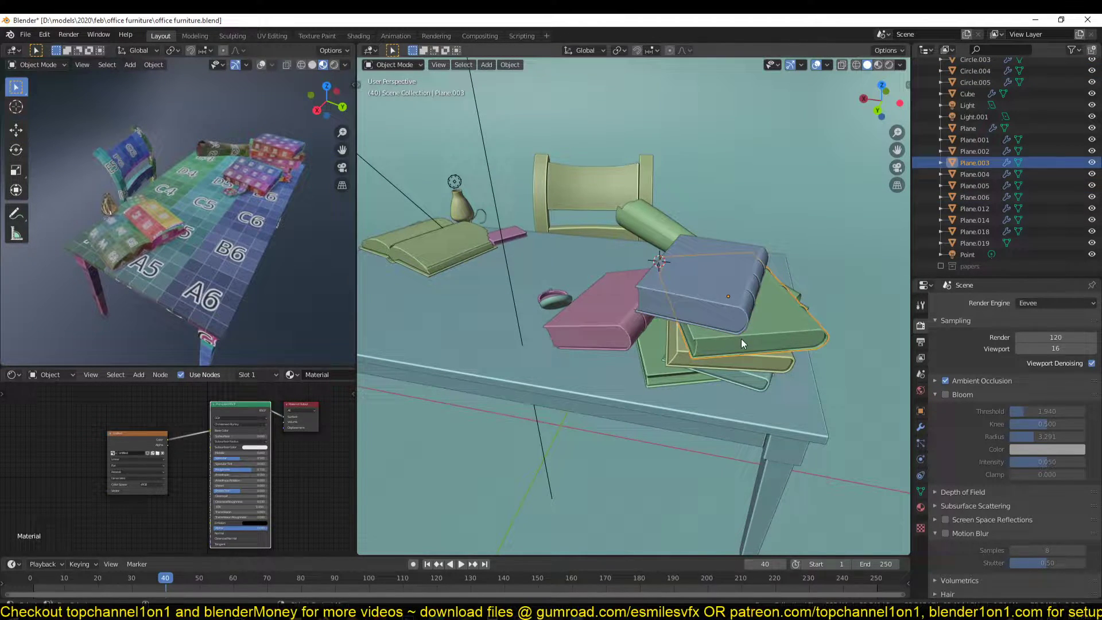
pyautogui.click(661, 312)
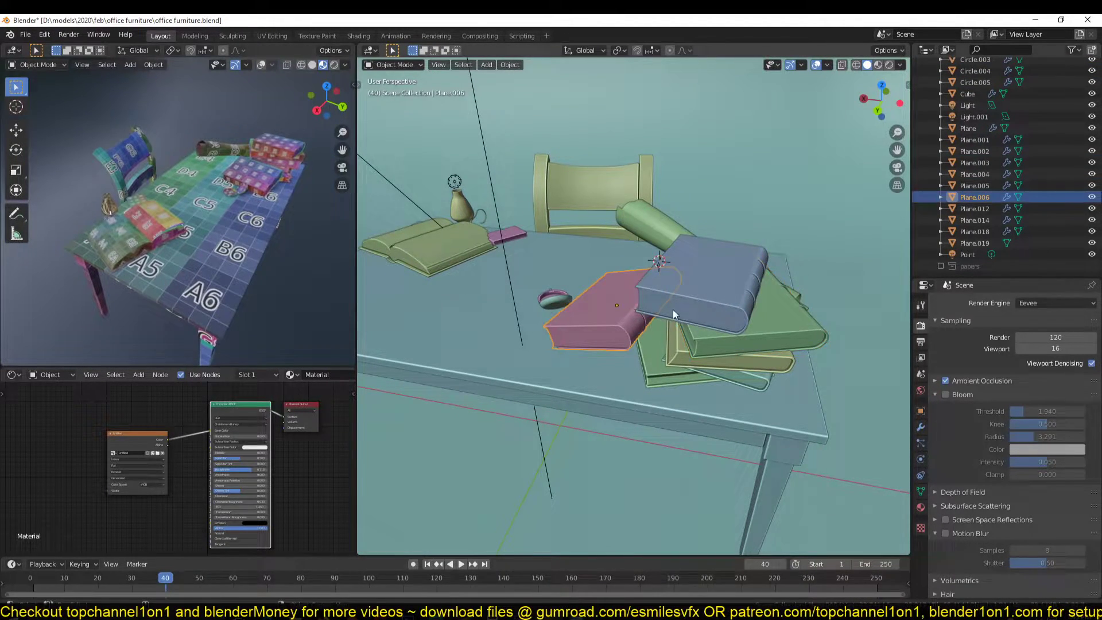
pyautogui.moveTo(673, 309); pyautogui.dragTo(707, 255, button='middle')
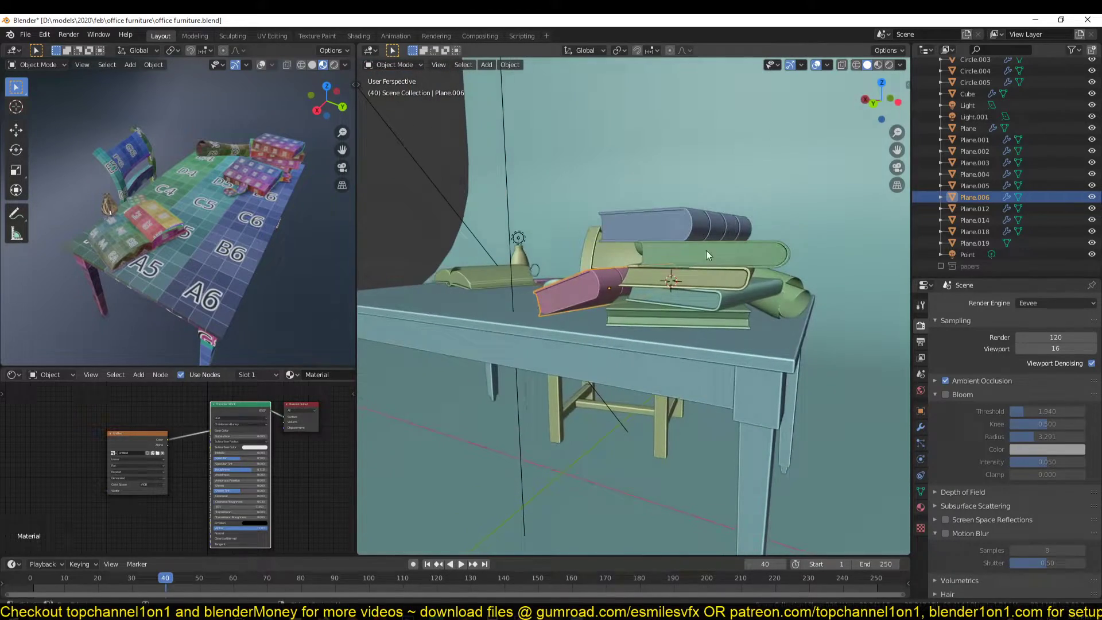
pyautogui.keyDown('shift'); pyautogui.click(693, 320); pyautogui.keyUp('shift')
pyautogui.keyDown('shift'); pyautogui.click(701, 302); pyautogui.keyUp('shift')
pyautogui.moveTo(701, 302); pyautogui.dragTo(696, 247, button='middle')
pyautogui.scroll(3, 702, 288)
pyautogui.moveTo(702, 288); pyautogui.dragTo(666, 157, button='middle')
# - Deselect all and pick through the stacked books Plane.004, Plane.003 and Plane.002
pyautogui.hotkey('alt', 'a')
pyautogui.click(708, 262)
pyautogui.click(714, 300)
pyautogui.click(688, 235)
pyautogui.click(718, 294)
pyautogui.click(553, 174)
pyautogui.click(524, 153)
pyautogui.moveTo(525, 153); pyautogui.dragTo(742, 163, button='middle')
pyautogui.moveTo(760, 204); pyautogui.dragTo(804, 246, button='middle')
# - Select Plane.005, disable its Mirror modifier in the viewport, and view the stack from the side
pyautogui.click(830, 294)
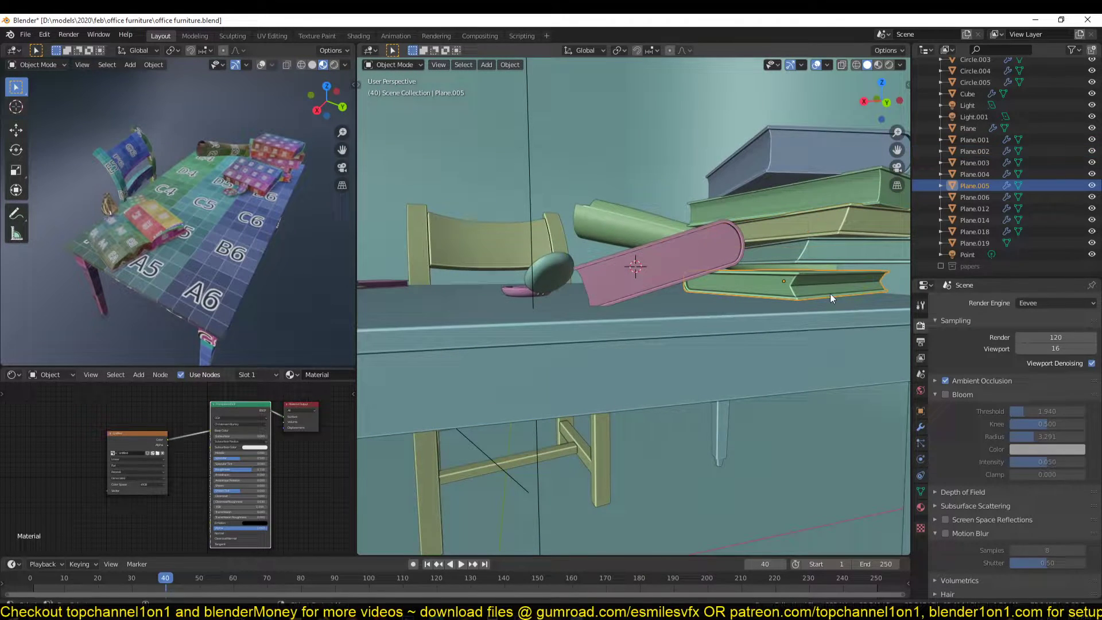
pyautogui.click(921, 428)
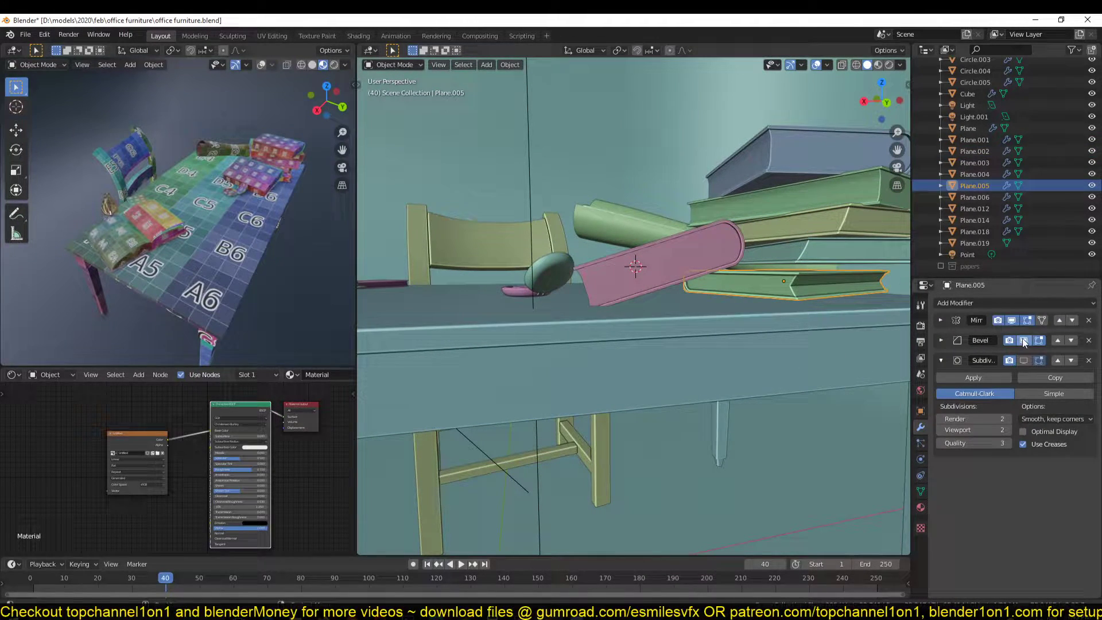
pyautogui.click(1013, 321)
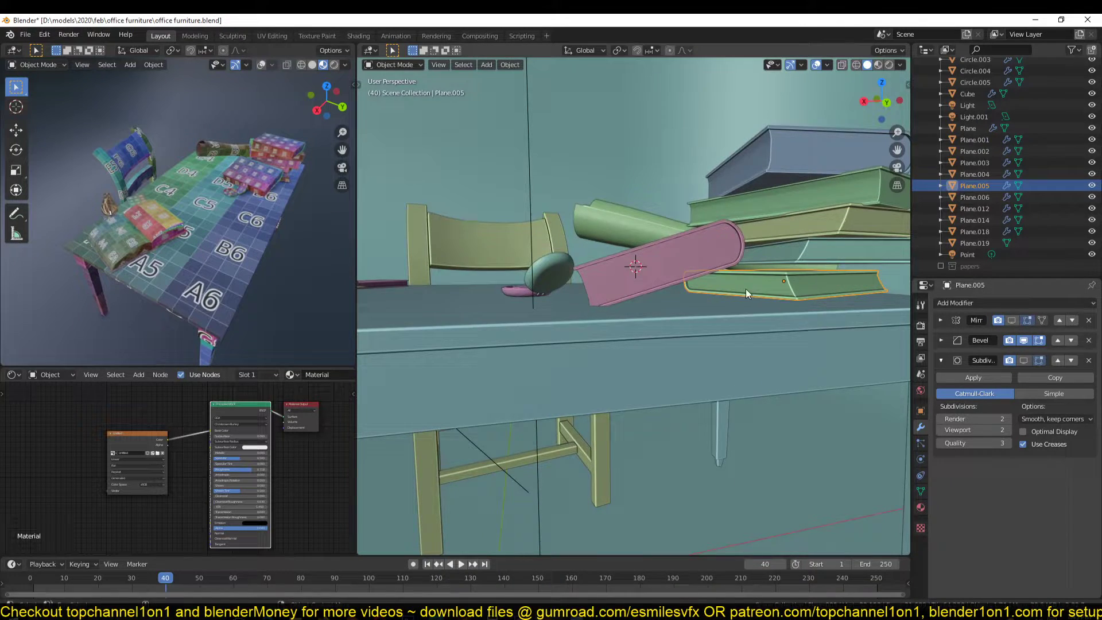
pyautogui.moveTo(746, 288); pyautogui.dragTo(528, 296, button='middle')
pyautogui.press('KP_3')
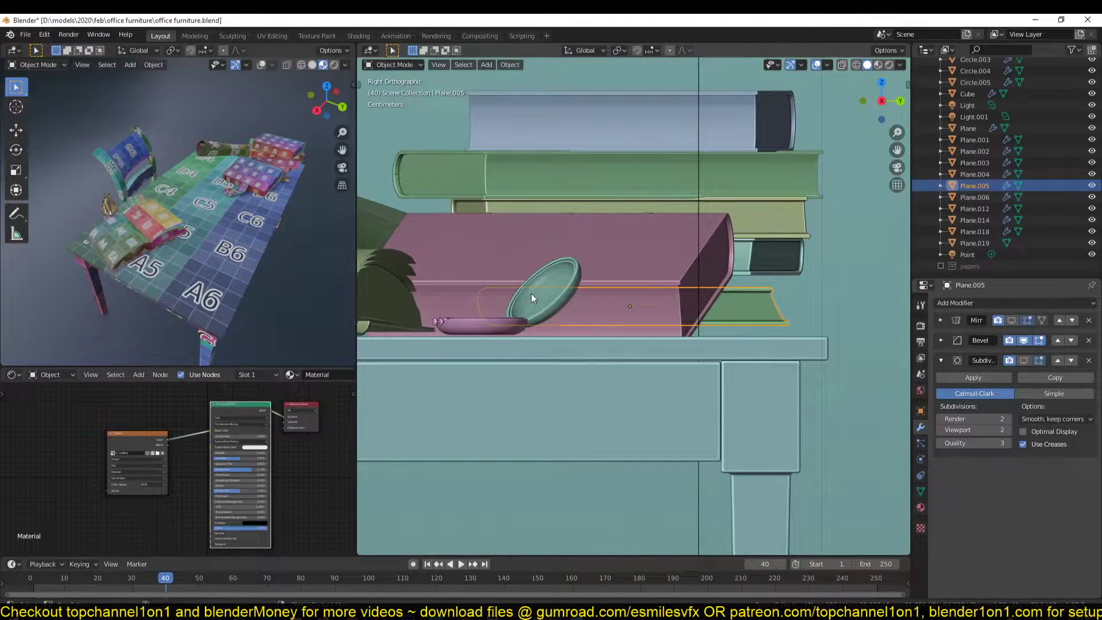
# - Clear Plane.005's rotation, lift it above the stack, and isolate it in front view
pyautogui.hotkey('alt', 'r')
pyautogui.scroll(-3, 574, 287)
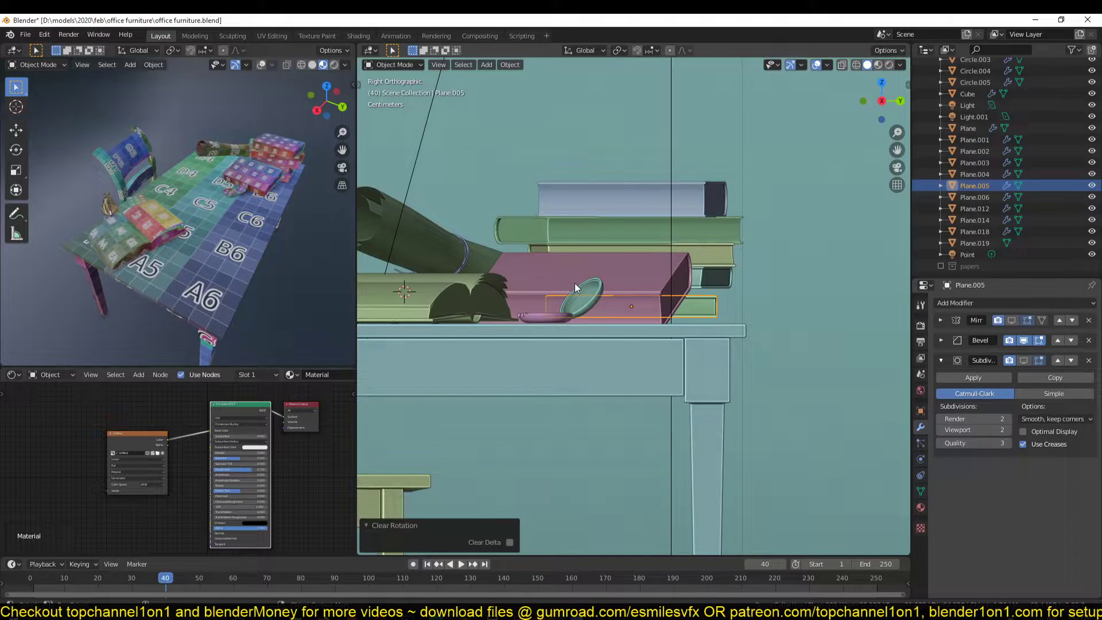
pyautogui.press('g')
pyautogui.click(588, 540)
pyautogui.press('KP_1')
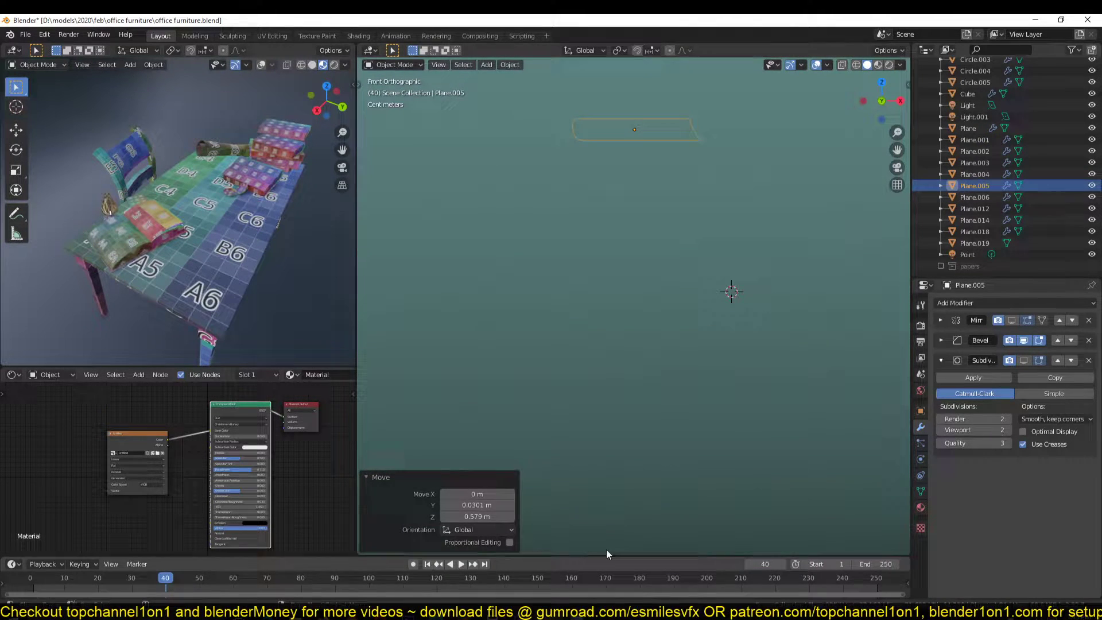
pyautogui.press('KP_Divide')
pyautogui.scroll(1, 589, 312)
# - In wireframe Edit Mode, shear the book's right end back with the Shear tool
pyautogui.press('Tab')
pyautogui.press('z')
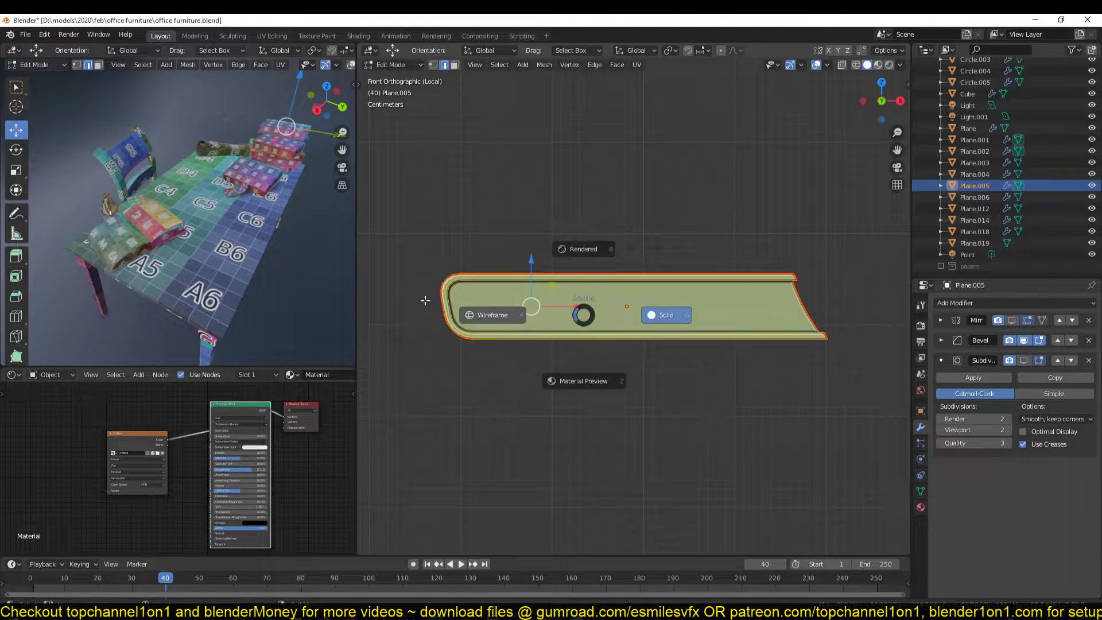
pyautogui.click(519, 258)
pyautogui.press('t')
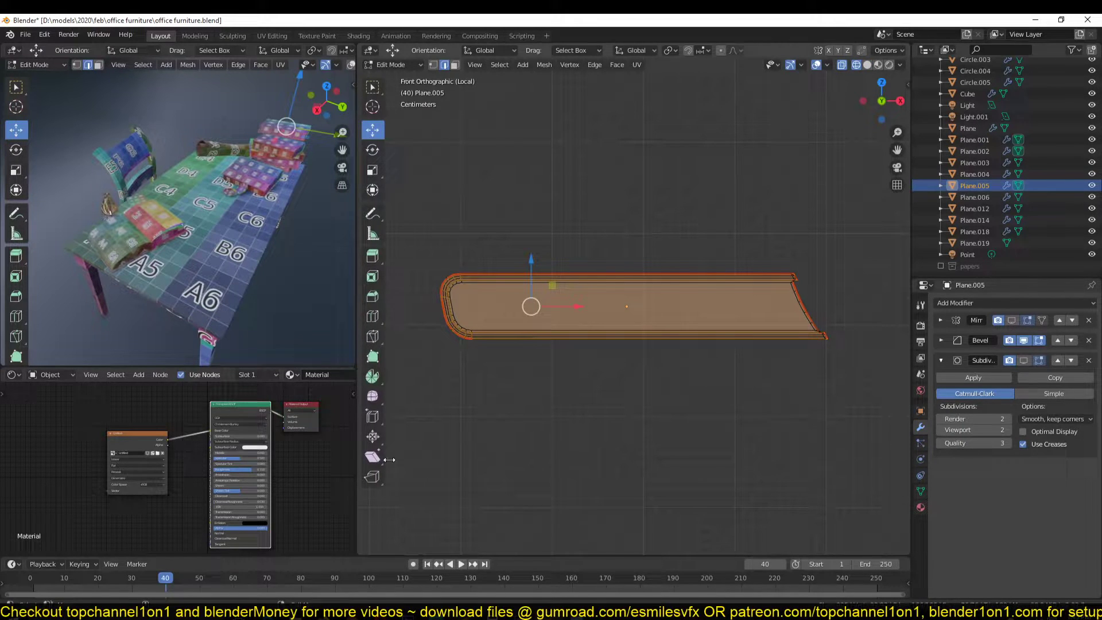
pyautogui.click(373, 457)
pyautogui.moveTo(543, 261); pyautogui.dragTo(613, 273)
# - Box-select the right-end vertices and shear that end upright
pyautogui.press('1')
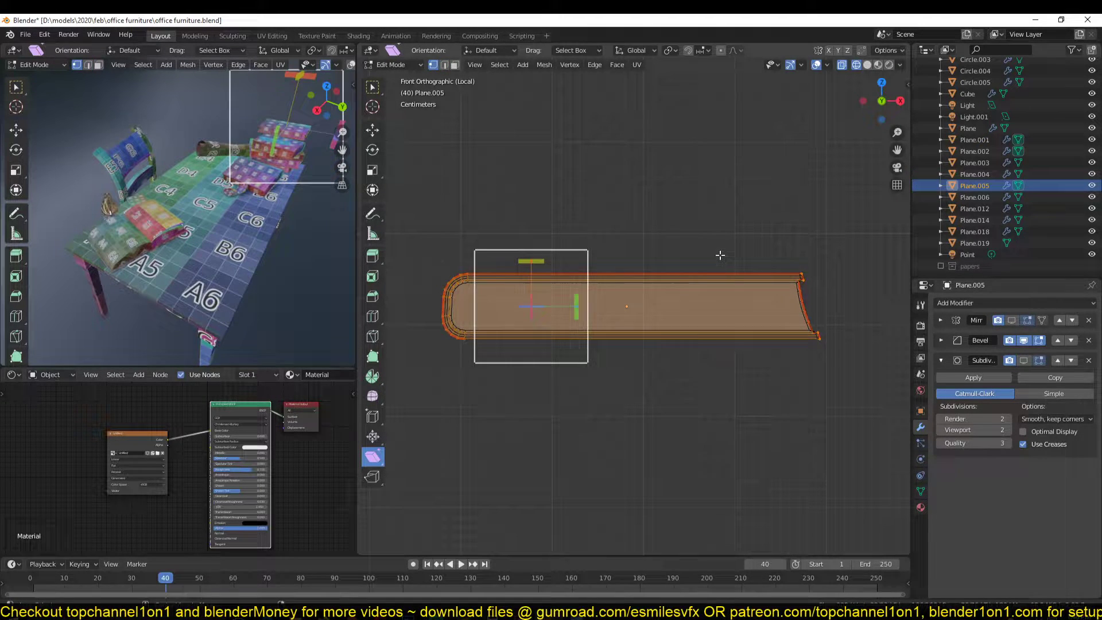
pyautogui.hotkey('alt', 'a')
pyautogui.press('b')
pyautogui.moveTo(741, 223); pyautogui.dragTo(962, 398)
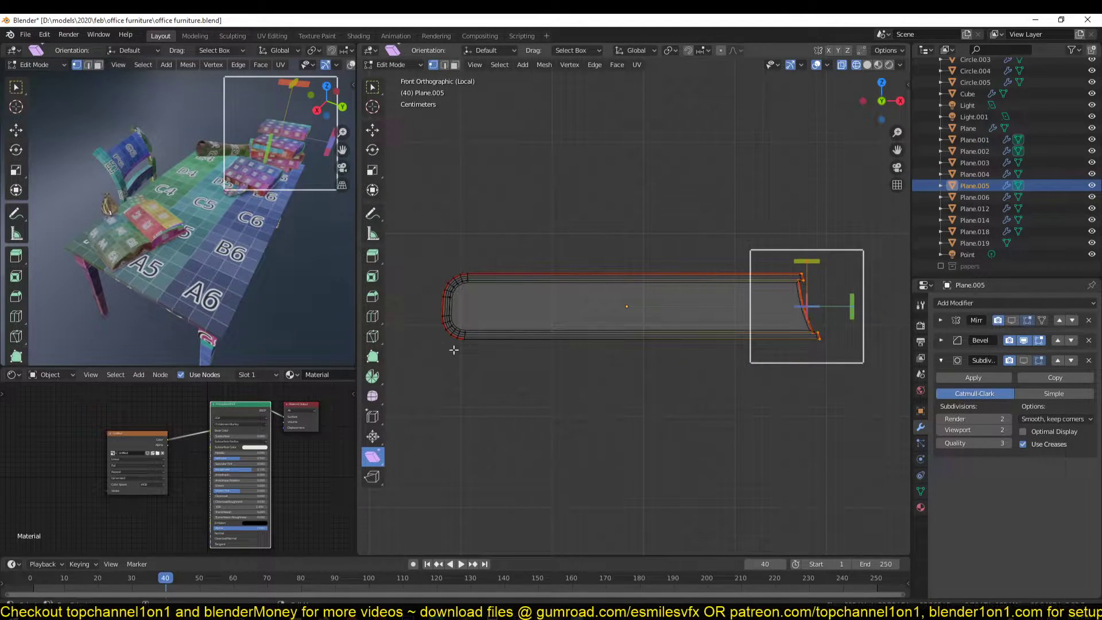
pyautogui.moveTo(802, 250); pyautogui.dragTo(878, 252)
pyautogui.press('Tab')
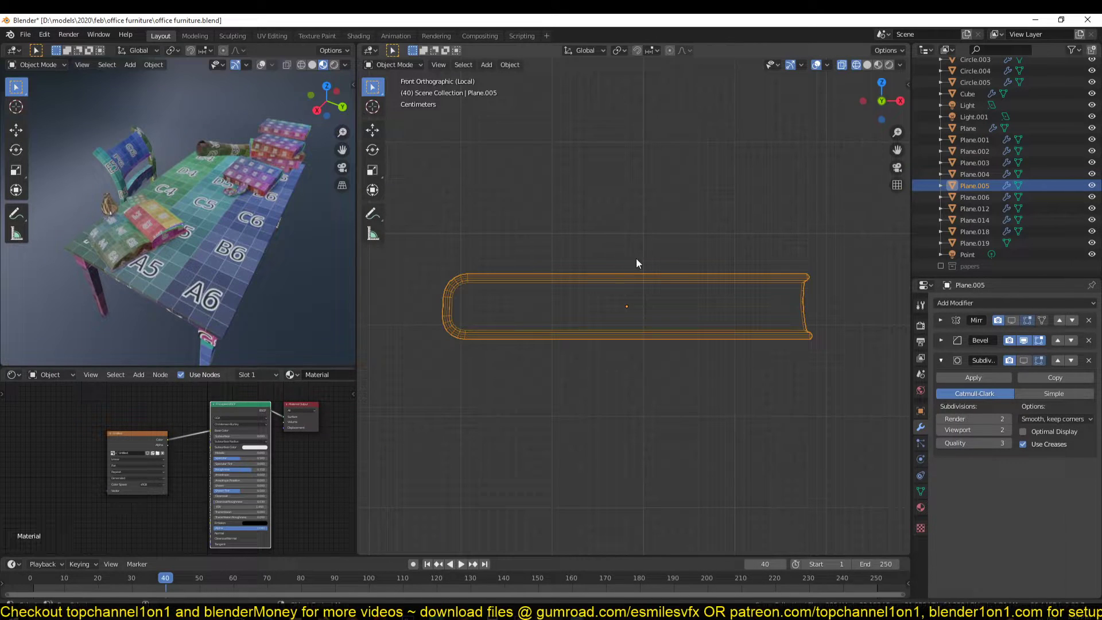
pyautogui.press('Tab')
# - Select the rounded spine-end vertices and shear them slightly to straighten that end
pyautogui.hotkey('alt', 'a')
pyautogui.press('b')
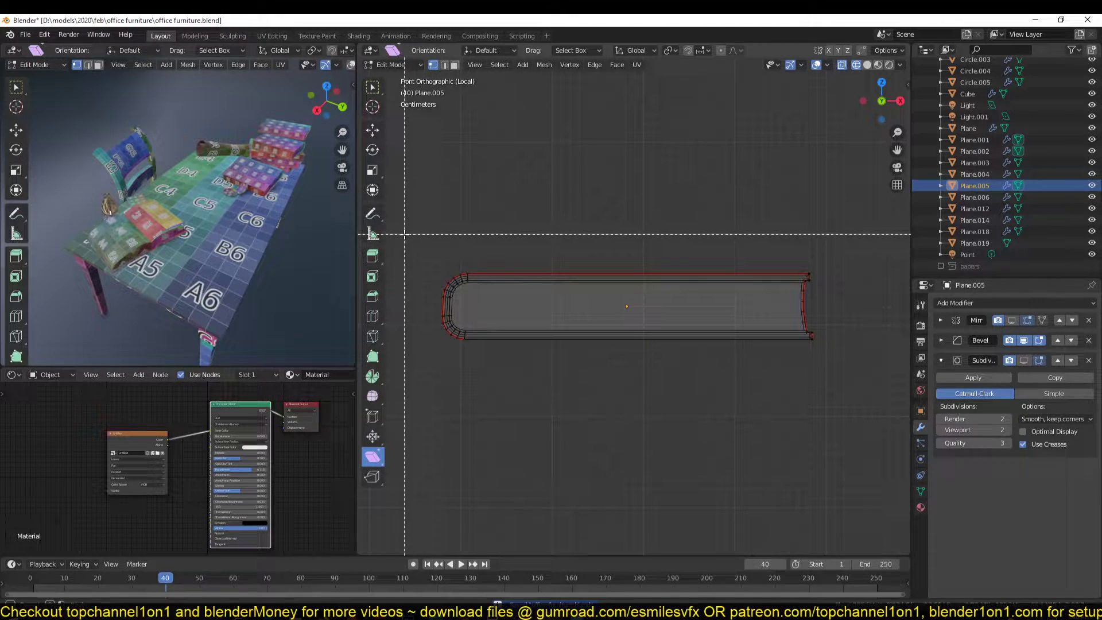
pyautogui.moveTo(403, 234); pyautogui.dragTo(525, 377)
pyautogui.moveTo(461, 263); pyautogui.dragTo(447, 264)
pyautogui.click(447, 264)
pyautogui.press('Tab')
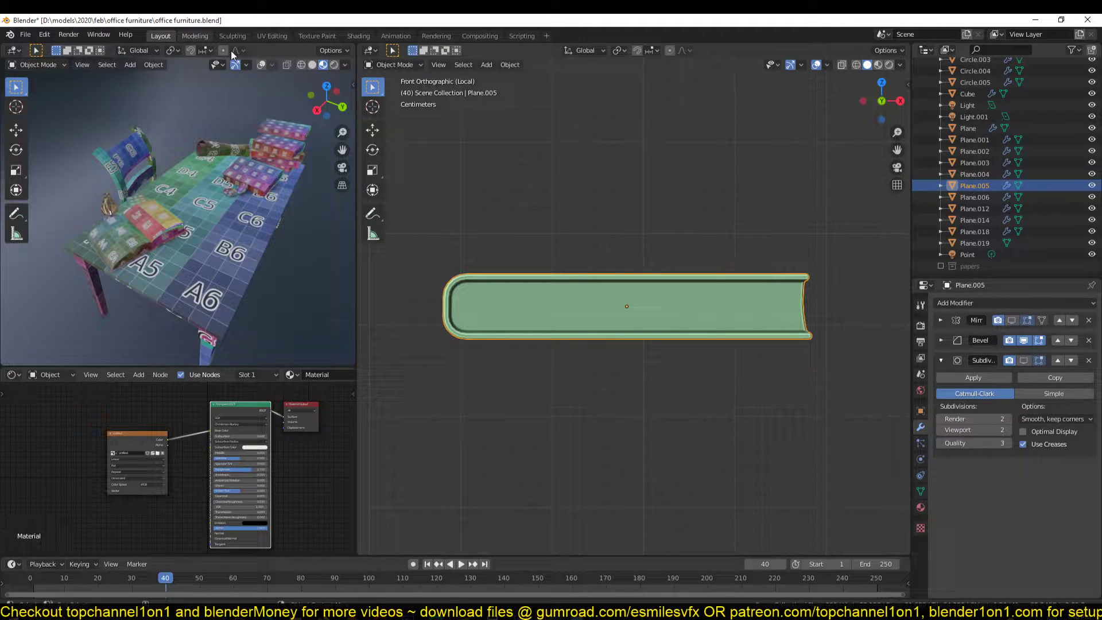
pyautogui.moveTo(693, 251); pyautogui.dragTo(460, 356, button='middle')
# - Restore the full scene and pick the stacked books Plane.019, Plane.005 and teal Plane.001
pyautogui.press('KP_Divide')
pyautogui.scroll(-3, 533, 270)
pyautogui.moveTo(533, 270); pyautogui.dragTo(527, 331, button='middle')
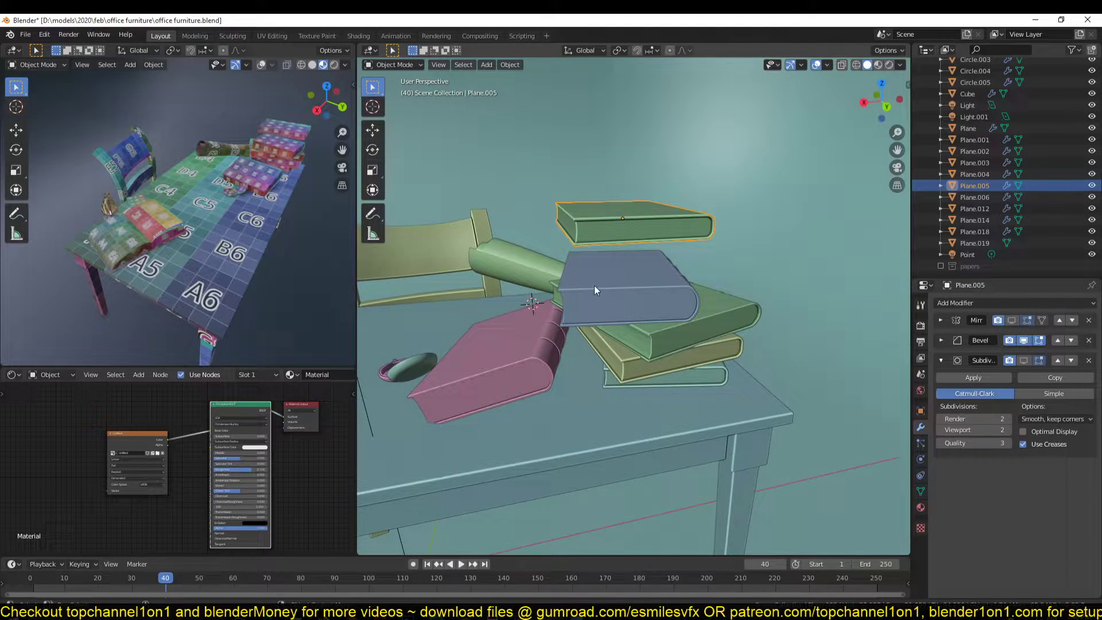
pyautogui.moveTo(666, 268); pyautogui.dragTo(628, 224, button='middle')
pyautogui.click(635, 254)
pyautogui.click(628, 225)
pyautogui.moveTo(702, 339); pyautogui.dragTo(632, 315, button='middle')
pyautogui.click(634, 332)
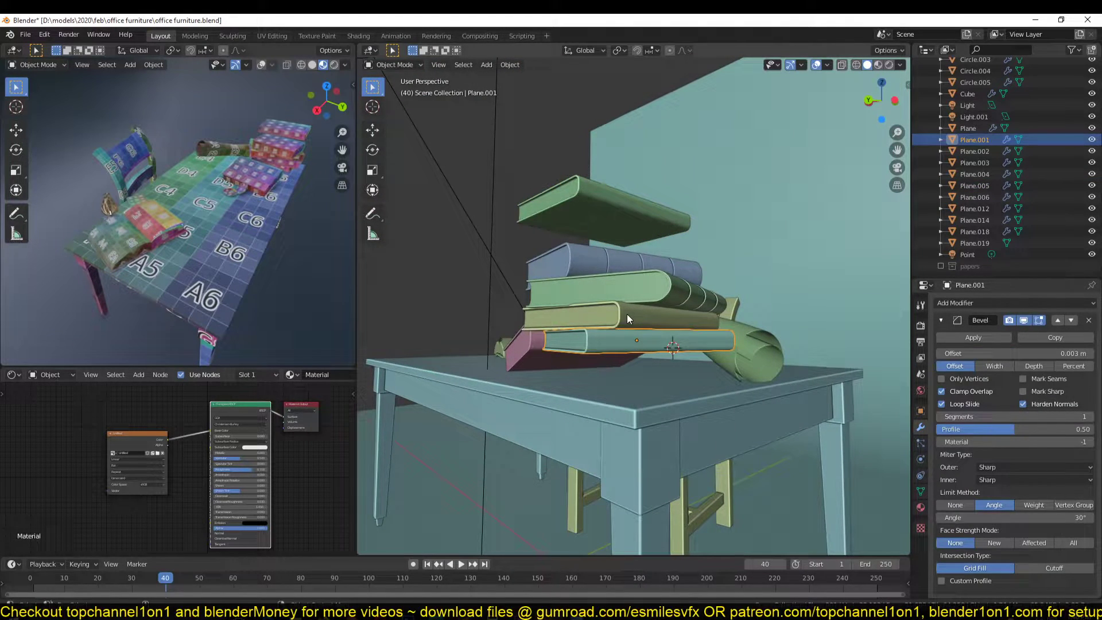
pyautogui.press('KP_Divide')
pyautogui.press('KP_Divide')
pyautogui.moveTo(651, 340); pyautogui.dragTo(579, 357, button='middle')
# - Save the file, then select the olive book Plane.002 and add the blue top book
pyautogui.hotkey('ctrl', 's')
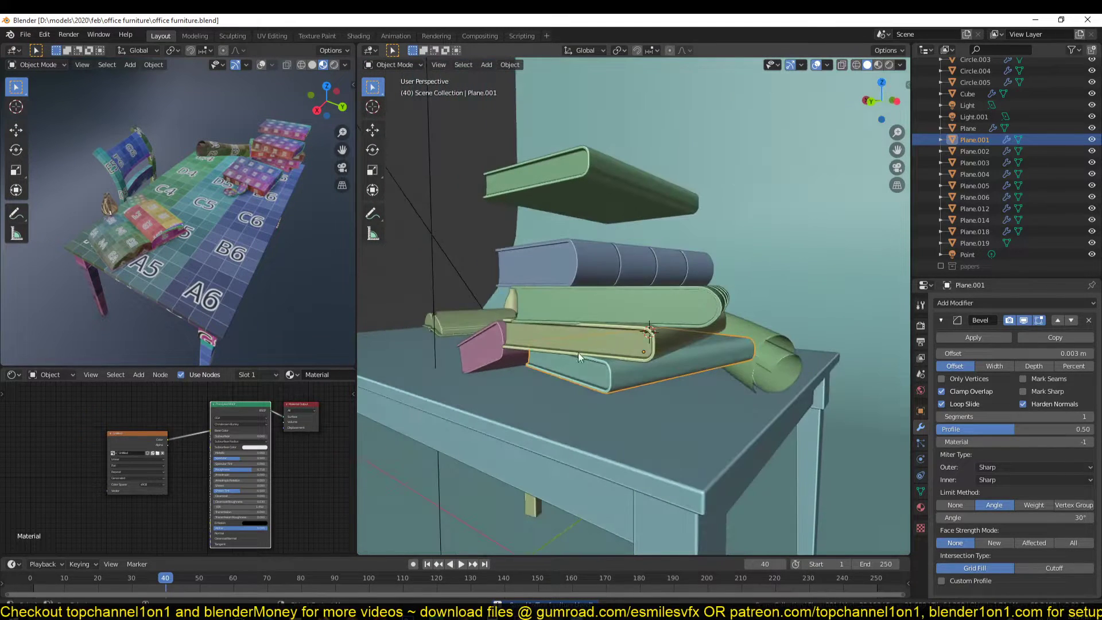
pyautogui.click(647, 339)
pyautogui.moveTo(647, 339); pyautogui.dragTo(618, 345, button='middle')
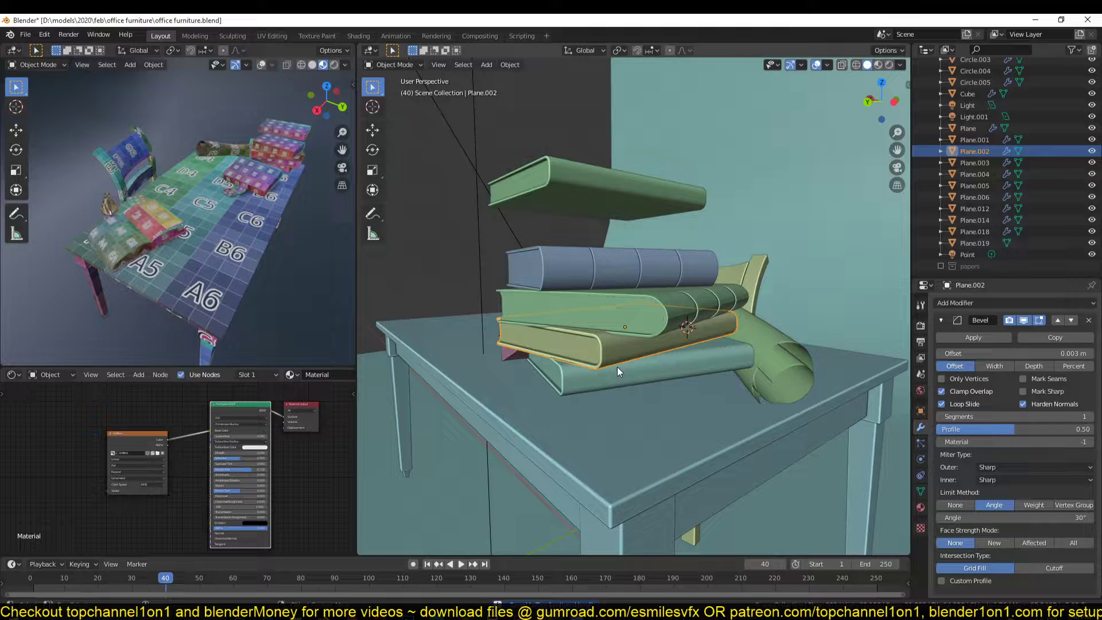
pyautogui.keyDown('shift'); pyautogui.click(518, 275); pyautogui.keyUp('shift')
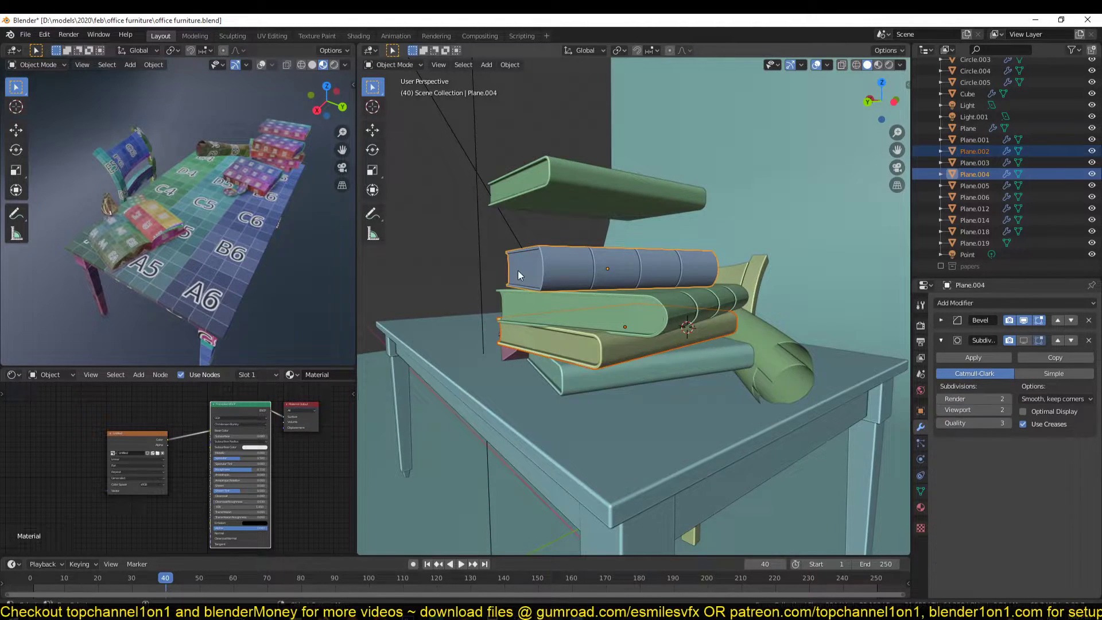
pyautogui.moveTo(517, 274); pyautogui.dragTo(410, 330, button='middle')
# - Add both pocket watch parts, including the lid, to the selection
pyautogui.scroll(3, 625, 290)
pyautogui.keyDown('shift'); pyautogui.moveTo(625, 290); pyautogui.dragTo(287, 436, button='middle'); pyautogui.keyUp('shift')
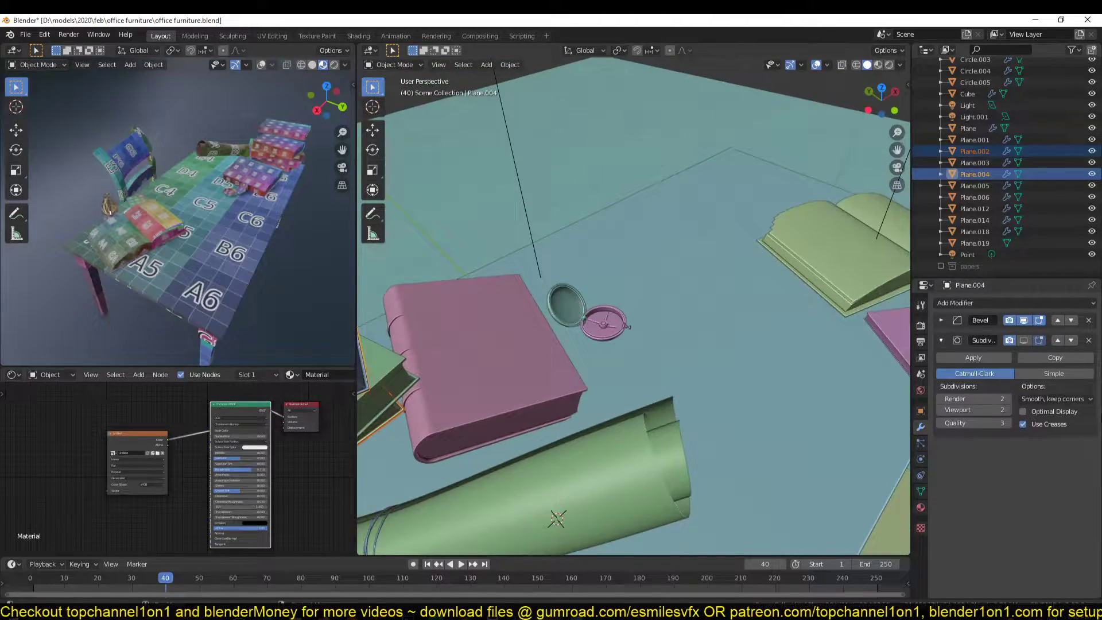
pyautogui.scroll(5, 690, 357)
pyautogui.scroll(2, 690, 363)
pyautogui.keyDown('shift'); pyautogui.click(577, 336); pyautogui.keyUp('shift')
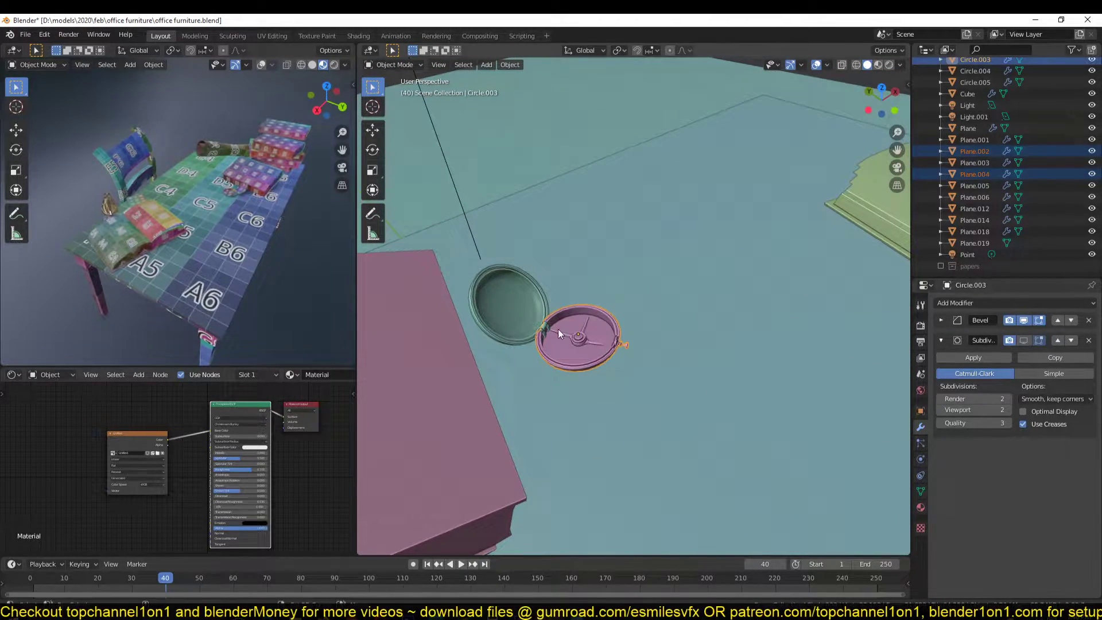
pyautogui.keyDown('shift'); pyautogui.click(561, 333); pyautogui.keyUp('shift')
pyautogui.press('z')
pyautogui.press('z')
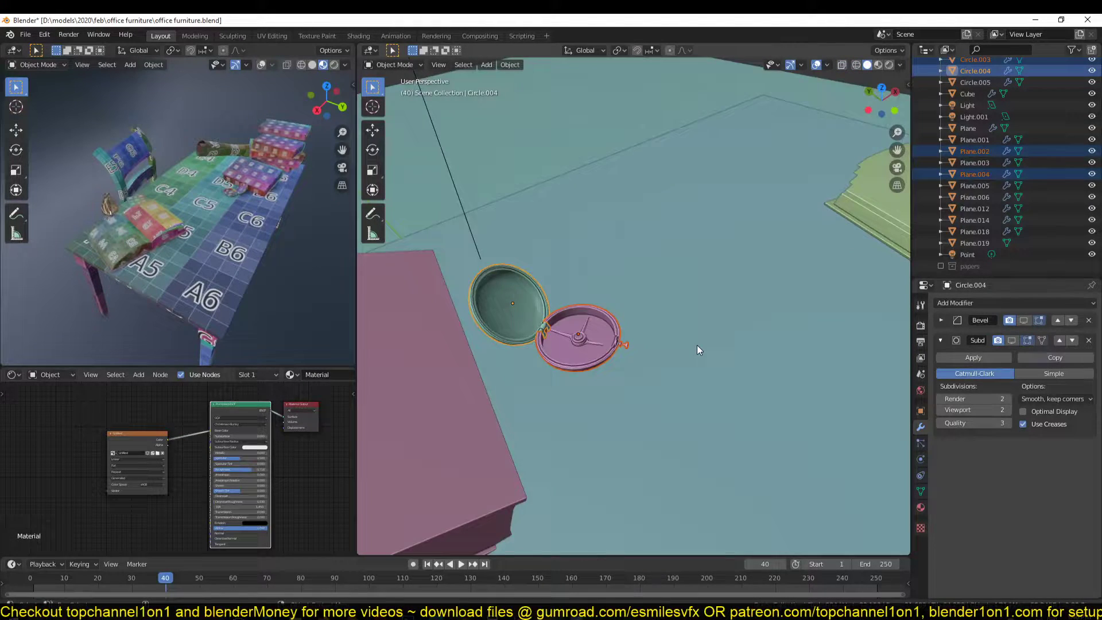
pyautogui.scroll(-1, 697, 345)
pyautogui.scroll(-1, 697, 346)
pyautogui.scroll(-4, 863, 343)
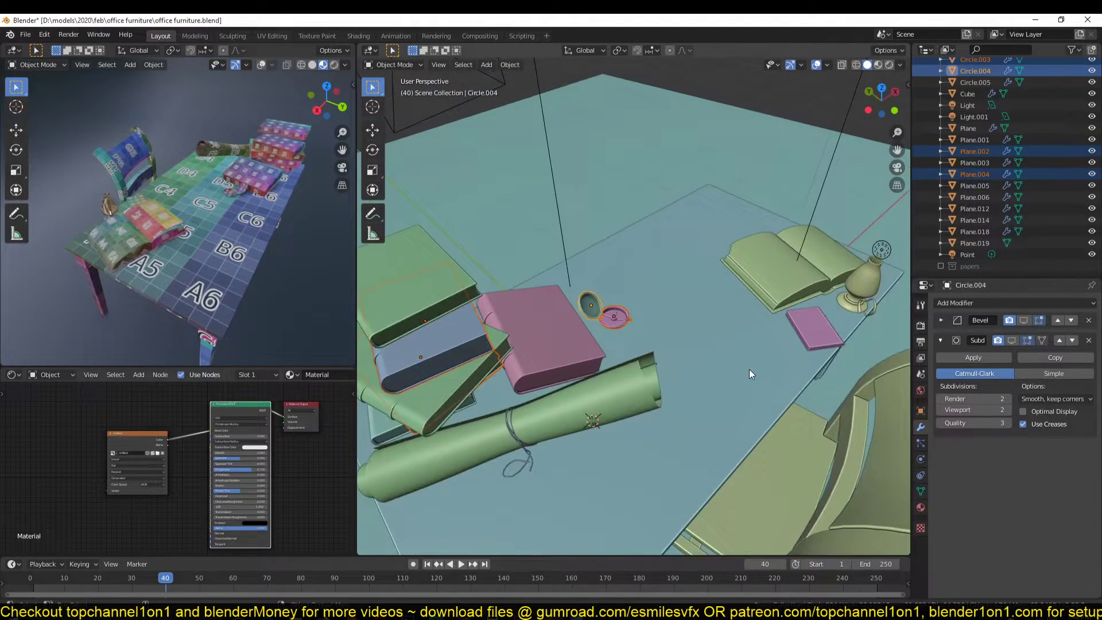
# - Add the oil lamp to the selection
pyautogui.moveTo(749, 369); pyautogui.dragTo(625, 292, button='middle')
pyautogui.scroll(4, 627, 299)
pyautogui.keyDown('shift'); pyautogui.click(587, 378); pyautogui.keyUp('shift')
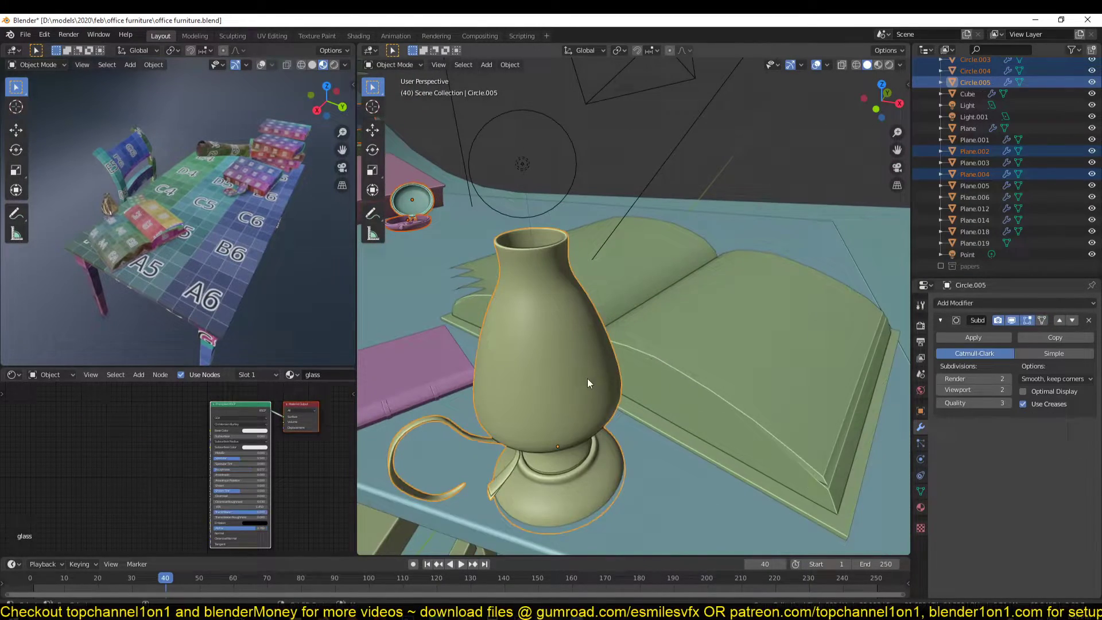
pyautogui.scroll(-5, 574, 454)
pyautogui.moveTo(550, 338); pyautogui.dragTo(626, 349, button='middle')
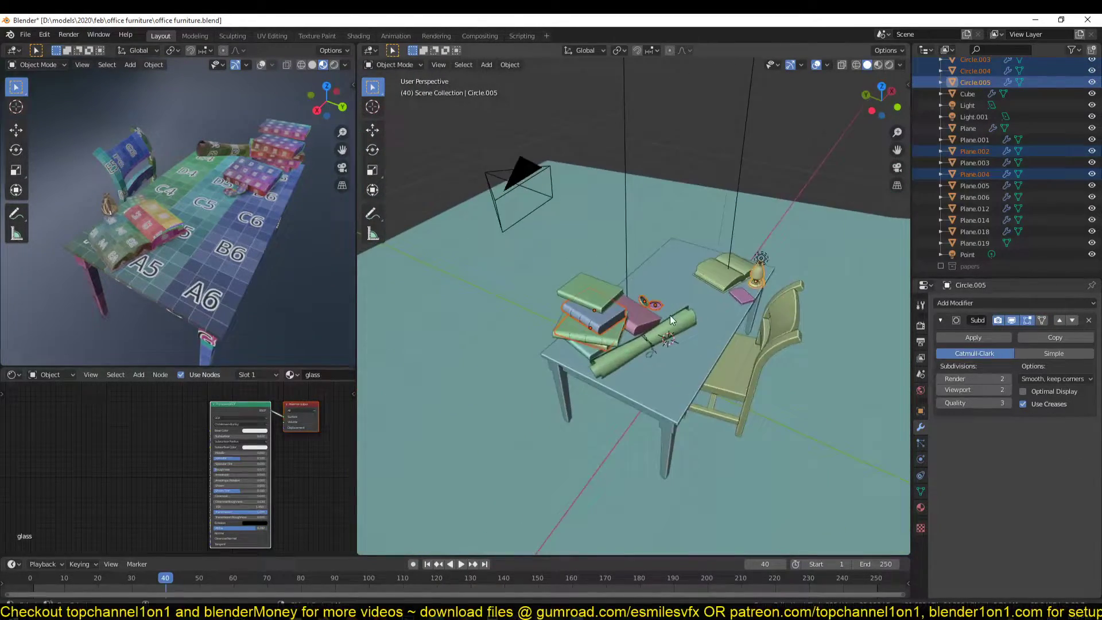
pyautogui.scroll(5, 670, 316)
pyautogui.moveTo(670, 315); pyautogui.dragTo(638, 312, button='middle')
pyautogui.scroll(-2, 615, 312)
# - Move the selected books, watch and lamp into a new collection named books
pyautogui.press('m')
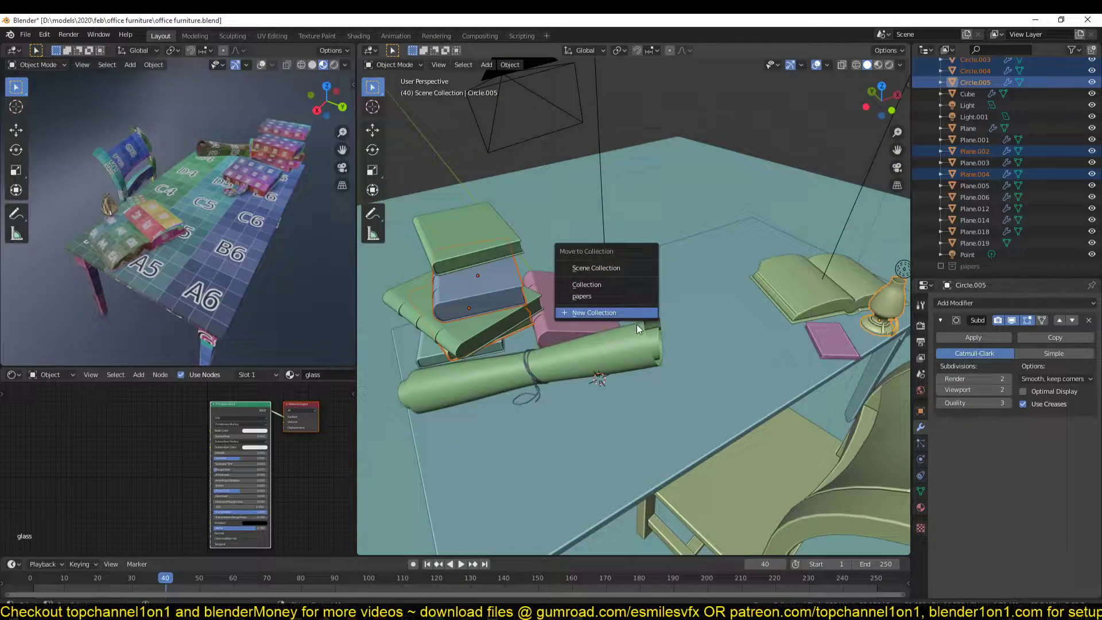
pyautogui.click(637, 314)
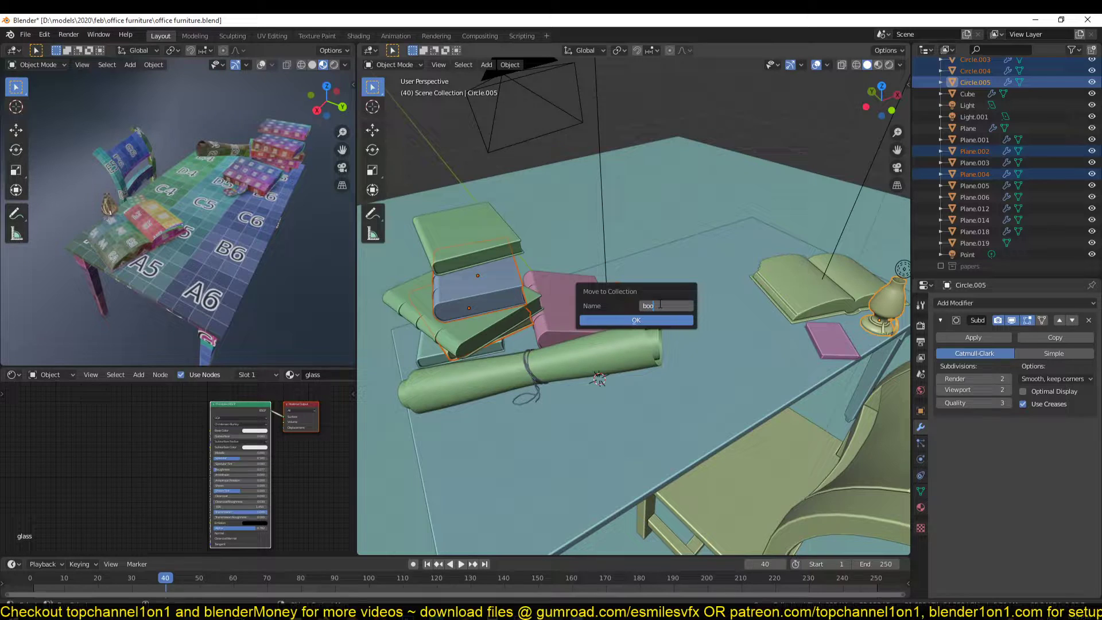
pyautogui.press('Return')
pyautogui.click(626, 319)
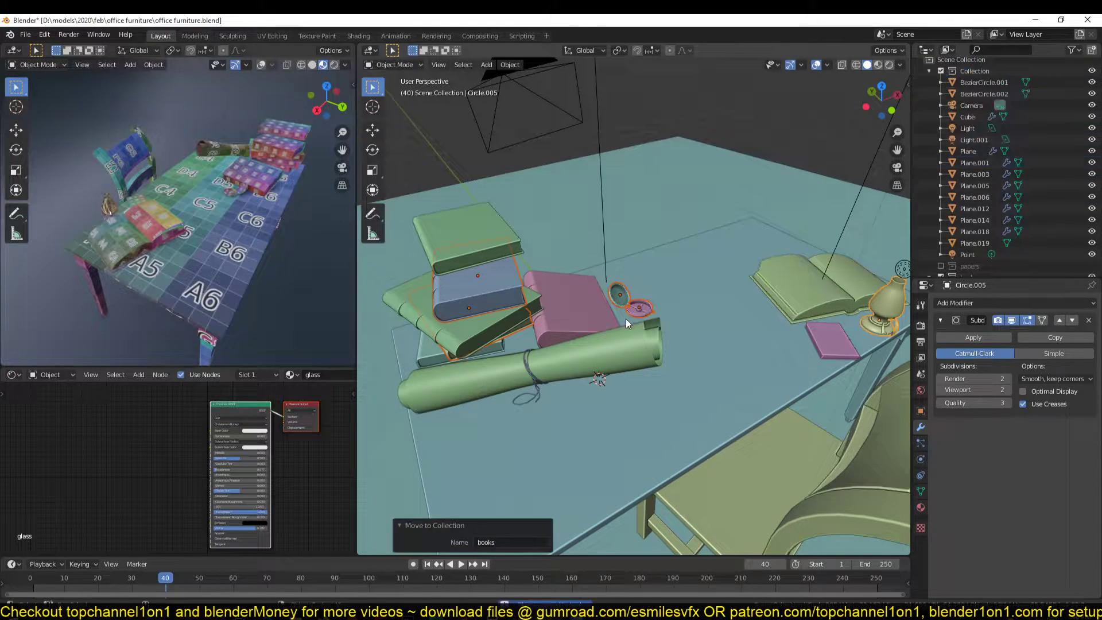
# - Move the open book into the books collection and hide that collection
pyautogui.click(811, 295)
pyautogui.press('m')
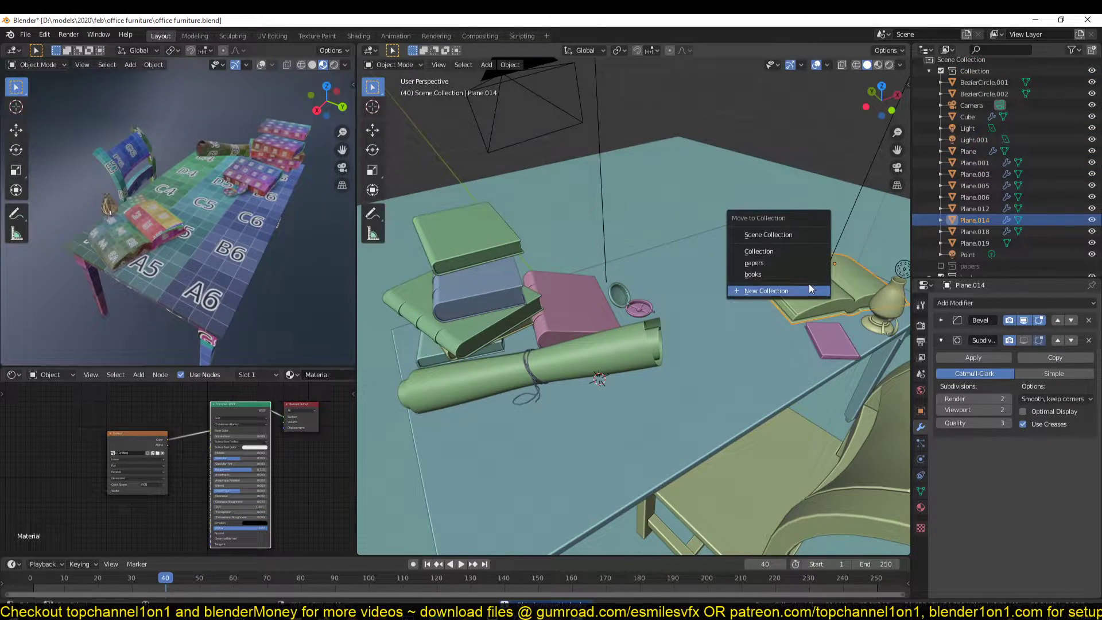
pyautogui.click(805, 274)
pyautogui.scroll(-4, 639, 257)
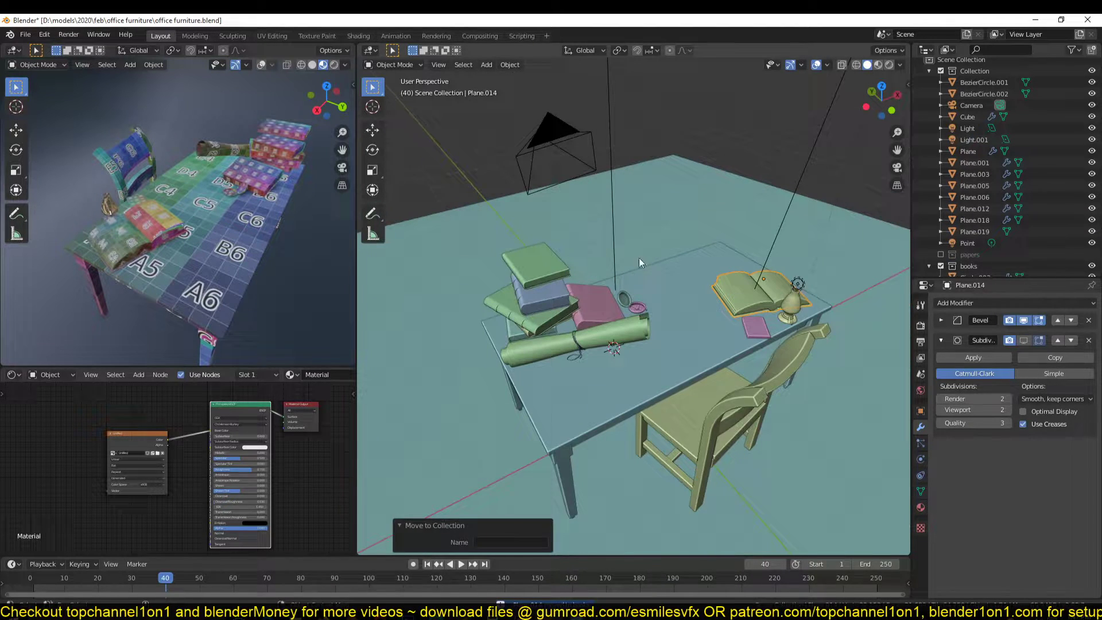
pyautogui.scroll(-3, 960, 260)
pyautogui.click(941, 197)
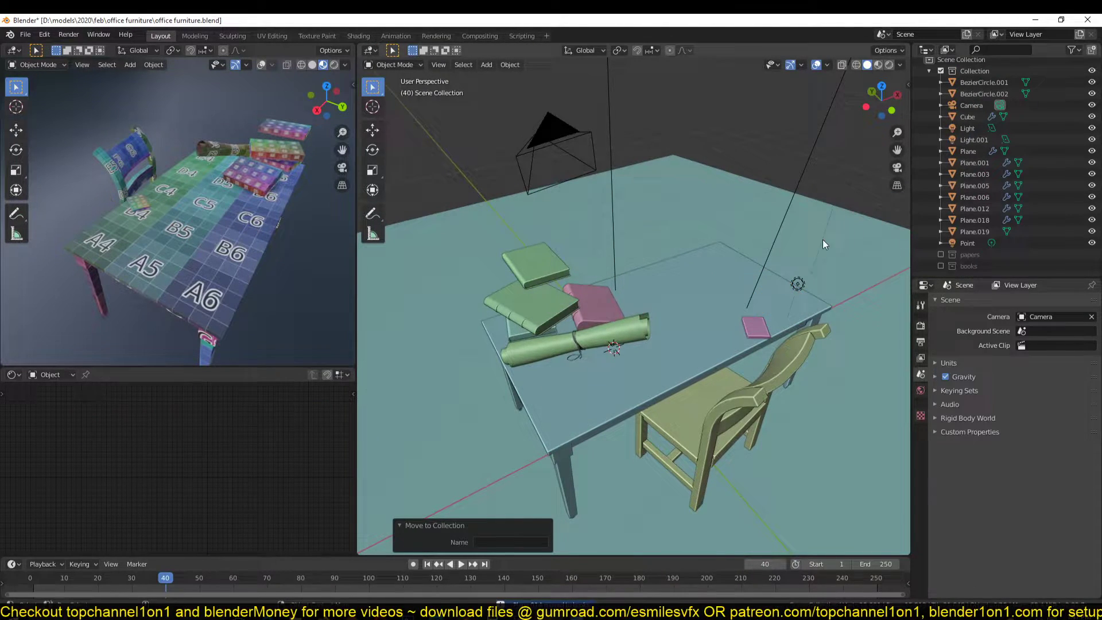
# - Delete the two leftover green books
pyautogui.moveTo(822, 239); pyautogui.dragTo(724, 243, button='middle')
pyautogui.scroll(5, 688, 249)
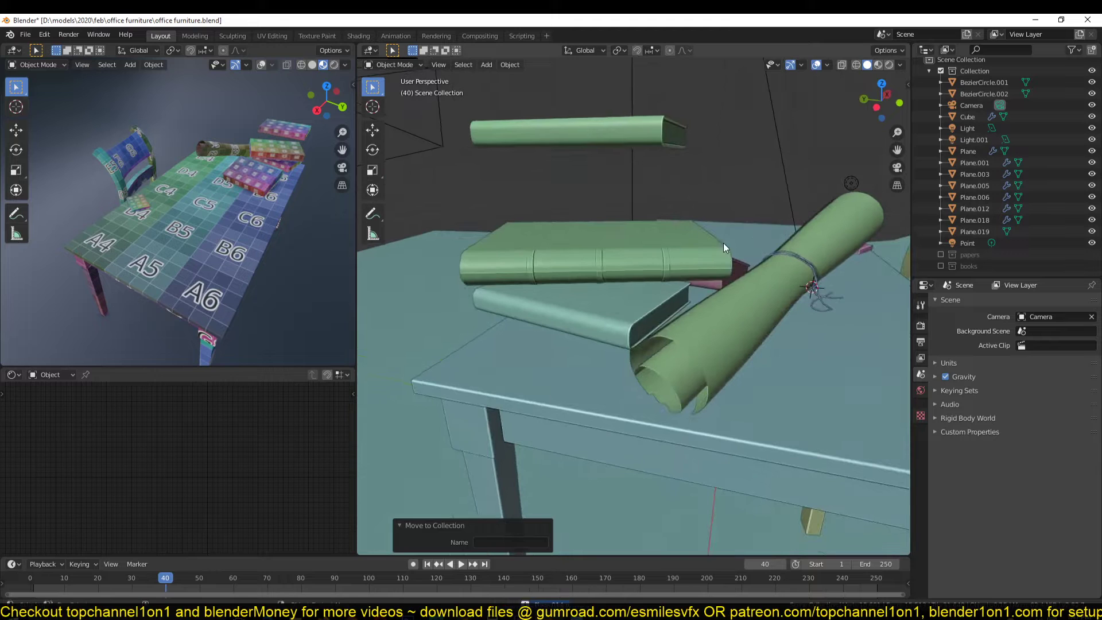
pyautogui.click(624, 279)
pyautogui.keyDown('shift'); pyautogui.click(614, 314); pyautogui.keyUp('shift')
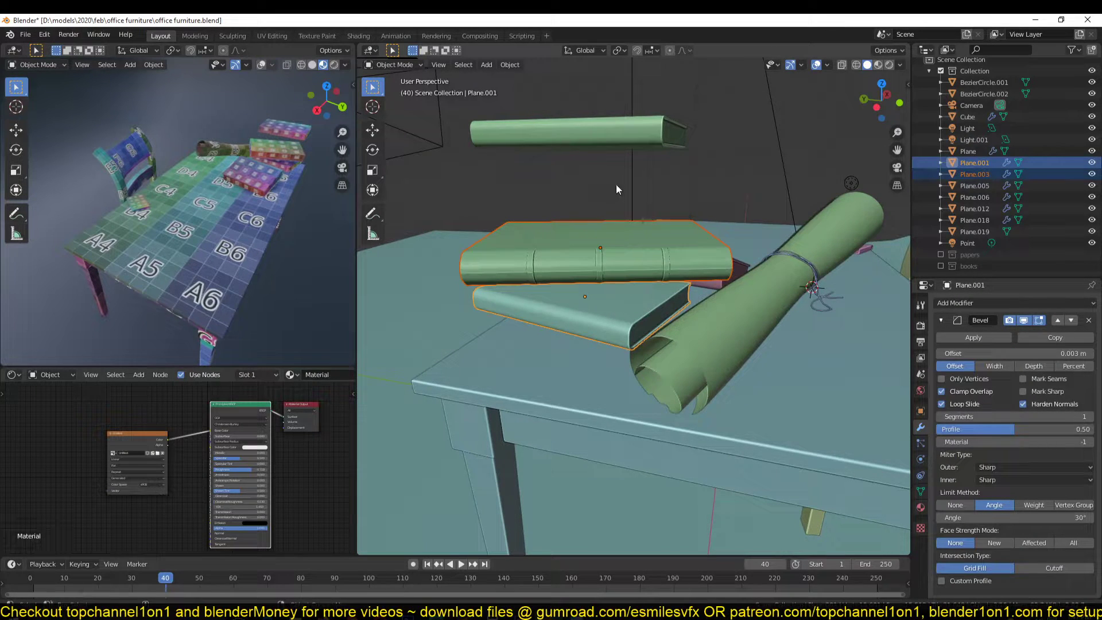
pyautogui.press('x')
pyautogui.click(619, 140)
# - Delete the pink book from the stack
pyautogui.click(686, 262)
pyautogui.press('x')
pyautogui.click(692, 262)
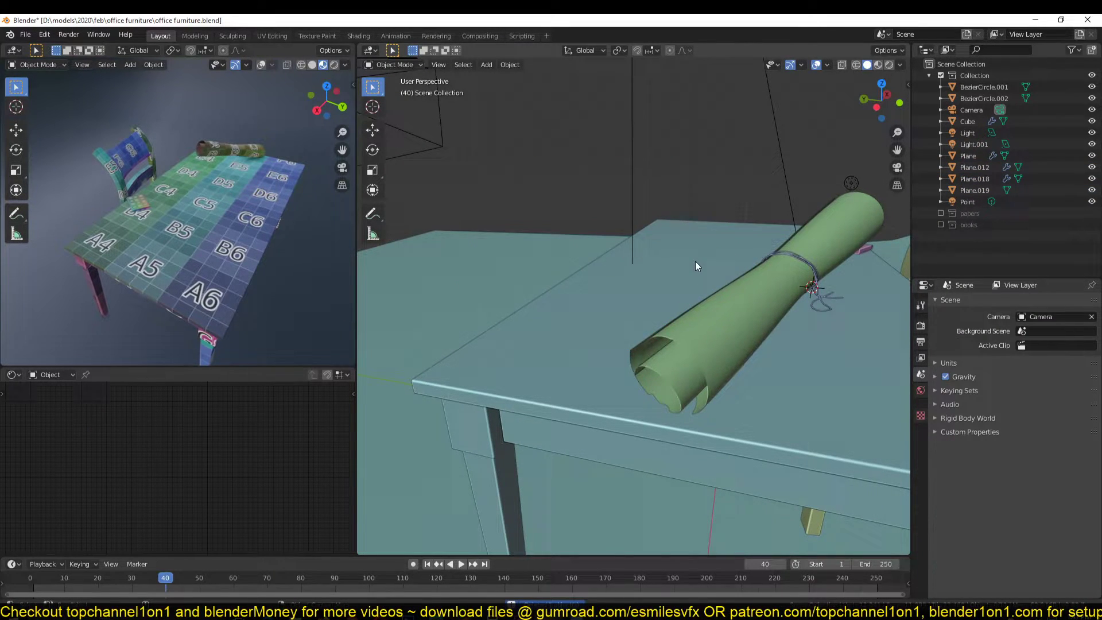
pyautogui.moveTo(696, 267); pyautogui.dragTo(628, 287, button='middle')
# - Save, then save the file as office furniture.blend inside a new folder
pyautogui.hotkey('ctrl', 's')
pyautogui.hotkey('ctrl', 'shift', 's')
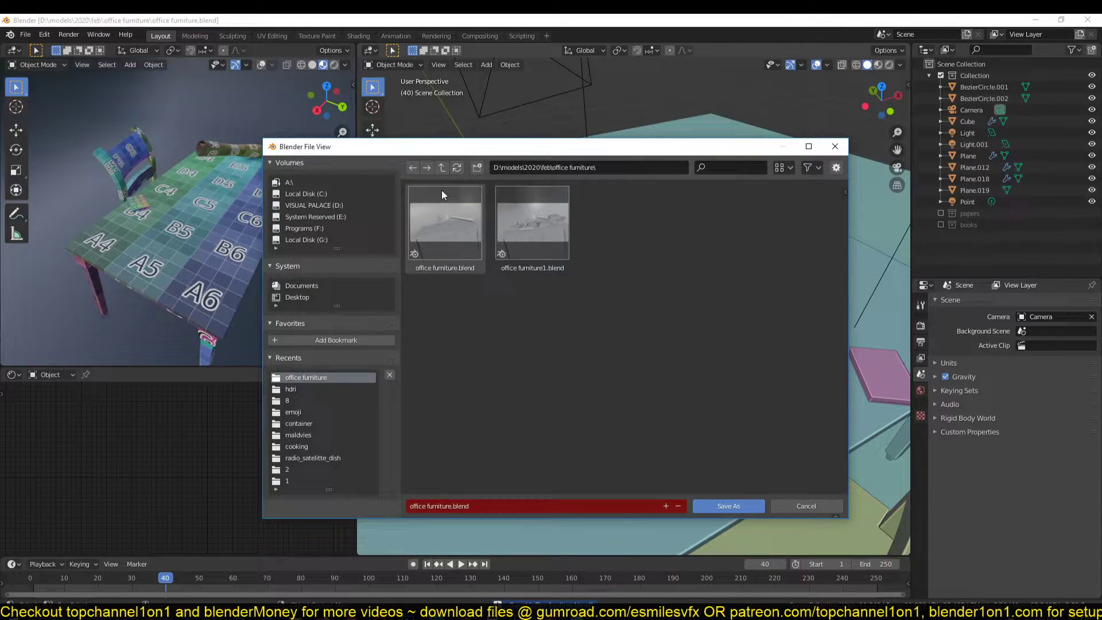
pyautogui.click(475, 167)
pyautogui.doubleClick(452, 240)
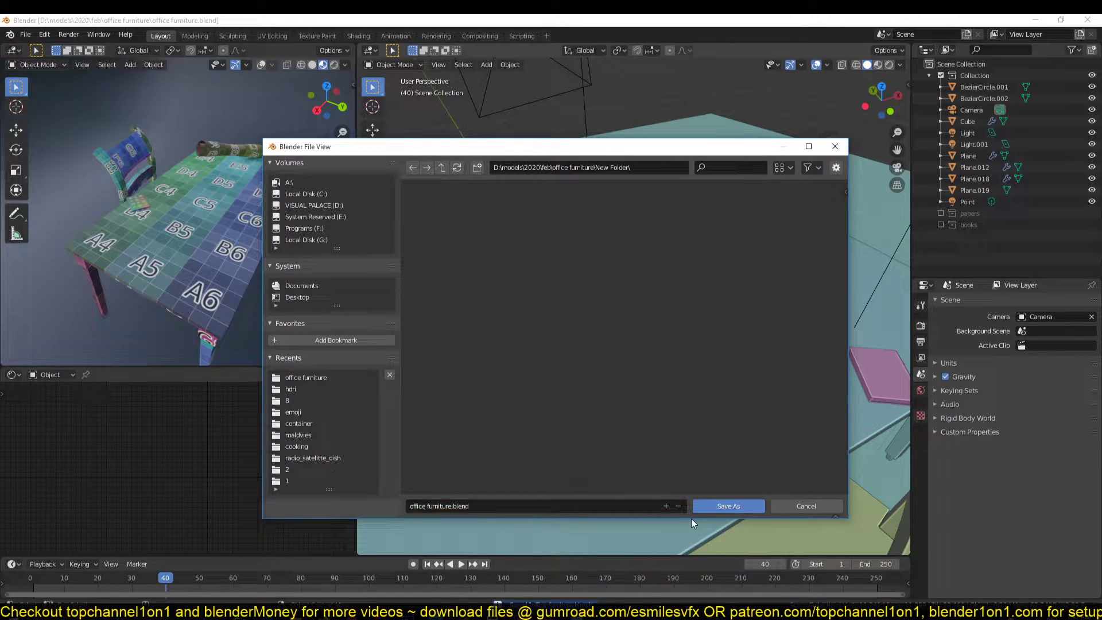
pyautogui.click(711, 512)
# - Delete the small pink book lying by the chair
pyautogui.moveTo(648, 317); pyautogui.dragTo(760, 316, button='middle')
pyautogui.scroll(-3, 796, 301)
pyautogui.scroll(2, 760, 316)
pyautogui.keyDown('shift'); pyautogui.moveTo(581, 288); pyautogui.dragTo(639, 327, button='middle'); pyautogui.keyUp('shift')
pyautogui.scroll(4, 639, 328)
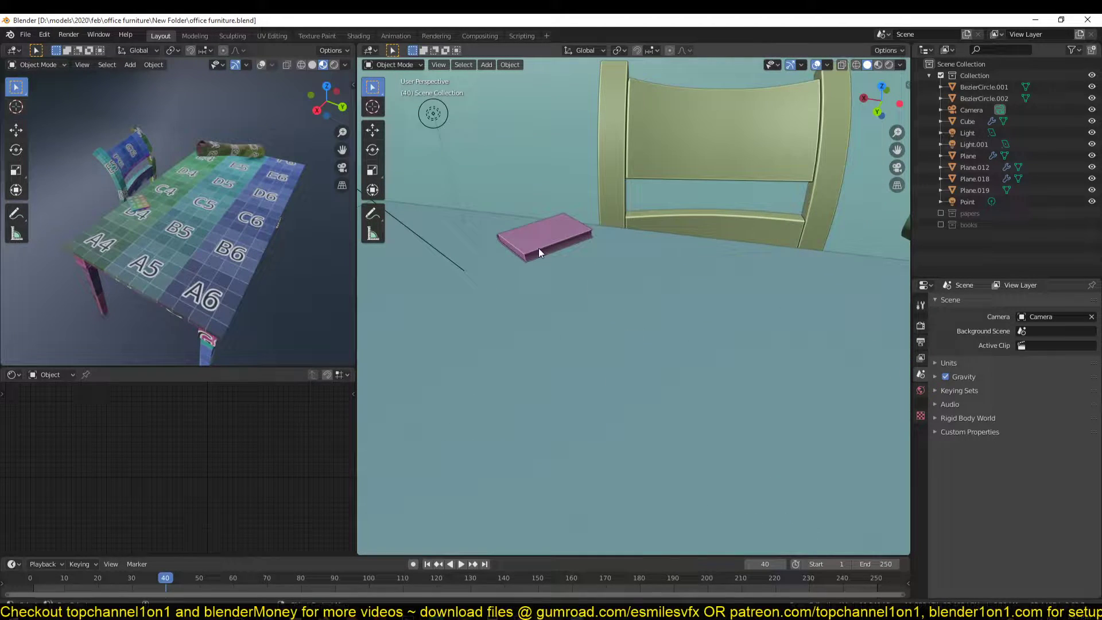
pyautogui.click(536, 244)
pyautogui.press('Delete')
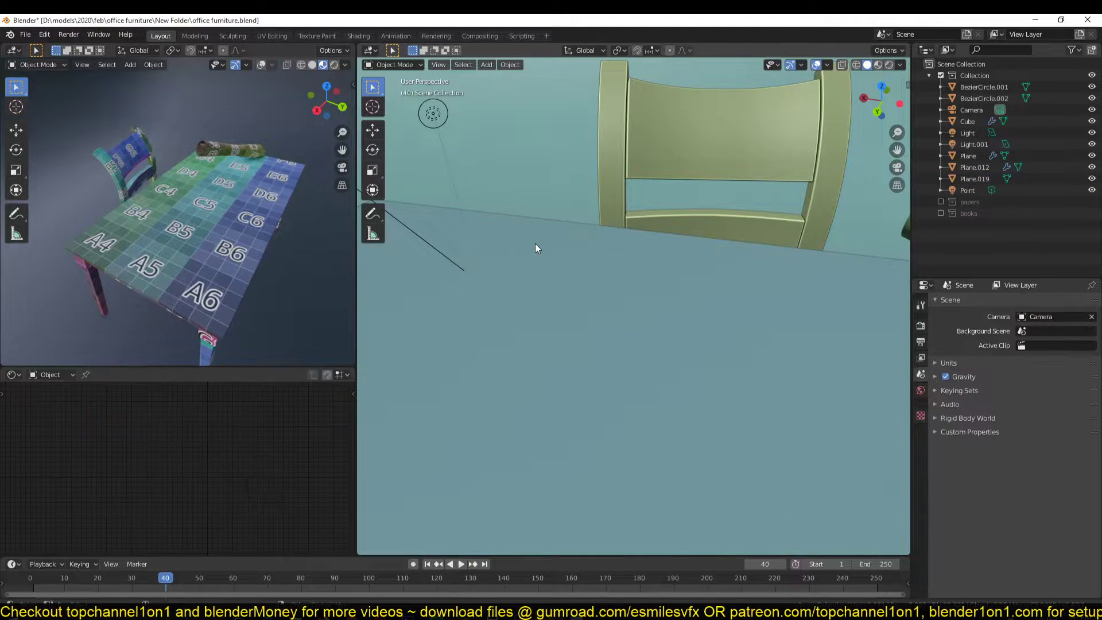
# - Show the books collection and move the blue book Plane.004 to the desk's front-left
pyautogui.click(941, 212)
pyautogui.scroll(-3, 731, 266)
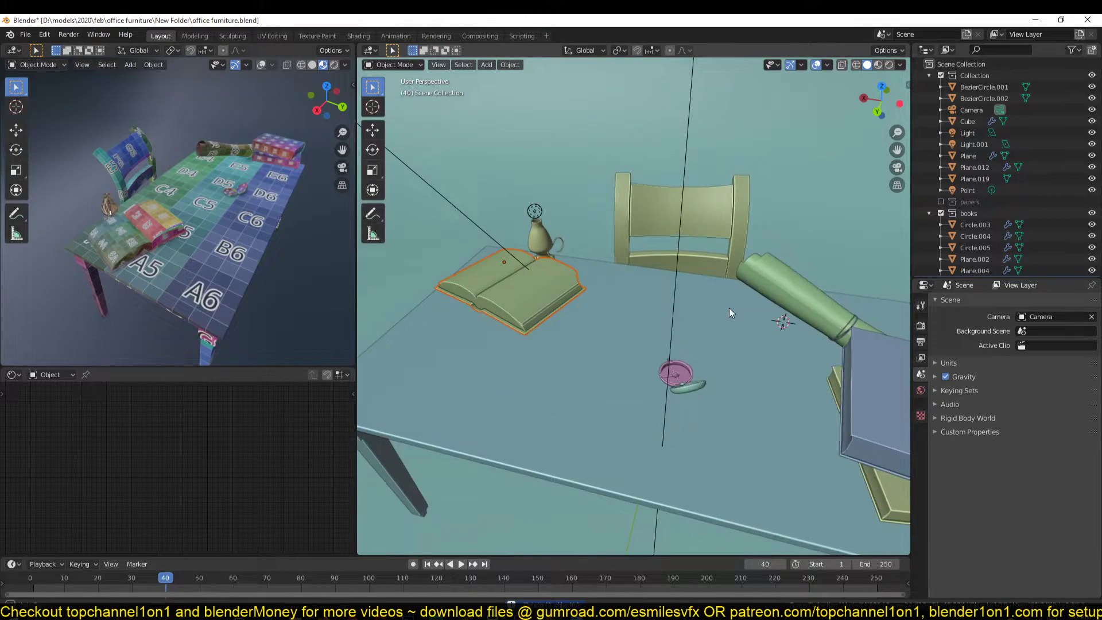
pyautogui.moveTo(729, 307); pyautogui.dragTo(565, 276, button='middle')
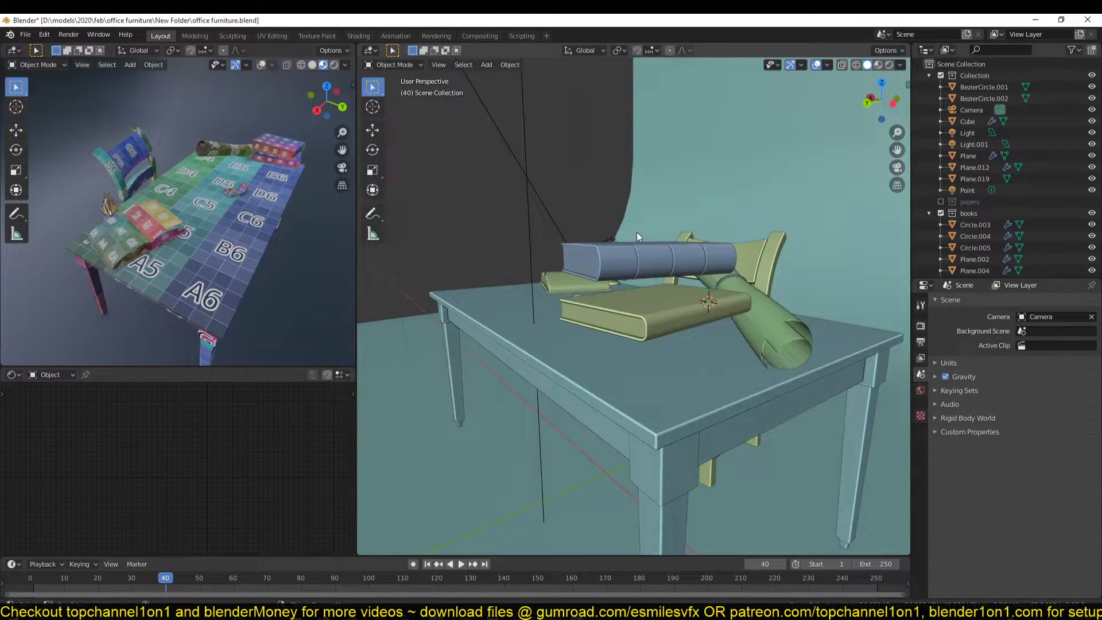
pyautogui.click(648, 267)
pyautogui.click(663, 317)
pyautogui.moveTo(662, 317); pyautogui.dragTo(774, 361, button='middle')
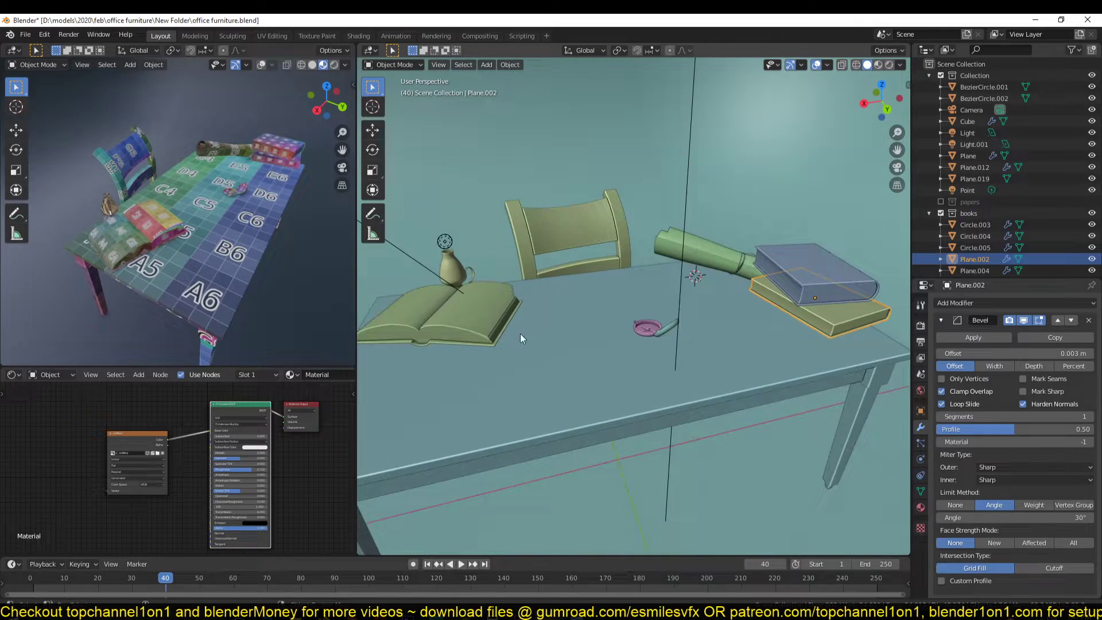
pyautogui.click(480, 322)
pyautogui.moveTo(649, 305); pyautogui.dragTo(572, 291, button='middle')
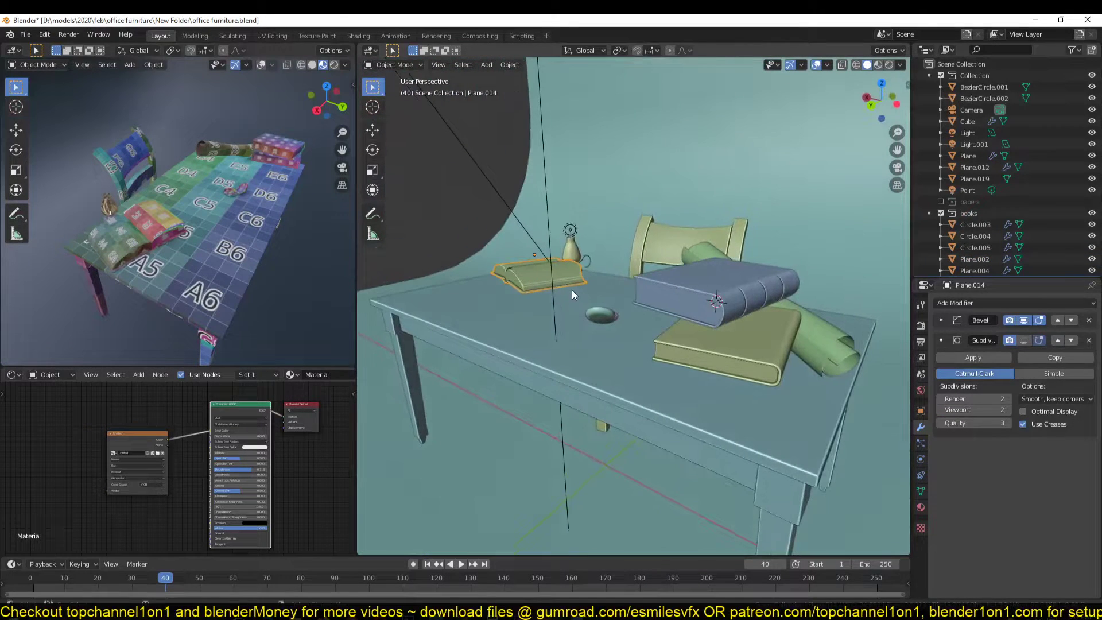
pyautogui.click(755, 296)
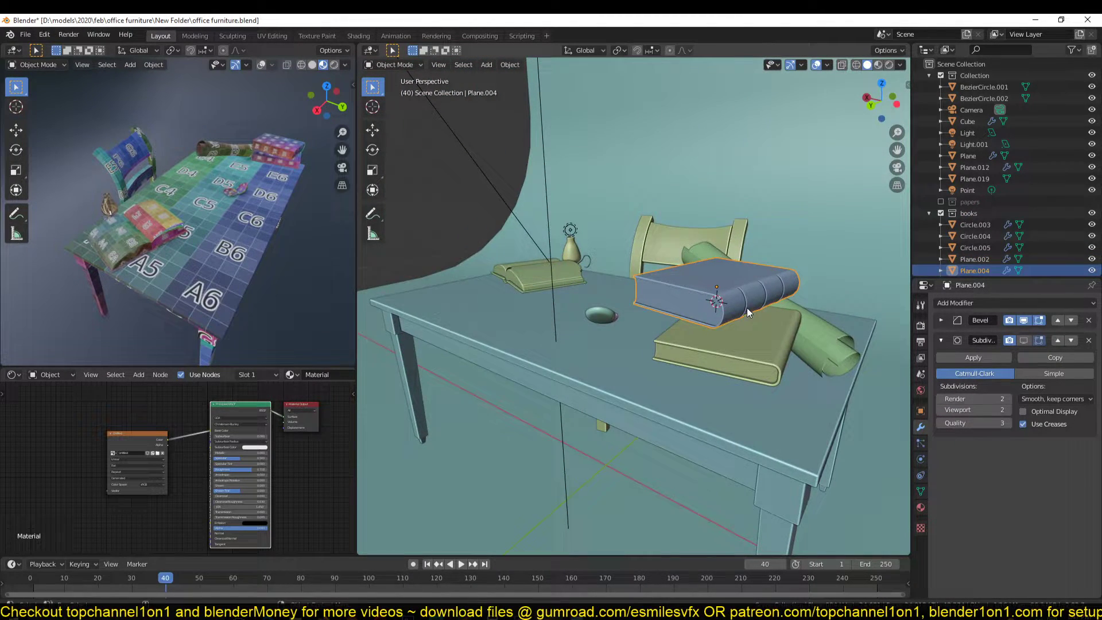
pyautogui.moveTo(746, 307); pyautogui.dragTo(690, 318, button='middle')
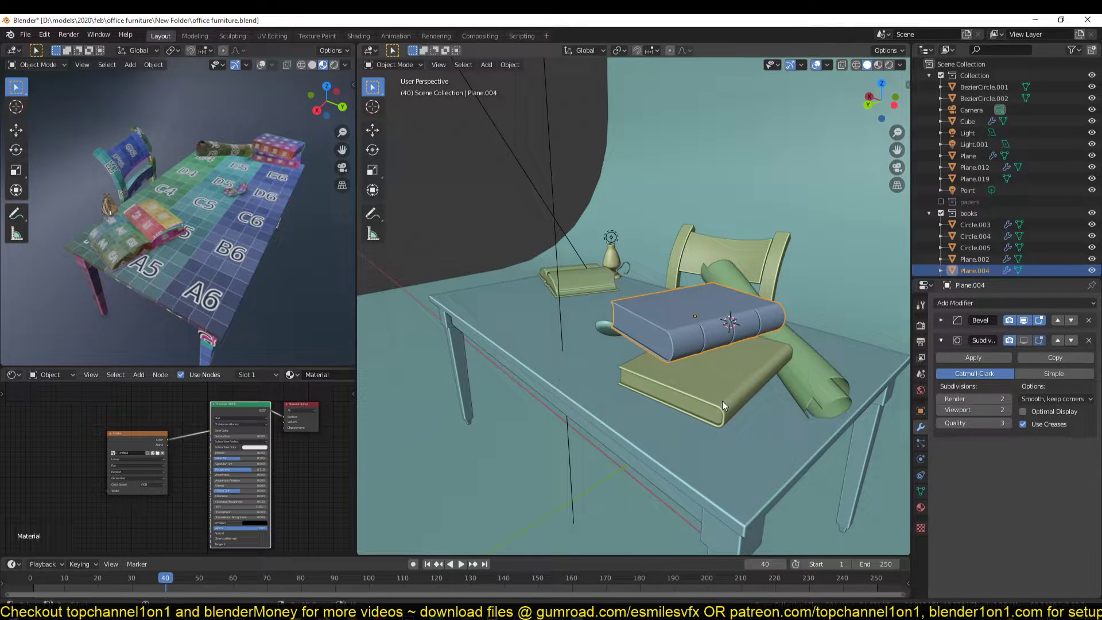
pyautogui.moveTo(703, 343); pyautogui.dragTo(752, 381, button='middle')
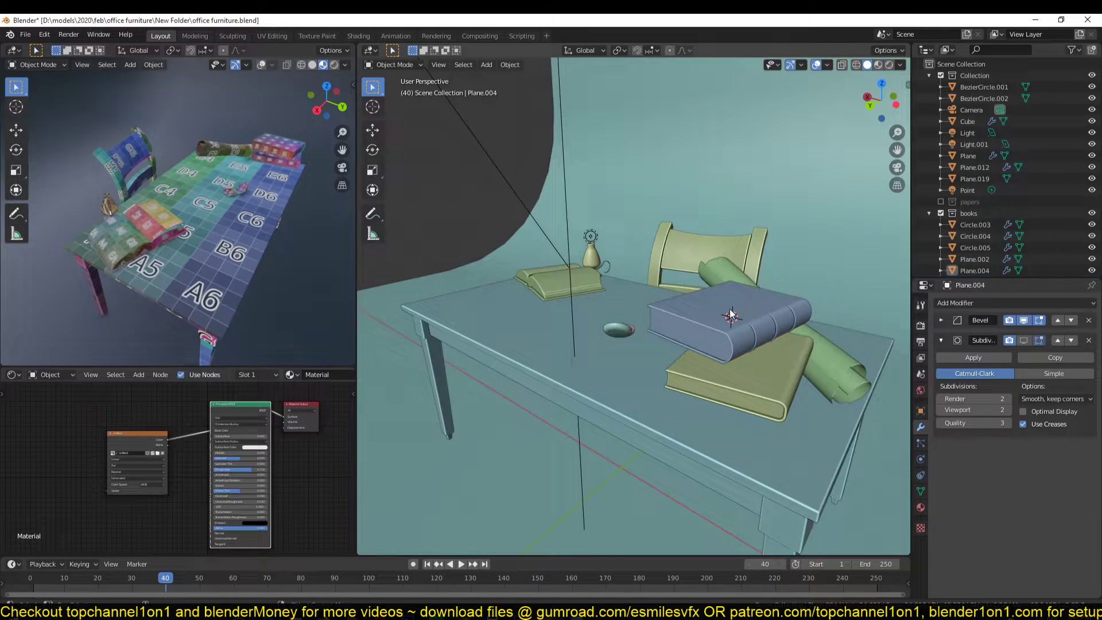
pyautogui.moveTo(759, 294); pyautogui.dragTo(580, 370)
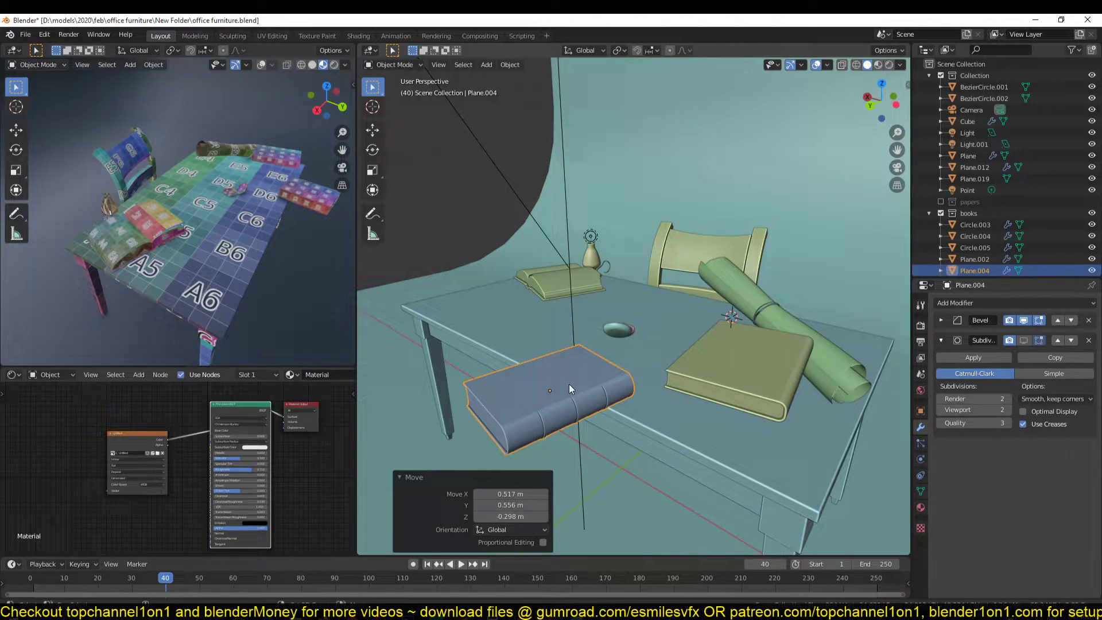
# - Stack three vertically raised duplicates of the blue book onto its pile
pyautogui.hotkey('shift', 'd')
pyautogui.press('z')
pyautogui.click(567, 333)
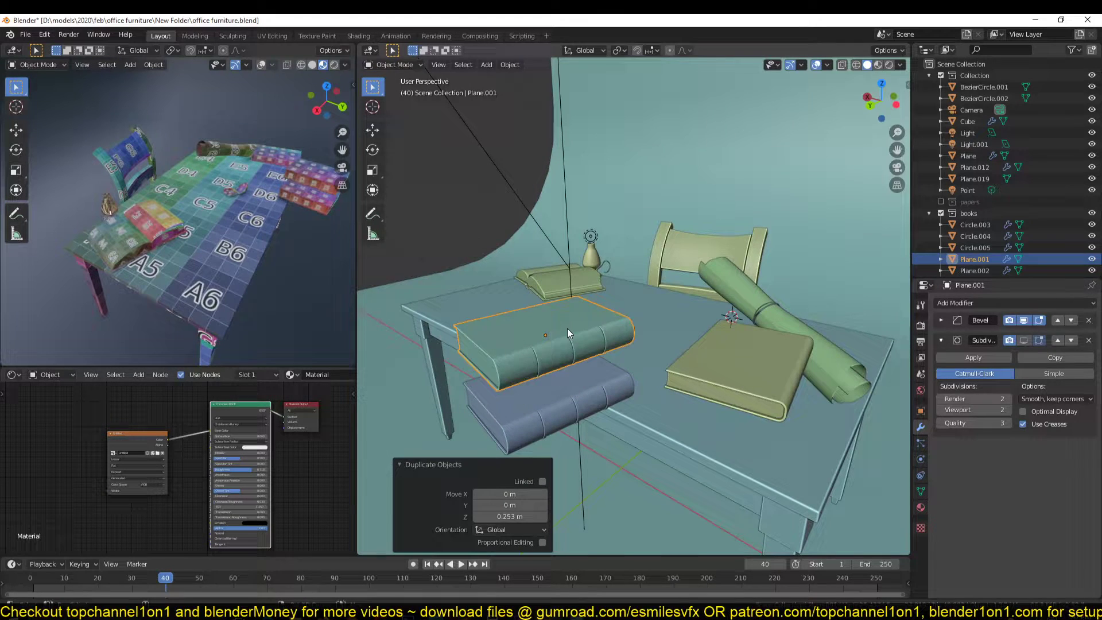
pyautogui.hotkey('shift', 'd')
pyautogui.press('z')
pyautogui.click(579, 260)
pyautogui.hotkey('shift', 'd')
pyautogui.press('z')
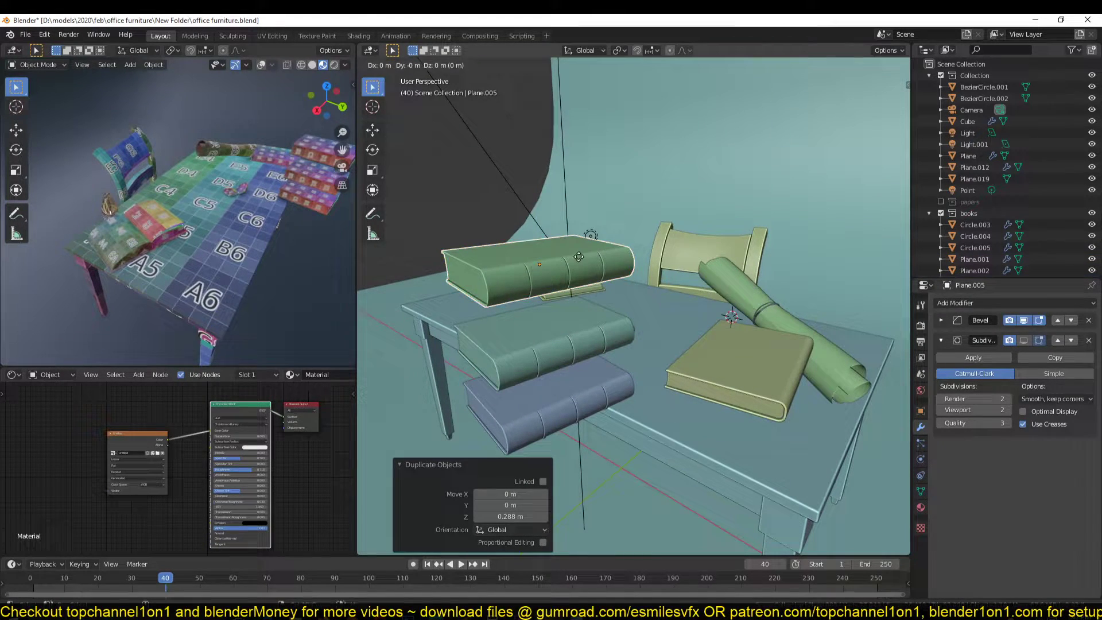
pyautogui.click(581, 197)
# - Stack three vertically raised duplicates on top of the yellow book
pyautogui.click(740, 402)
pyautogui.hotkey('shift', 'd')
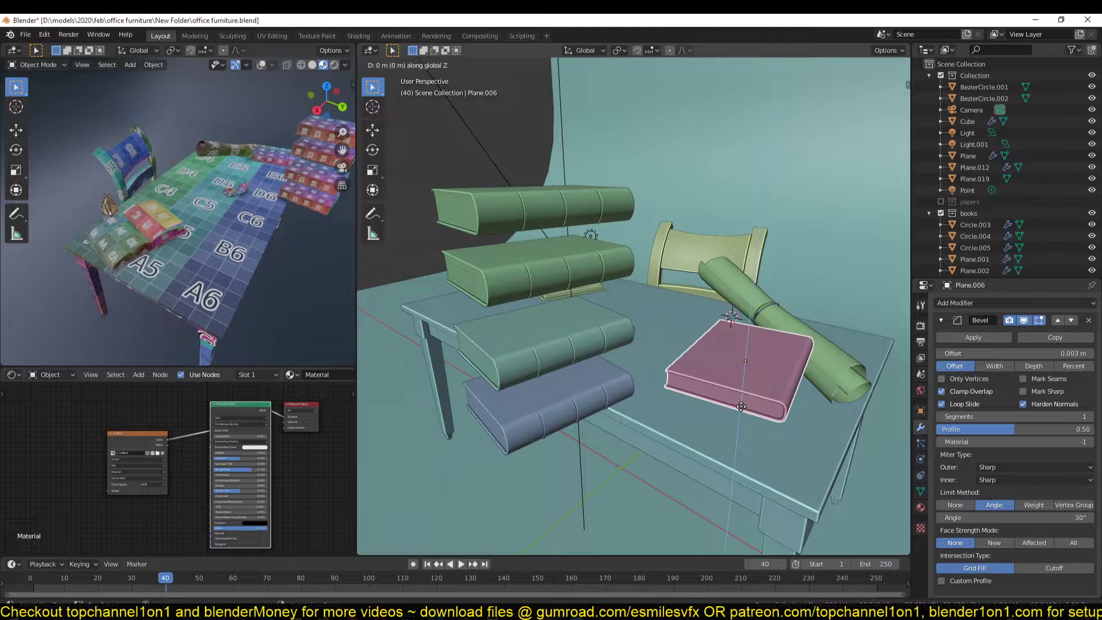
pyautogui.press('z')
pyautogui.click(746, 312)
pyautogui.hotkey('shift', 'd')
pyautogui.press('z')
pyautogui.click(750, 297)
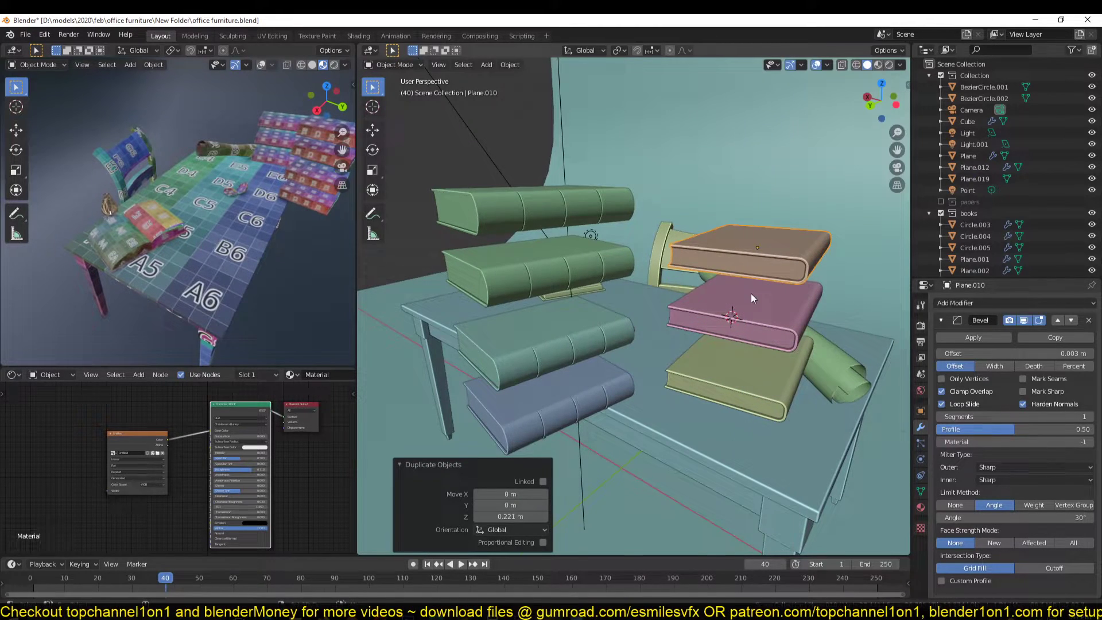
pyautogui.hotkey('shift', 'd')
pyautogui.press('z')
pyautogui.click(752, 240)
pyautogui.moveTo(752, 240); pyautogui.dragTo(755, 320, button='middle')
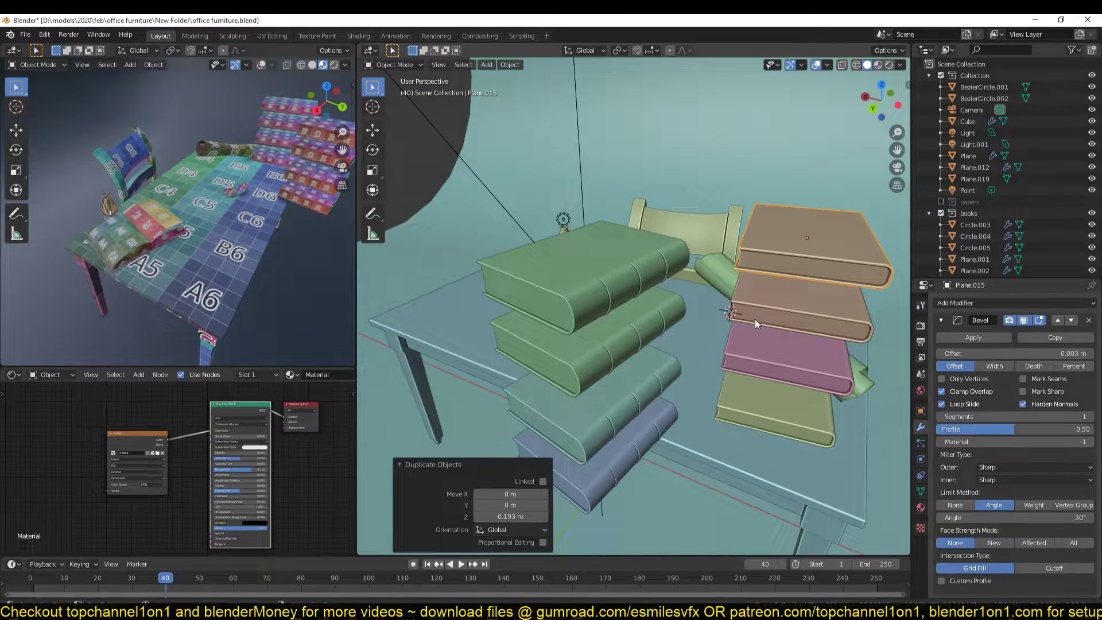
# - Duplicate the open book and place a copy further left on the table
pyautogui.moveTo(750, 363); pyautogui.dragTo(777, 393, button='middle')
pyautogui.click(685, 330)
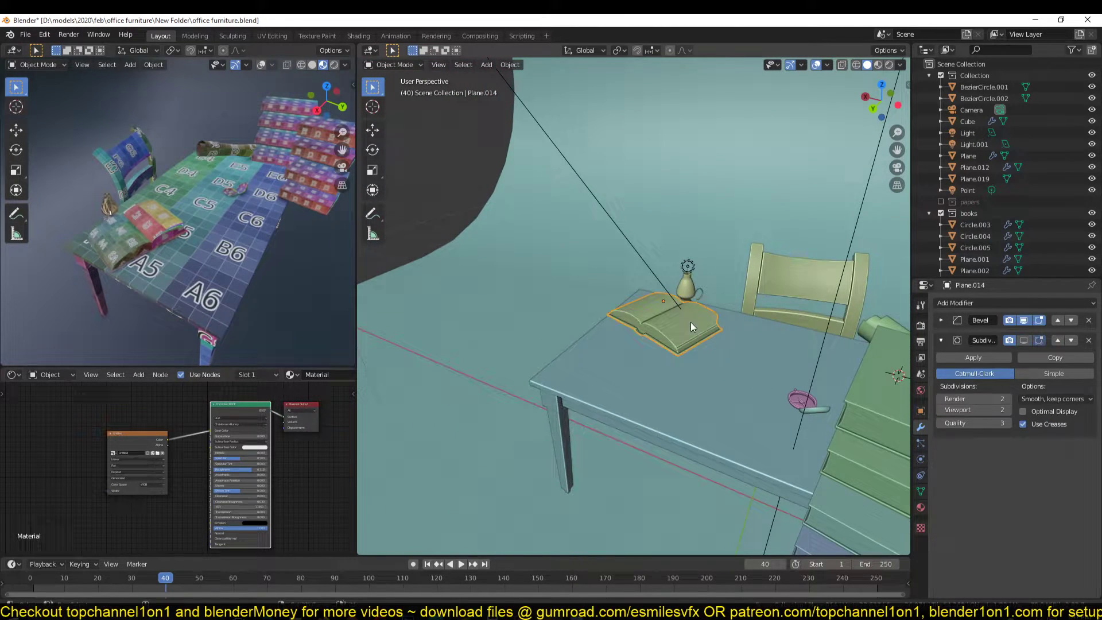
pyautogui.hotkey('shift', 'd')
pyautogui.rightClick(695, 329)
pyautogui.hotkey('shift', 'd')
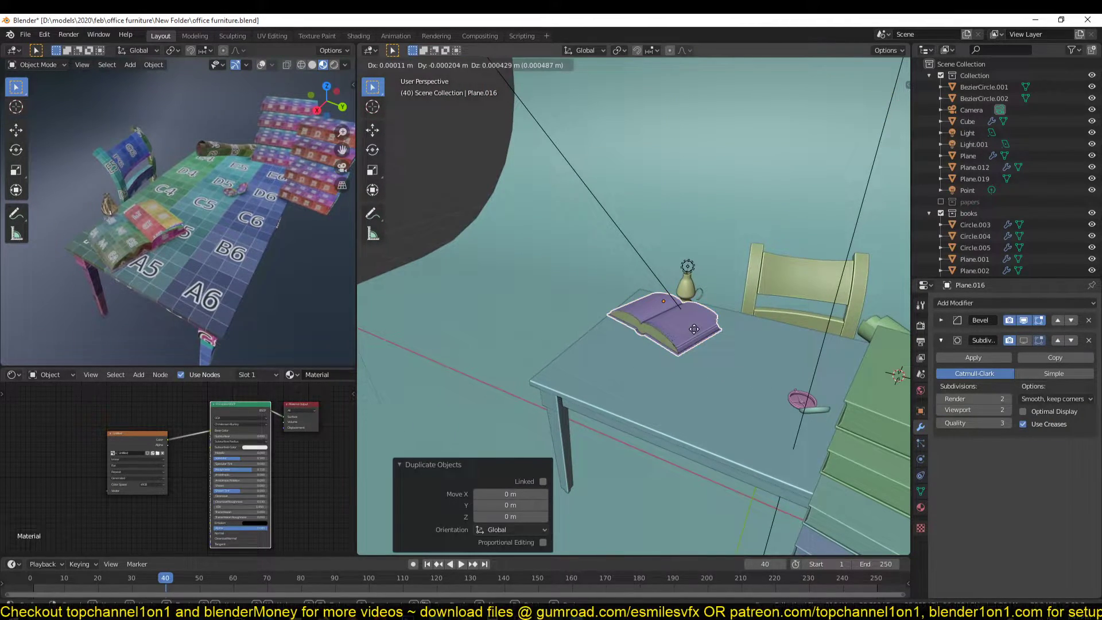
pyautogui.click(584, 370)
pyautogui.moveTo(584, 370); pyautogui.dragTo(689, 363, button='middle')
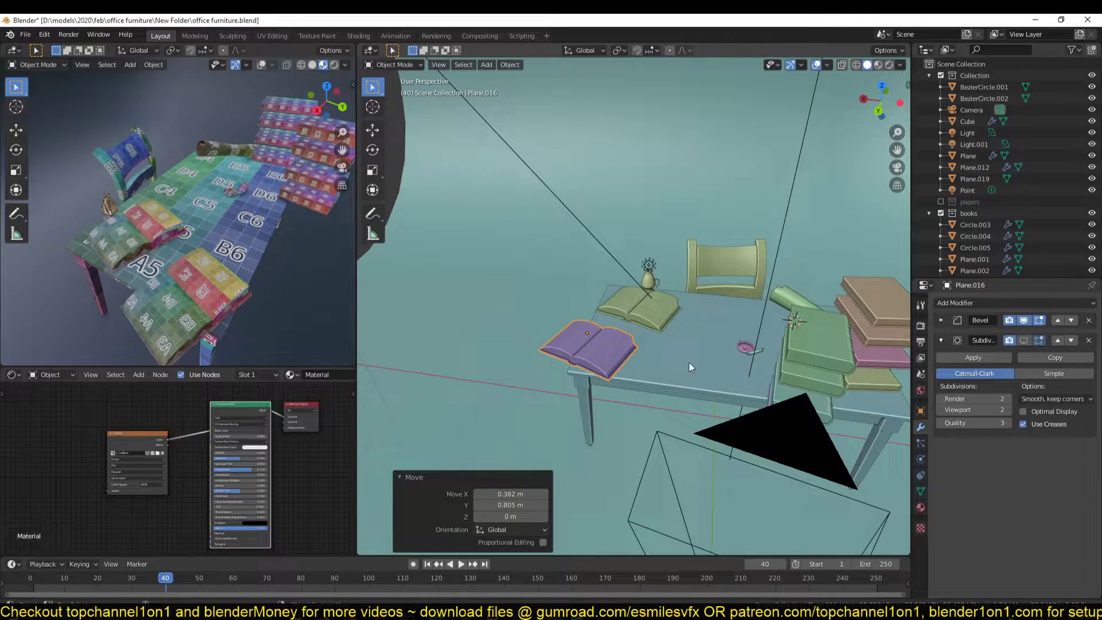
# - Place a level copy below the purple open book, then select it and three left-stack books
pyautogui.click(665, 317)
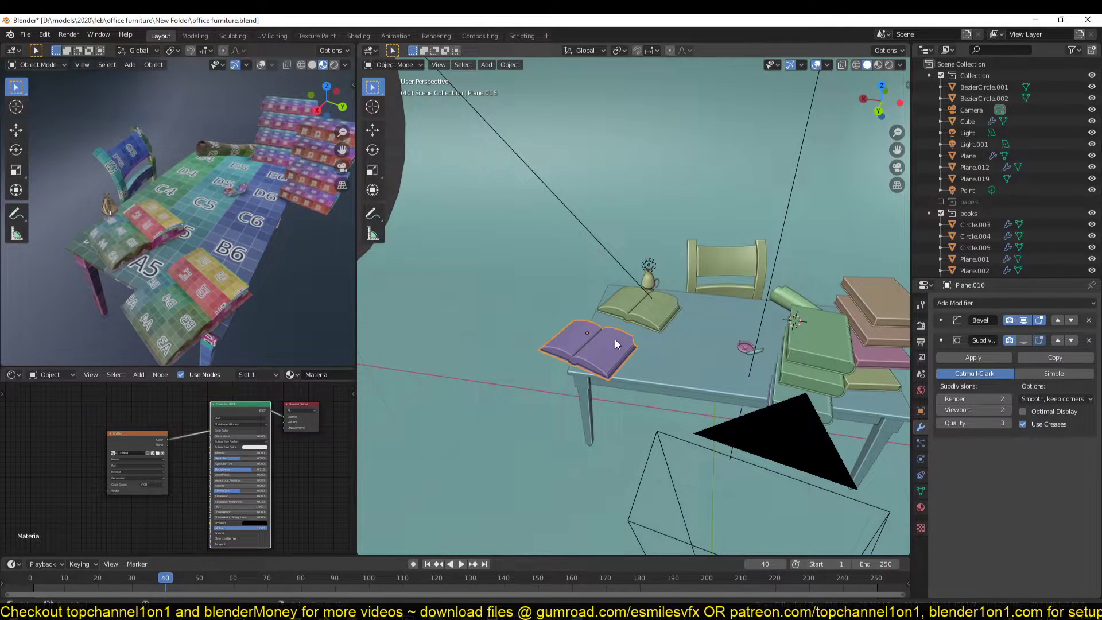
pyautogui.hotkey('shift', 'd')
pyautogui.hotkey('shift', 'z')
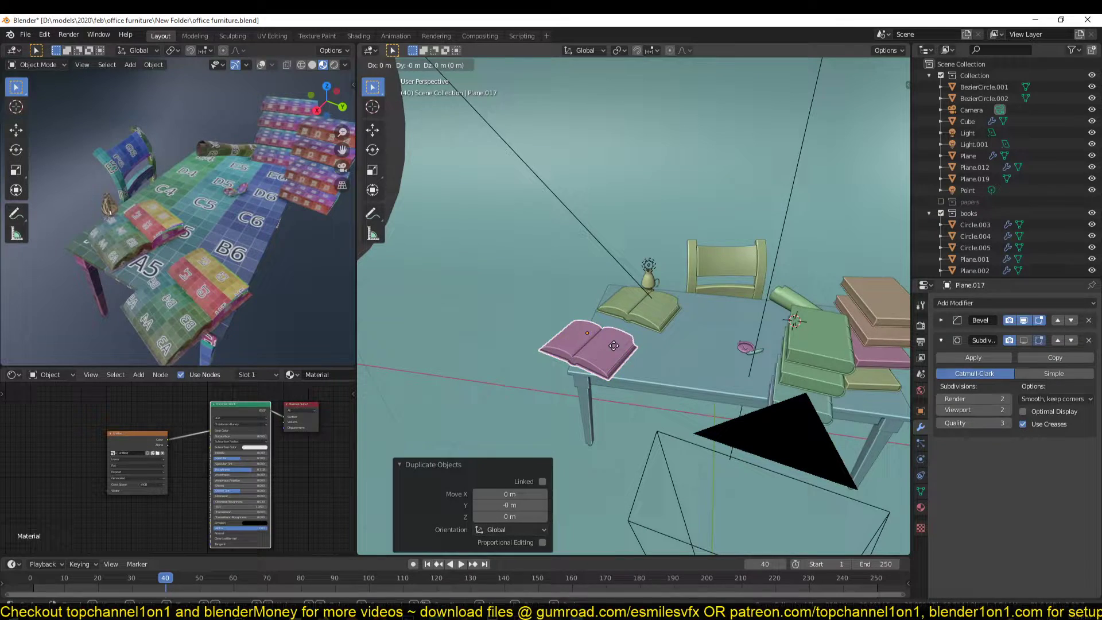
pyautogui.click(697, 440)
pyautogui.keyDown('shift'); pyautogui.click(608, 357); pyautogui.keyUp('shift')
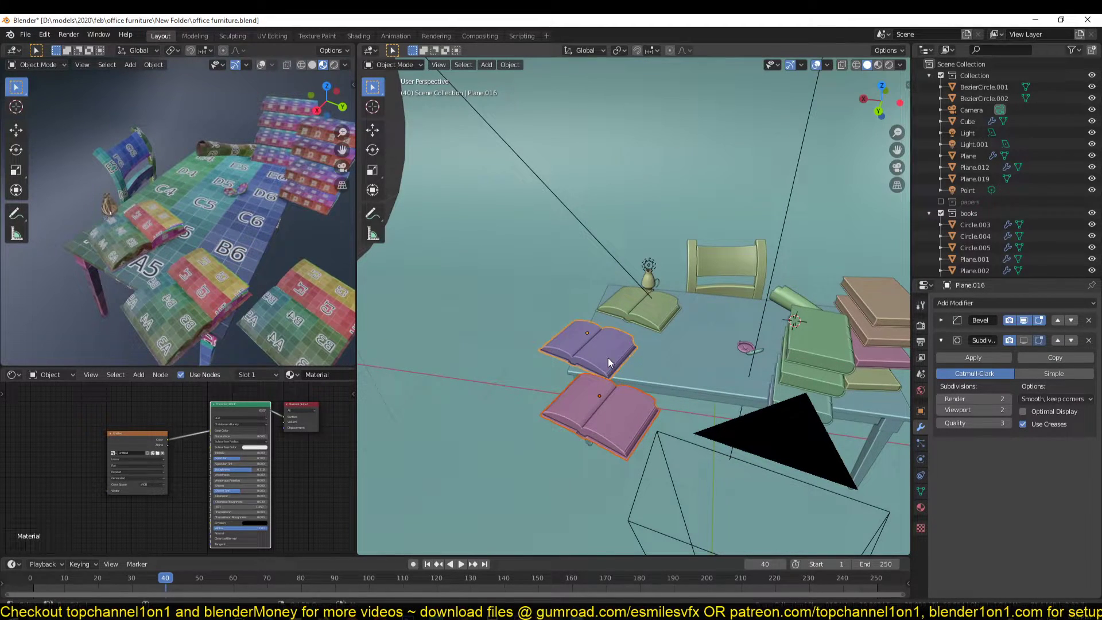
pyautogui.moveTo(716, 332); pyautogui.dragTo(616, 319, button='middle')
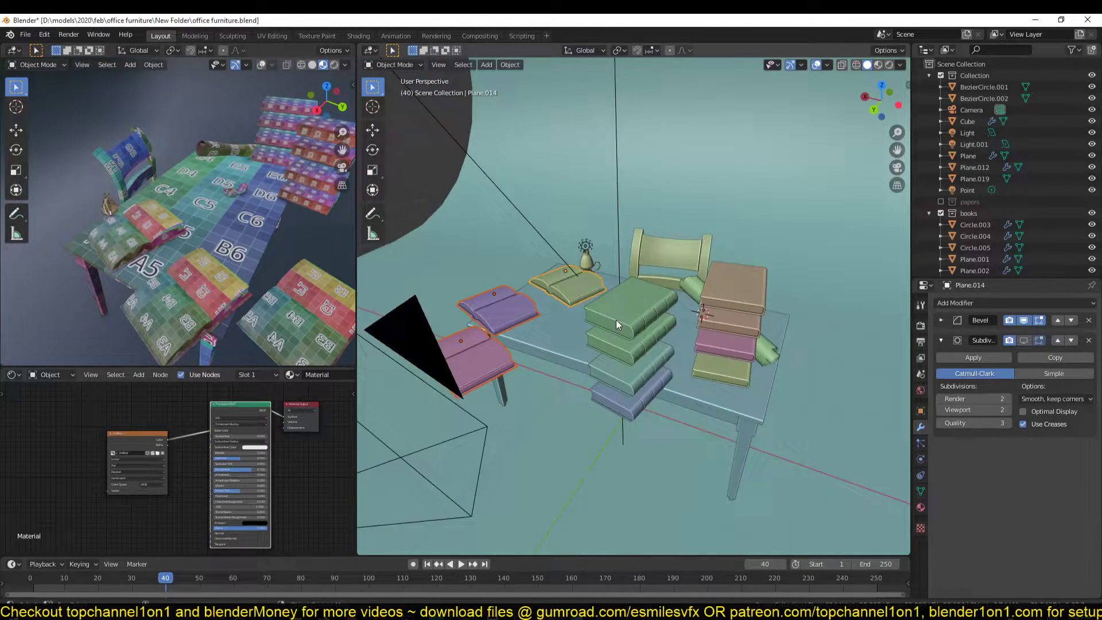
pyautogui.keyDown('shift'); pyautogui.click(636, 339); pyautogui.keyUp('shift')
pyautogui.keyDown('shift'); pyautogui.click(636, 380); pyautogui.keyUp('shift')
pyautogui.keyDown('shift'); pyautogui.click(640, 402); pyautogui.keyUp('shift')
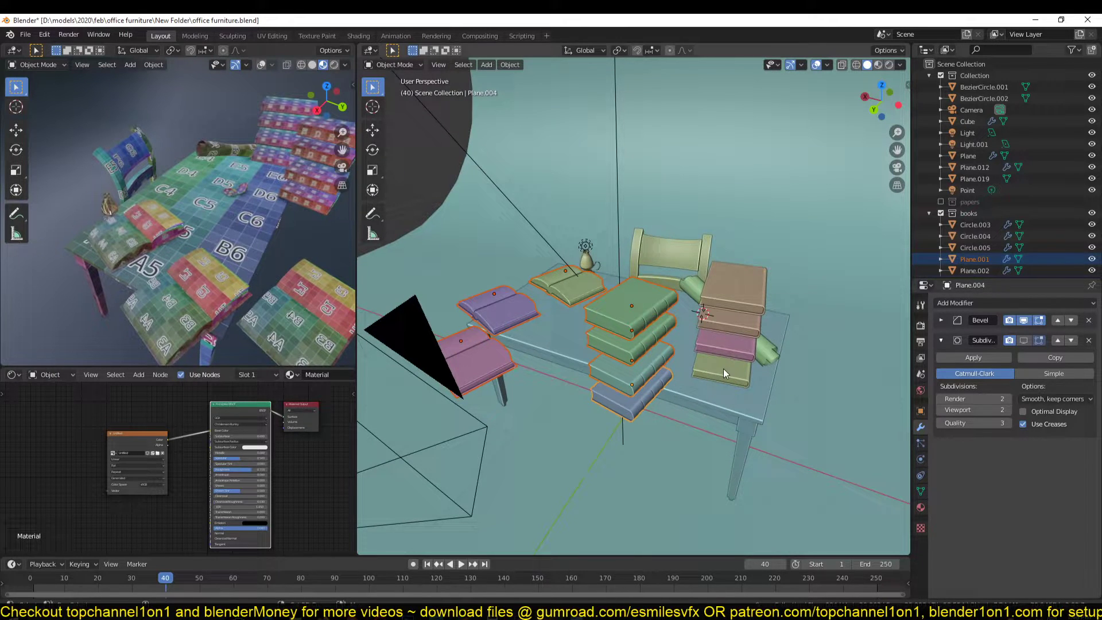
# - Re-show the books collection, select all its objects and enter Edit Mode
pyautogui.click(941, 213)
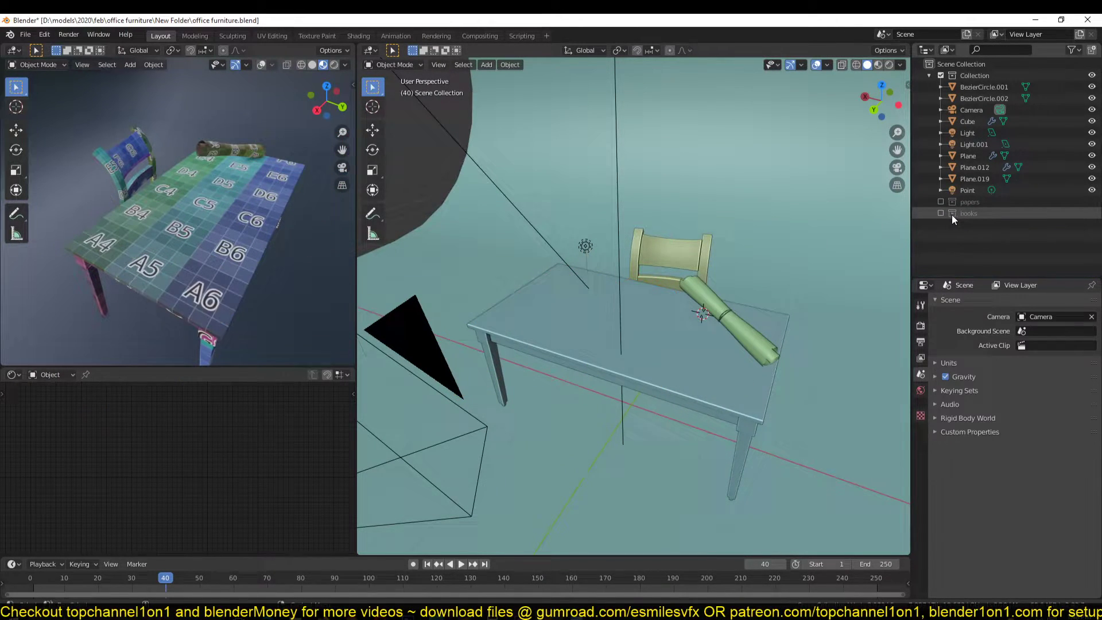
pyautogui.click(941, 213)
pyautogui.click(738, 291)
pyautogui.hotkey('shift', 'g')
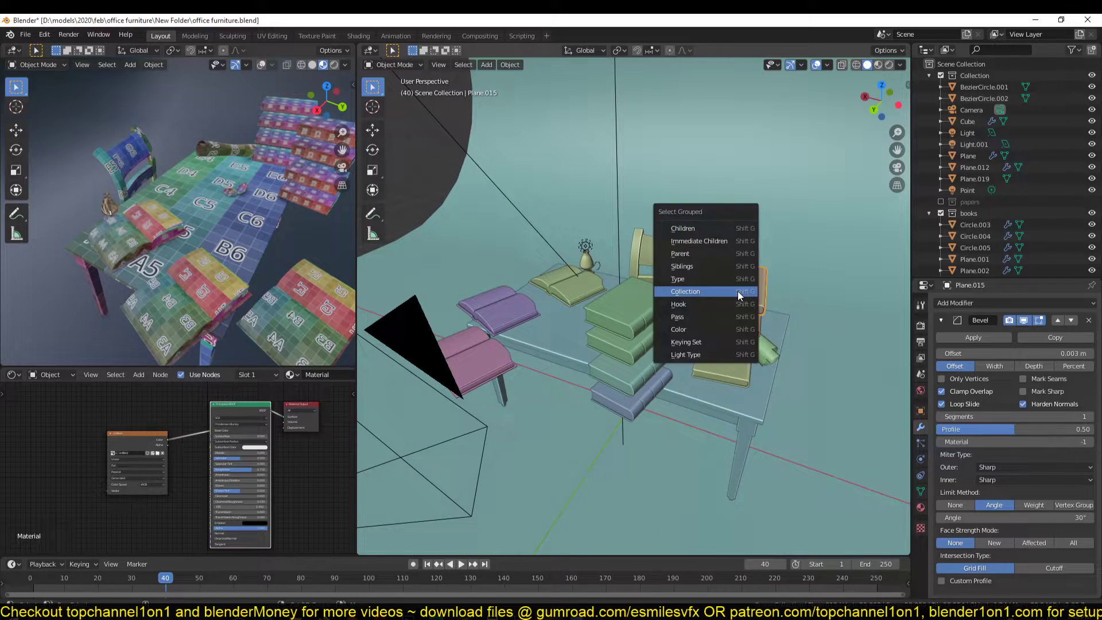
pyautogui.click(738, 291)
pyautogui.press('Tab')
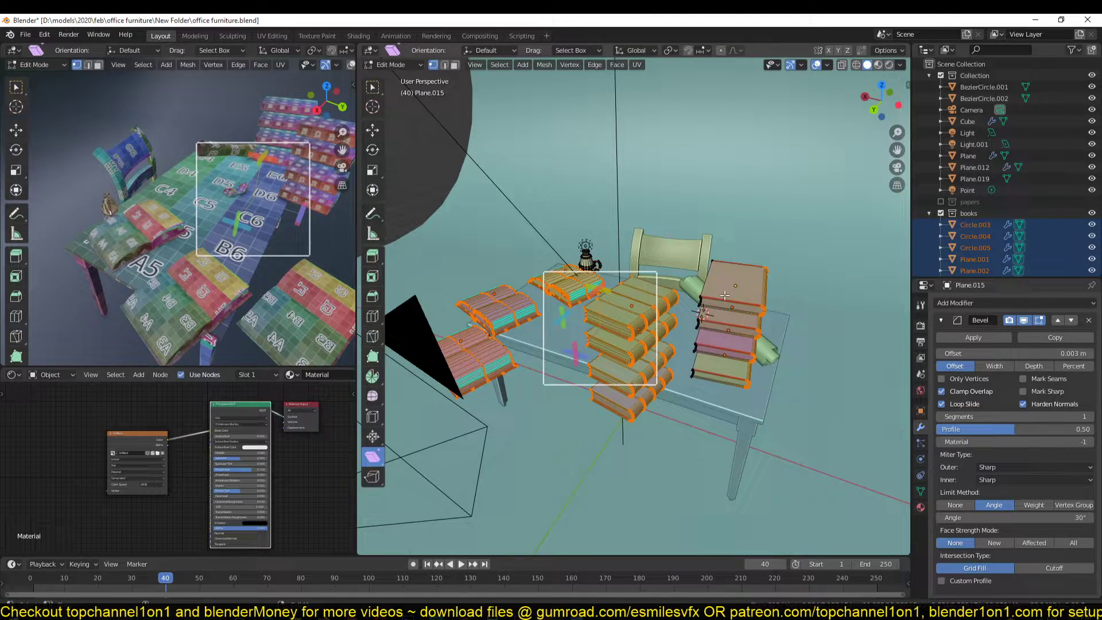
# - Pack all the books' UV islands together in the UV Editing workspace
pyautogui.click(273, 36)
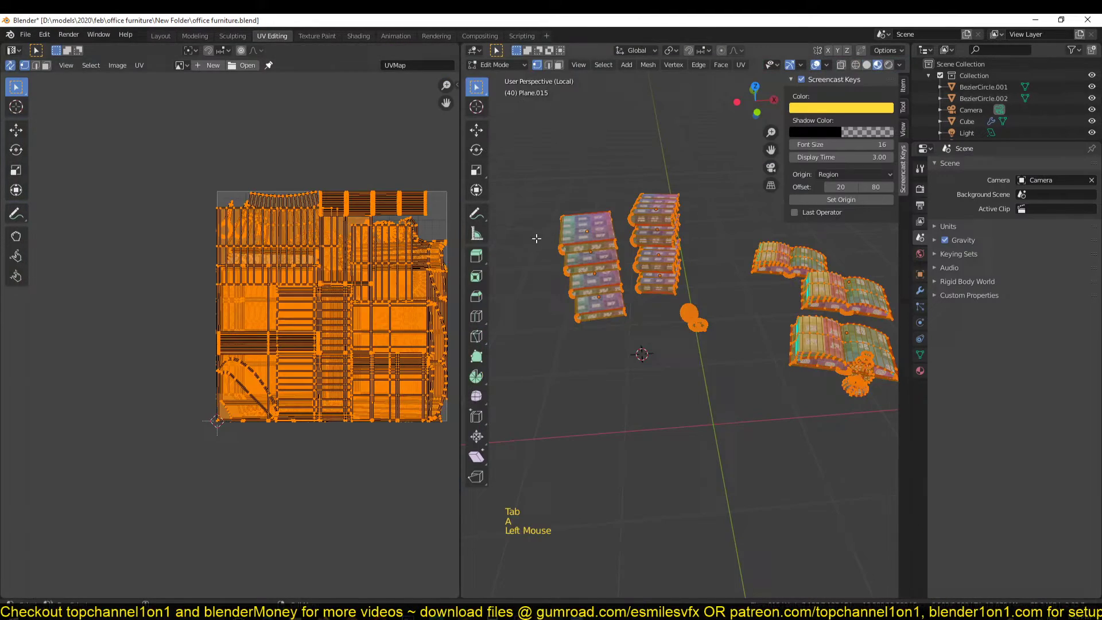
pyautogui.click(141, 64)
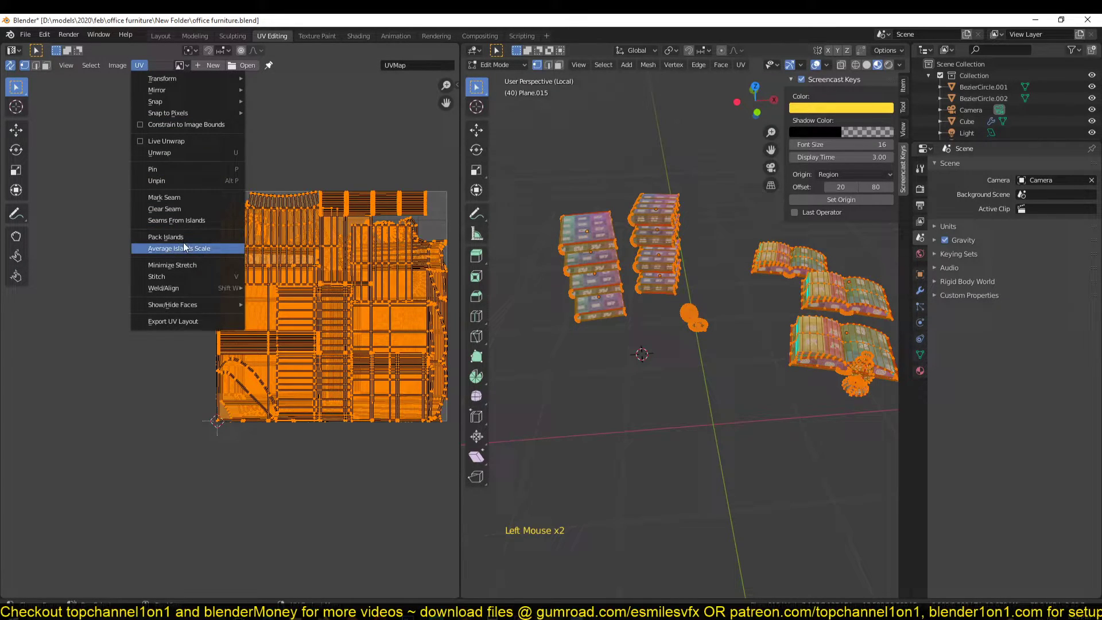
pyautogui.click(184, 237)
pyautogui.scroll(4, 287, 321)
pyautogui.moveTo(425, 344); pyautogui.dragTo(342, 345, button='middle')
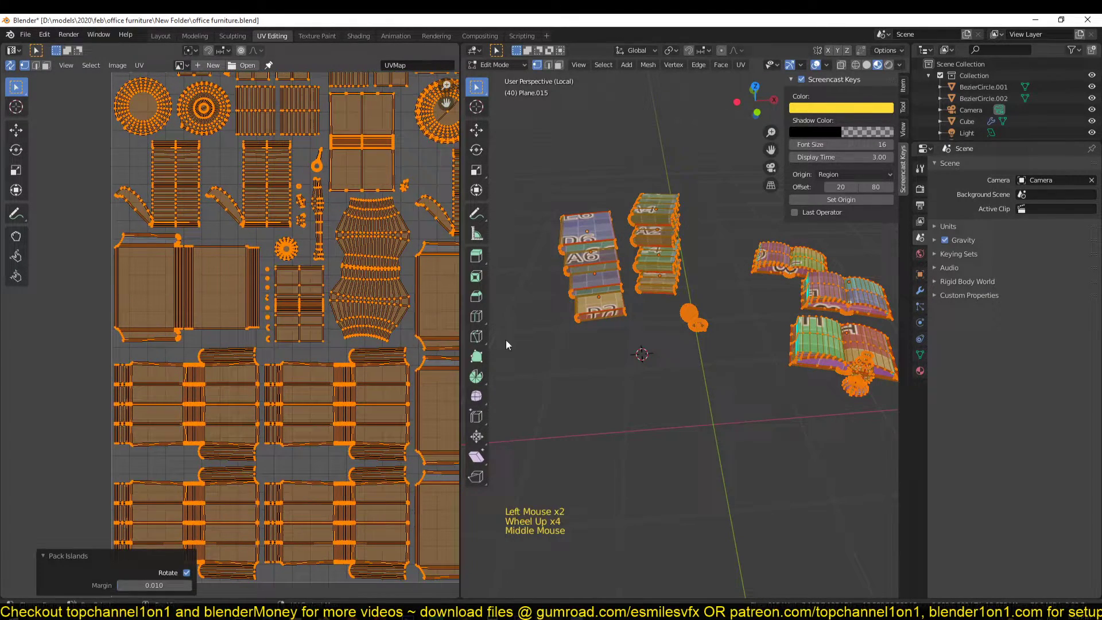
pyautogui.scroll(3, 355, 312)
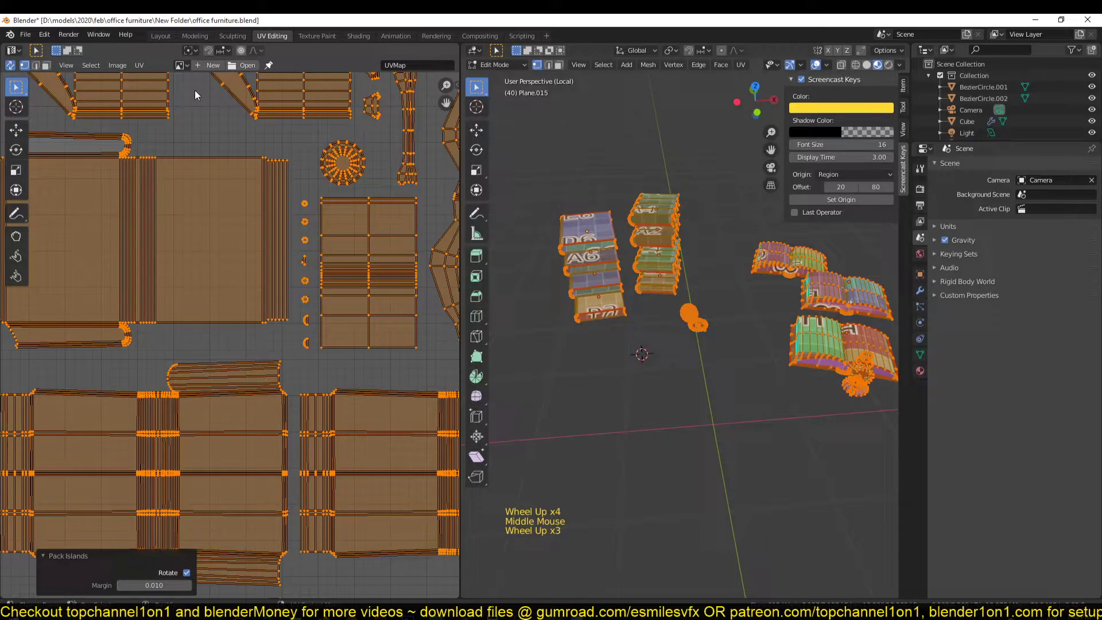
# - Set the island packing margin to 0.001 and return to Object Mode
pyautogui.click(158, 587)
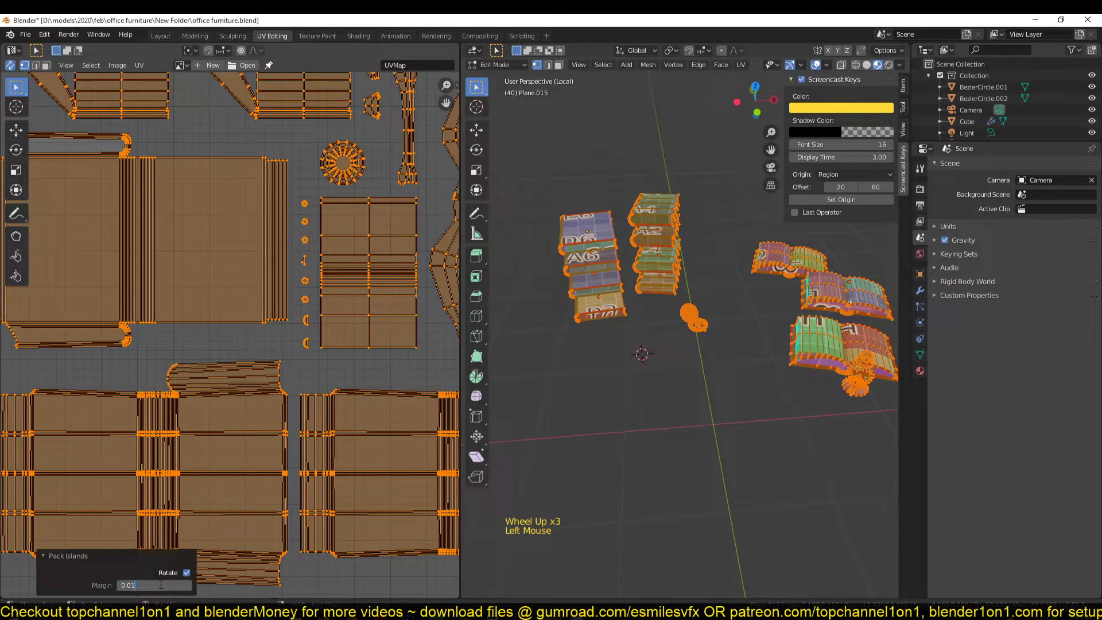
pyautogui.press('Return')
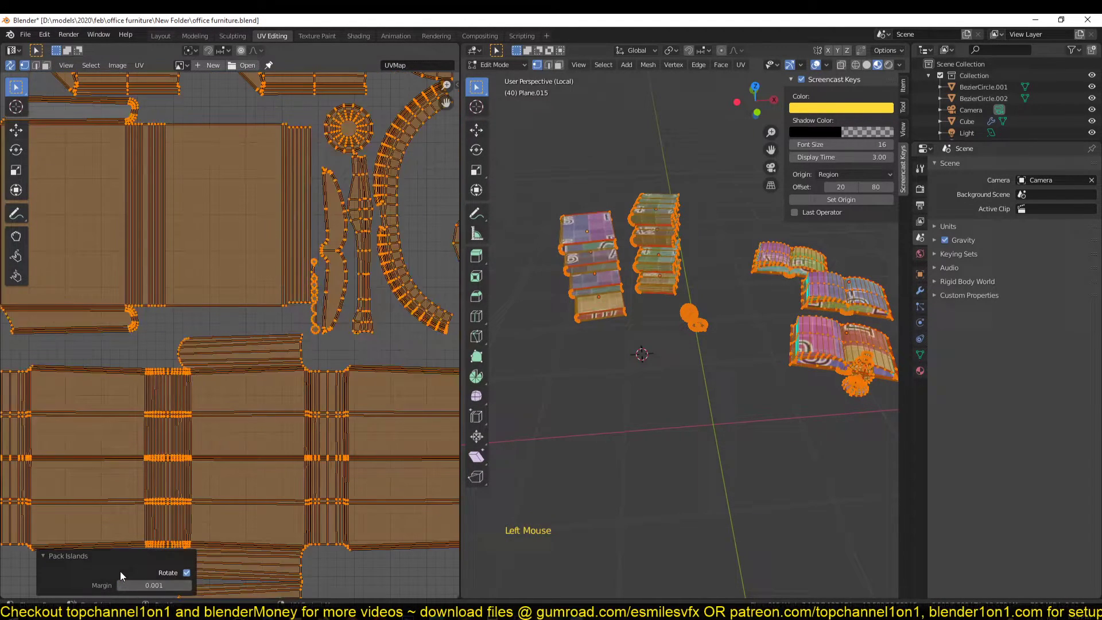
pyautogui.press('Tab')
pyautogui.press('Tab')
pyautogui.scroll(-5, 243, 271)
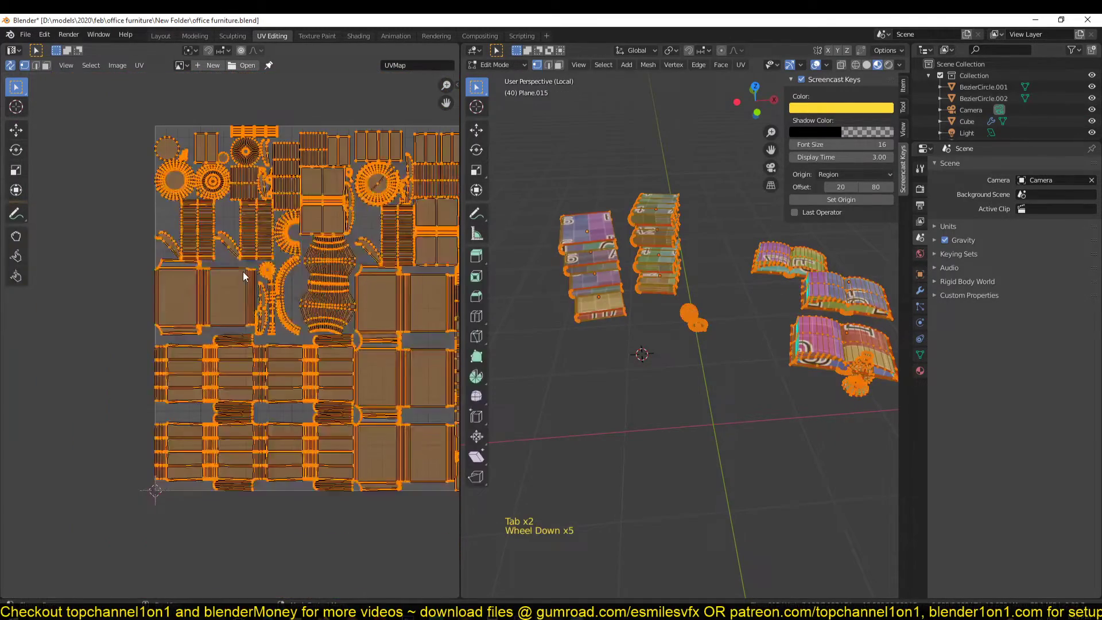
pyautogui.scroll(7, 277, 385)
pyautogui.moveTo(276, 385); pyautogui.dragTo(292, 305, button='middle')
pyautogui.scroll(-6, 301, 298)
pyautogui.scroll(-1, 236, 432)
pyautogui.scroll(7, 567, 348)
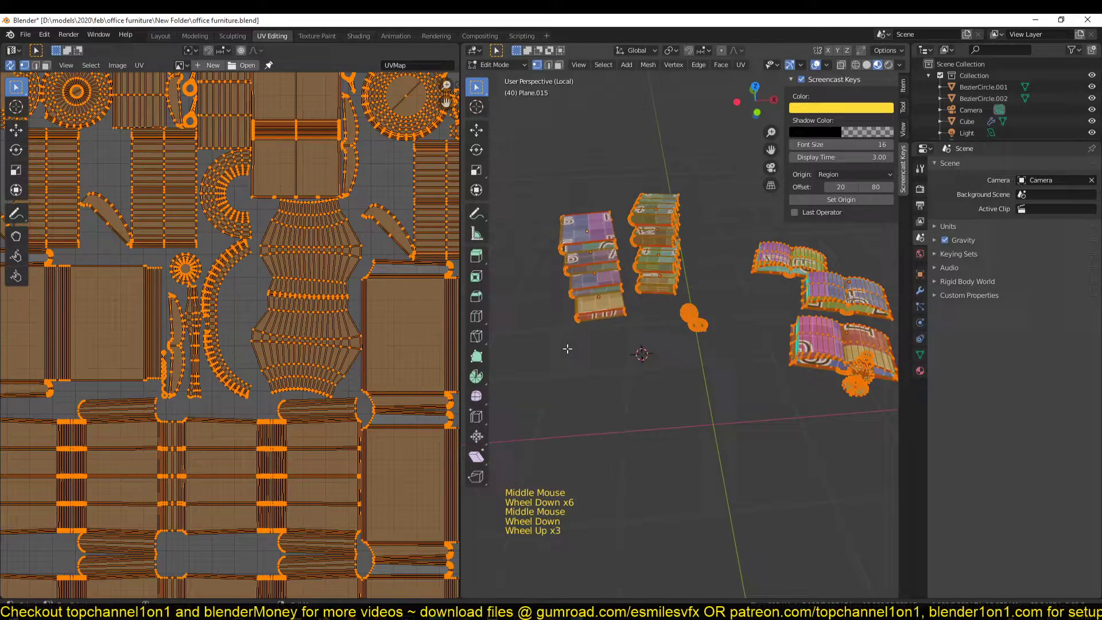
pyautogui.press('Tab')
# - Inspect the UVs of Circle.003 and Circle.004 one at a time in Edit Mode
pyautogui.click(710, 317)
pyautogui.press('Tab')
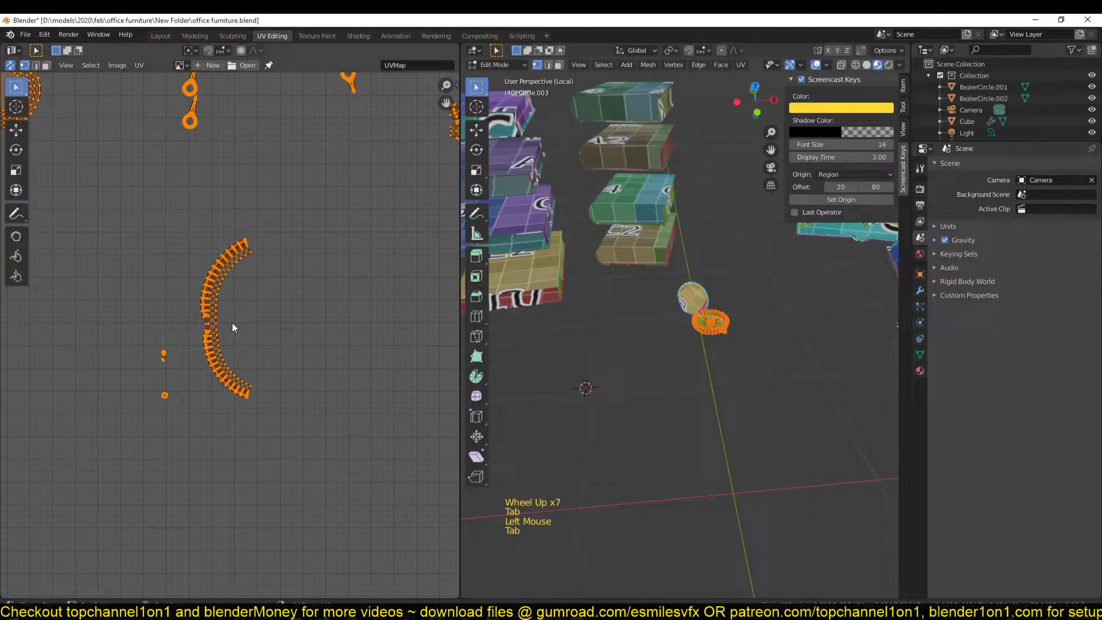
pyautogui.scroll(-4, 231, 323)
pyautogui.press('Tab')
pyautogui.click(692, 308)
pyautogui.press('Tab')
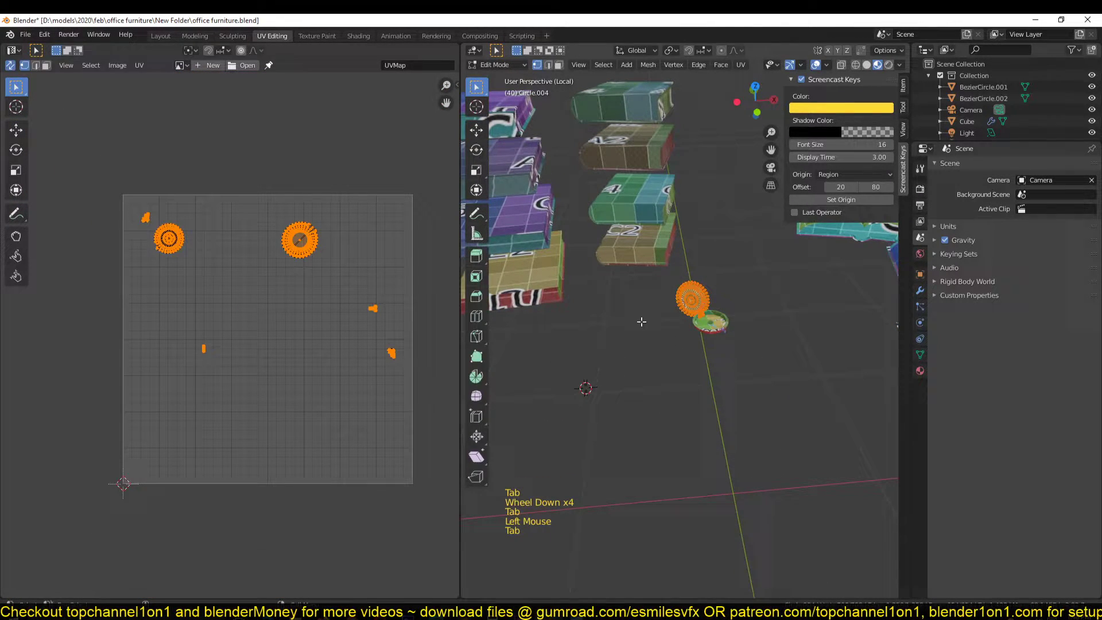
pyautogui.scroll(4, 261, 300)
pyautogui.scroll(-3, 416, 133)
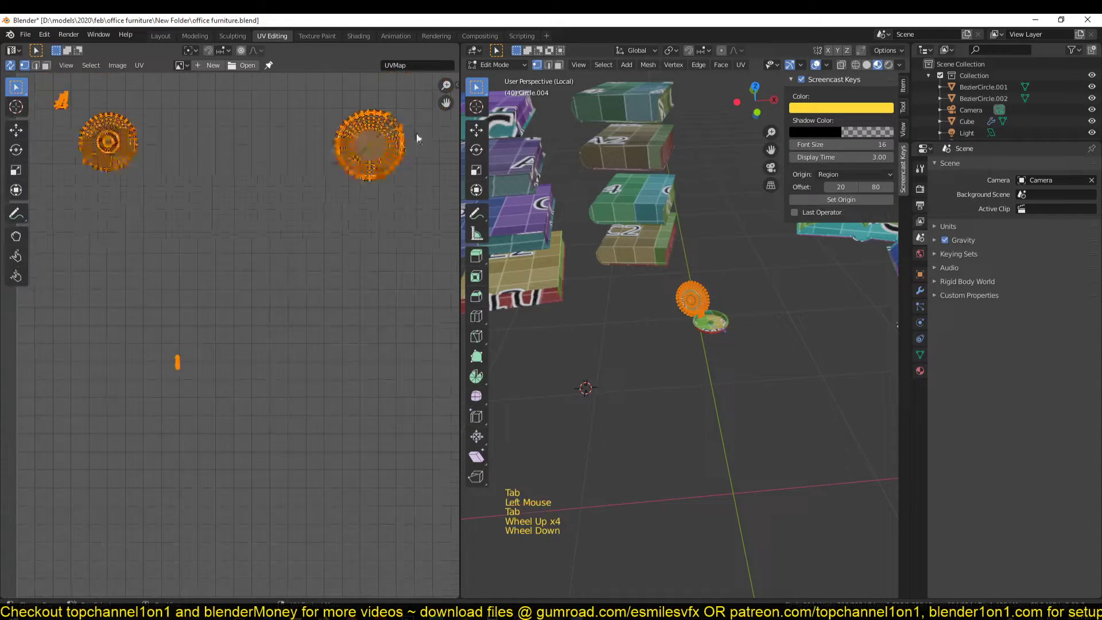
pyautogui.press('Tab')
pyautogui.scroll(-3, 637, 345)
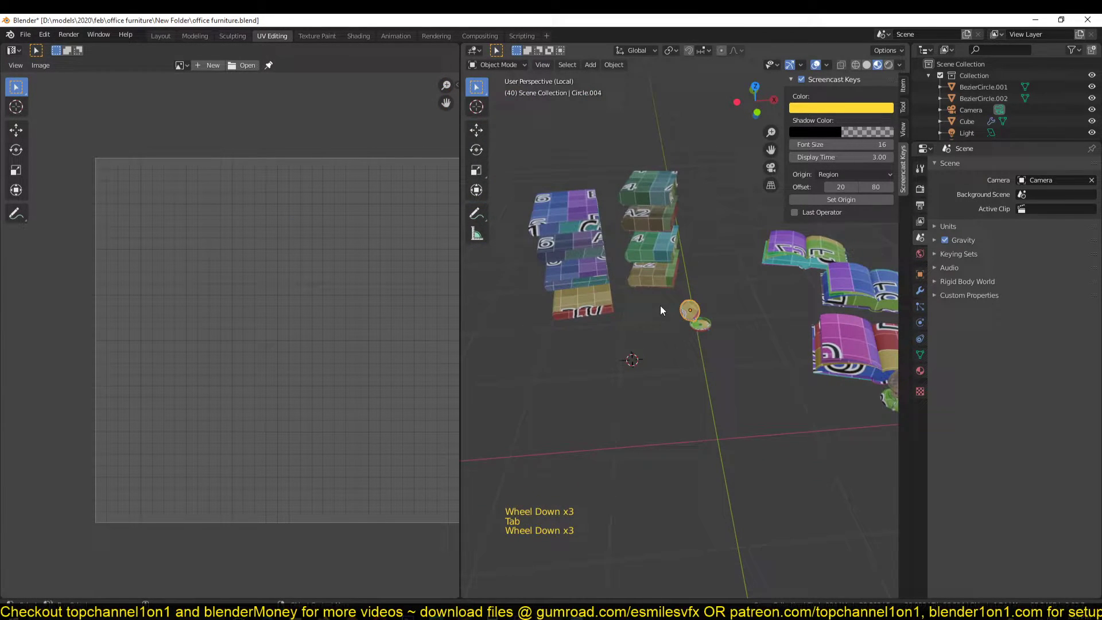
# - Select both compass circles together and show their UVs in Edit Mode
pyautogui.moveTo(668, 304); pyautogui.dragTo(797, 371)
pyautogui.press('Tab')
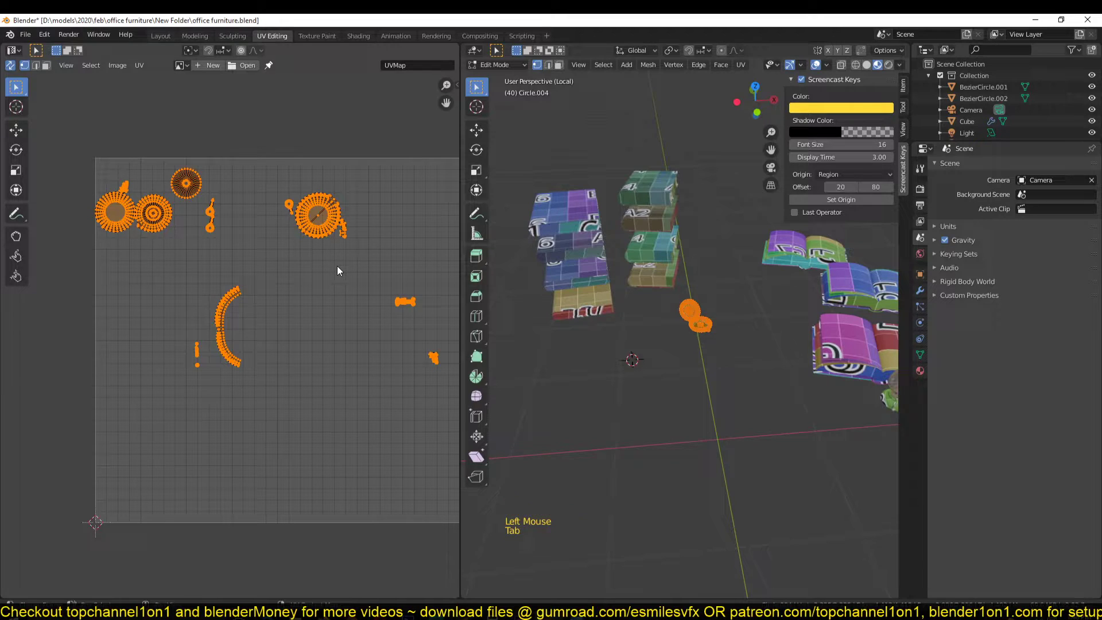
pyautogui.scroll(4, 721, 320)
pyautogui.press('KP_Decimal')
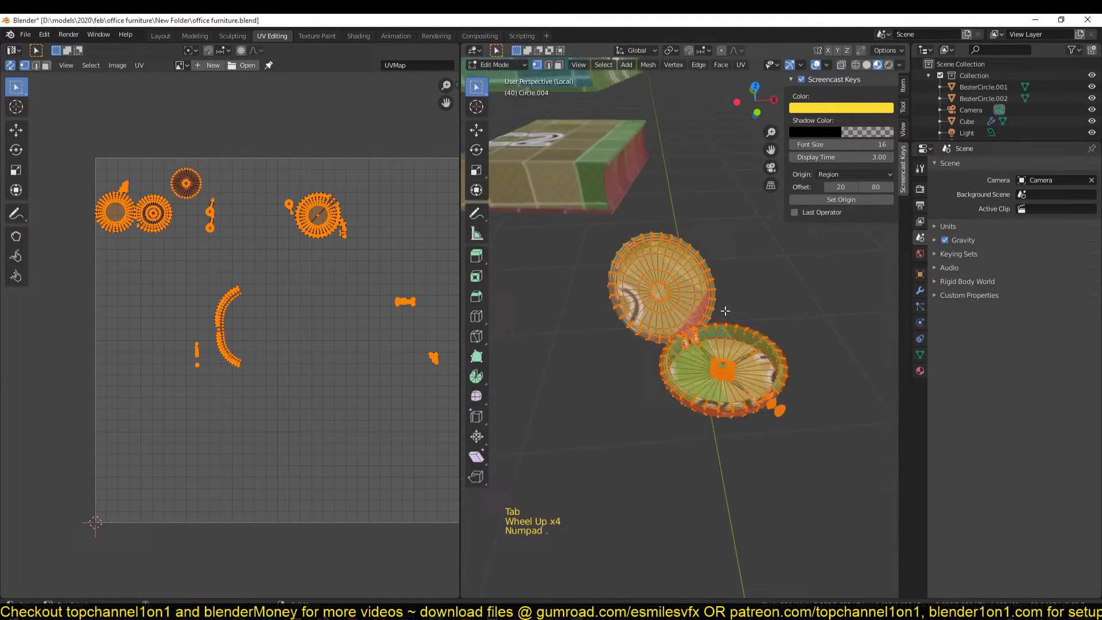
pyautogui.scroll(3, 725, 311)
pyautogui.scroll(-1, 650, 252)
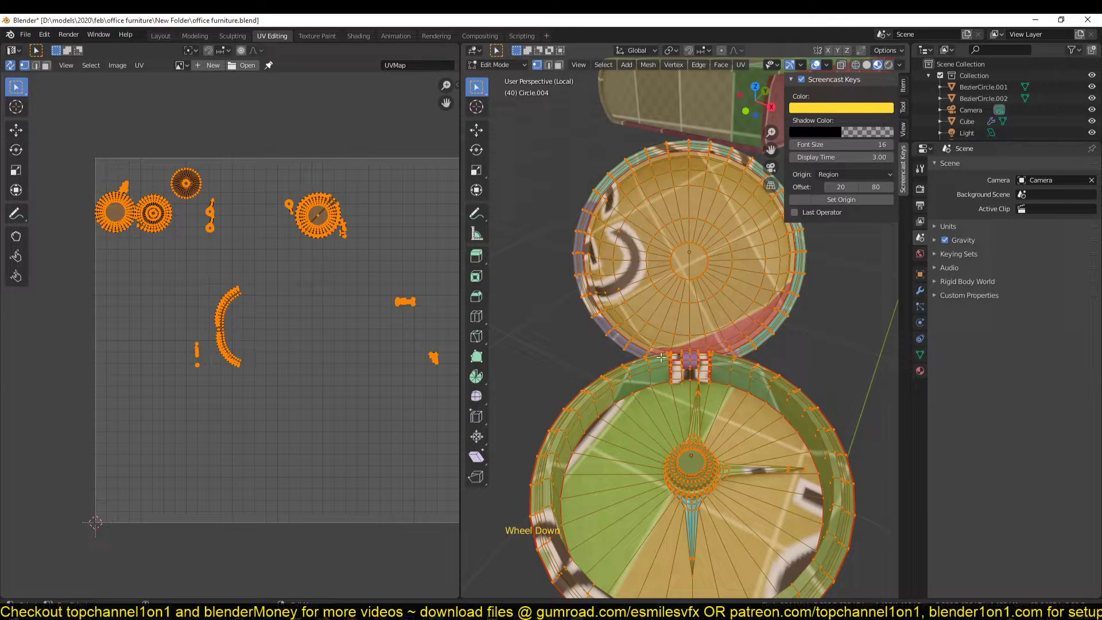
# - Set the pivot to Individual Origins, scale the compass islands about 2x, and return to Object Mode
pyautogui.press('s')
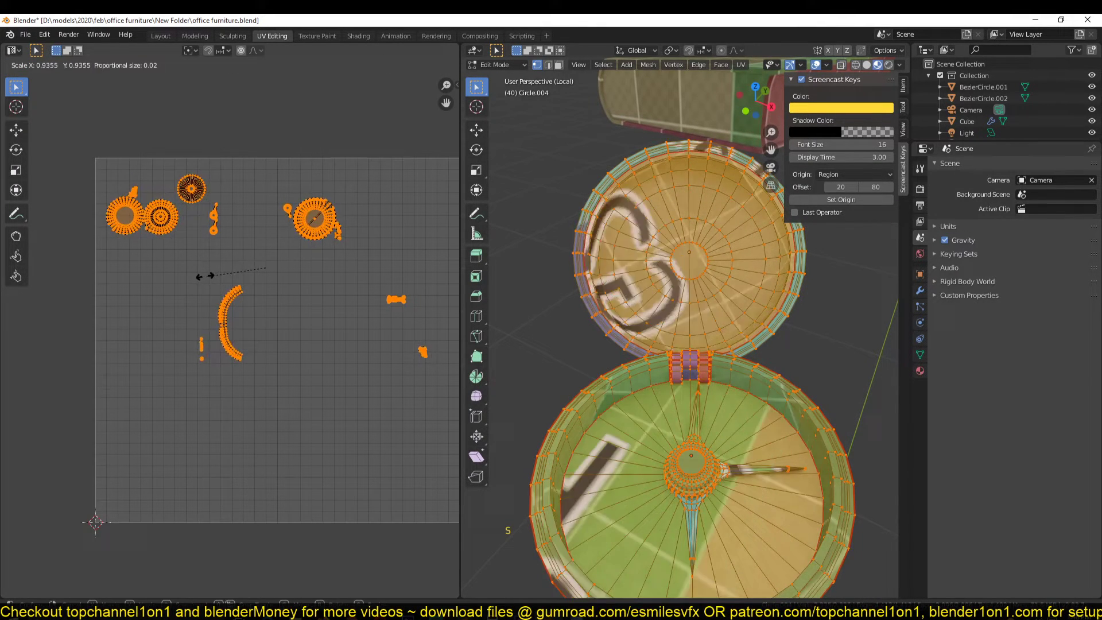
pyautogui.rightClick(199, 275)
pyautogui.press('.')
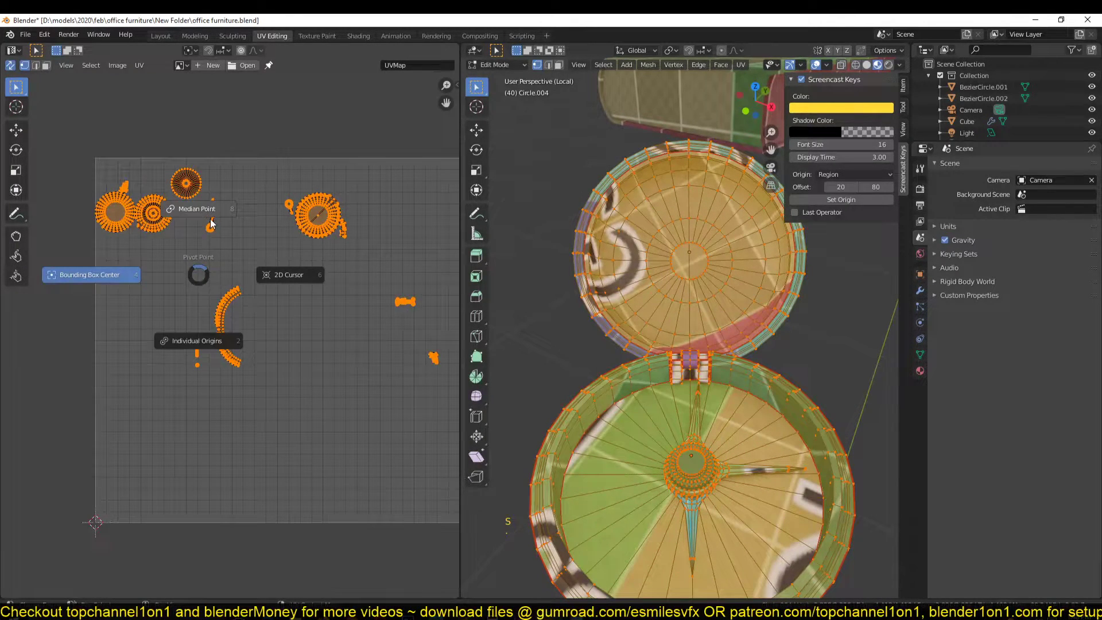
pyautogui.click(201, 340)
pyautogui.press('s')
pyautogui.rightClick(299, 409)
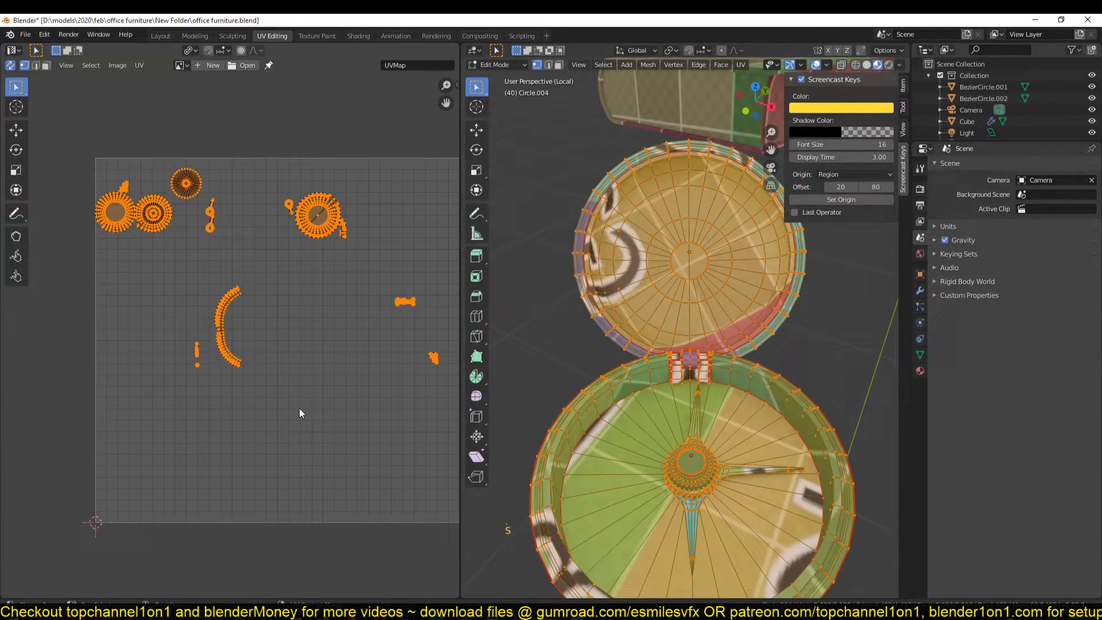
pyautogui.press('s')
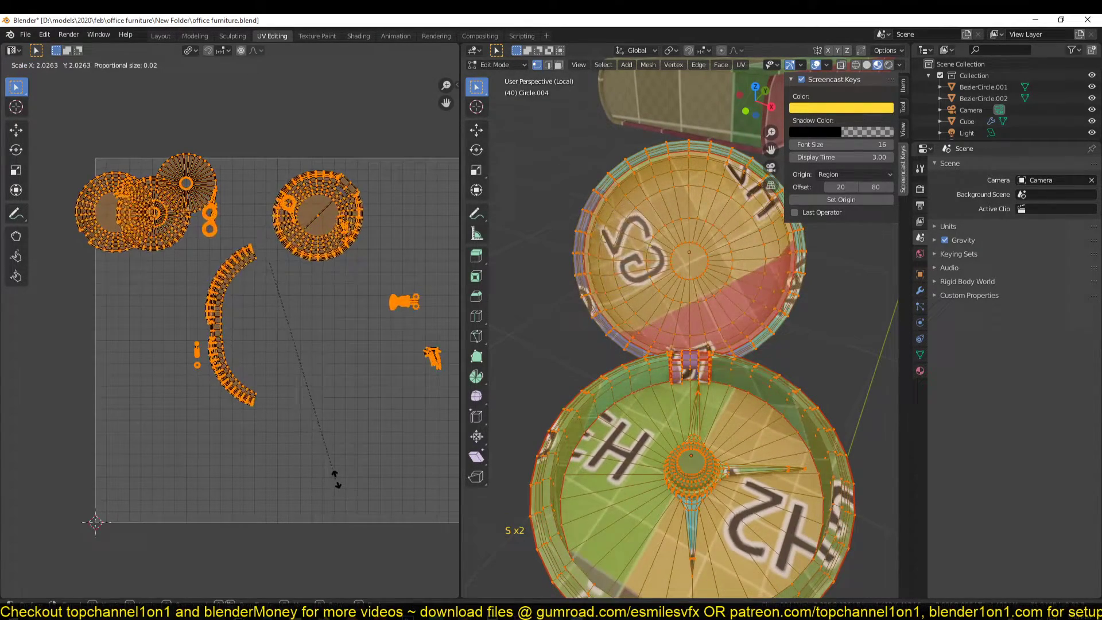
pyautogui.click(339, 484)
pyautogui.scroll(-5, 609, 352)
pyautogui.press('Tab')
# - Select a book, then select every object in the books collection
pyautogui.scroll(-5, 643, 377)
pyautogui.scroll(-9, 643, 378)
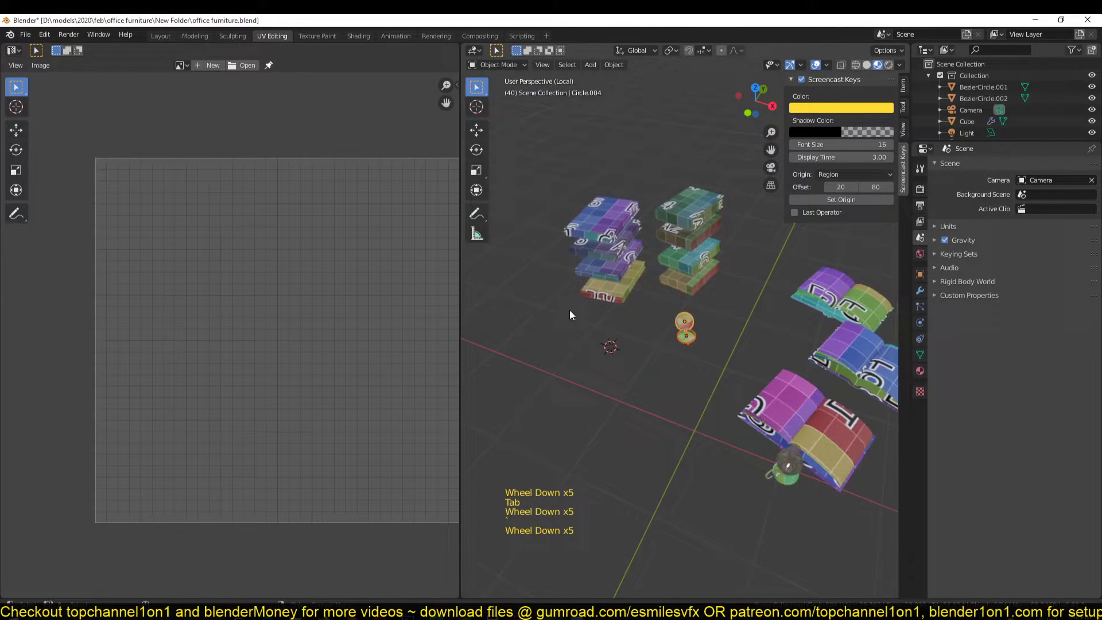
pyautogui.press('b')
pyautogui.moveTo(593, 238); pyautogui.dragTo(739, 414)
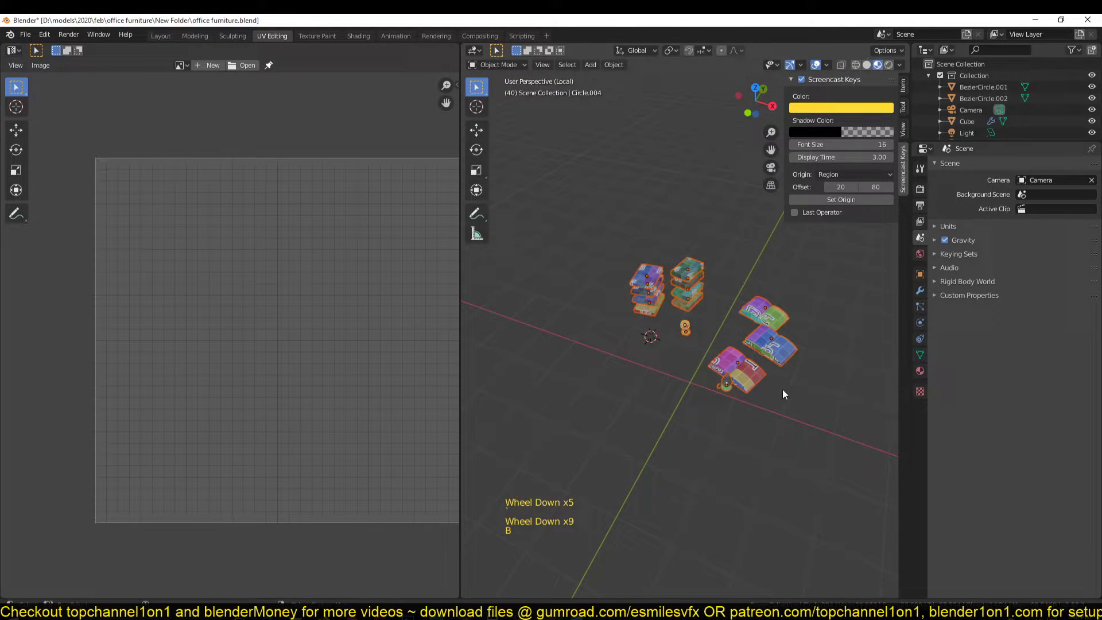
pyautogui.moveTo(1002, 144); pyautogui.dragTo(1003, 305)
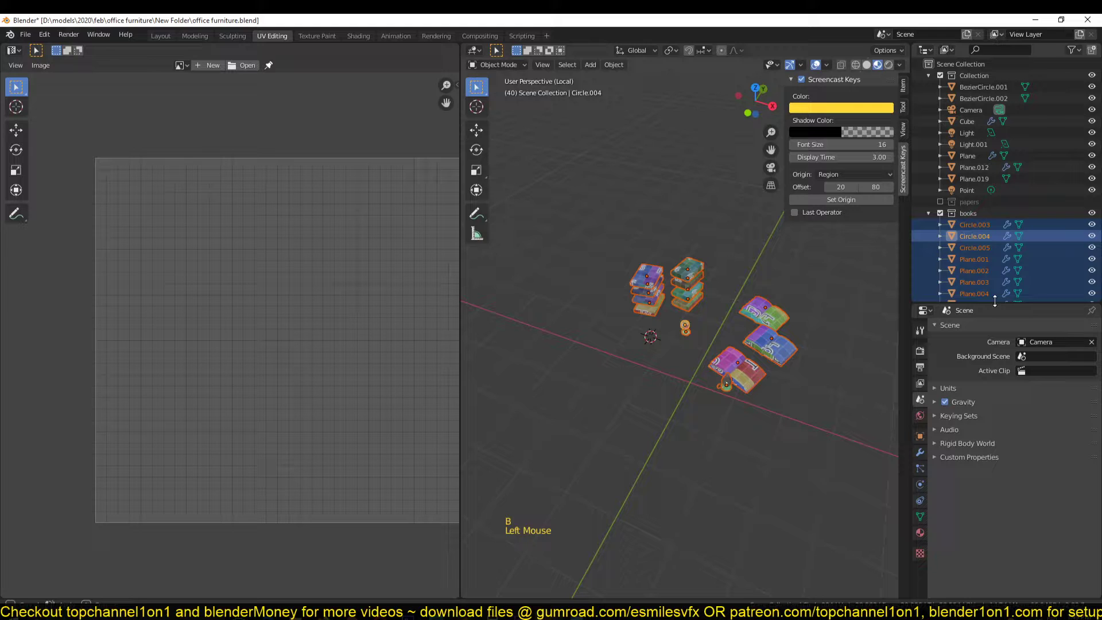
pyautogui.click(673, 290)
pyautogui.hotkey('shift', 'g')
pyautogui.click(673, 288)
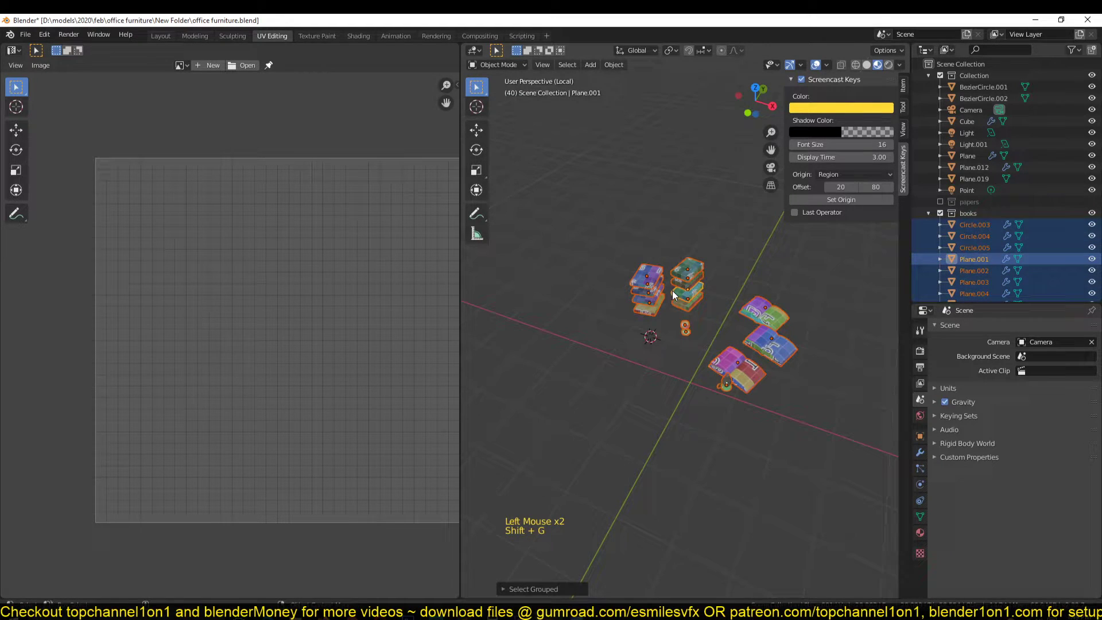
# - Select all the books' UVs and pack the islands with Rotate turned off
pyautogui.press('Tab')
pyautogui.press('a')
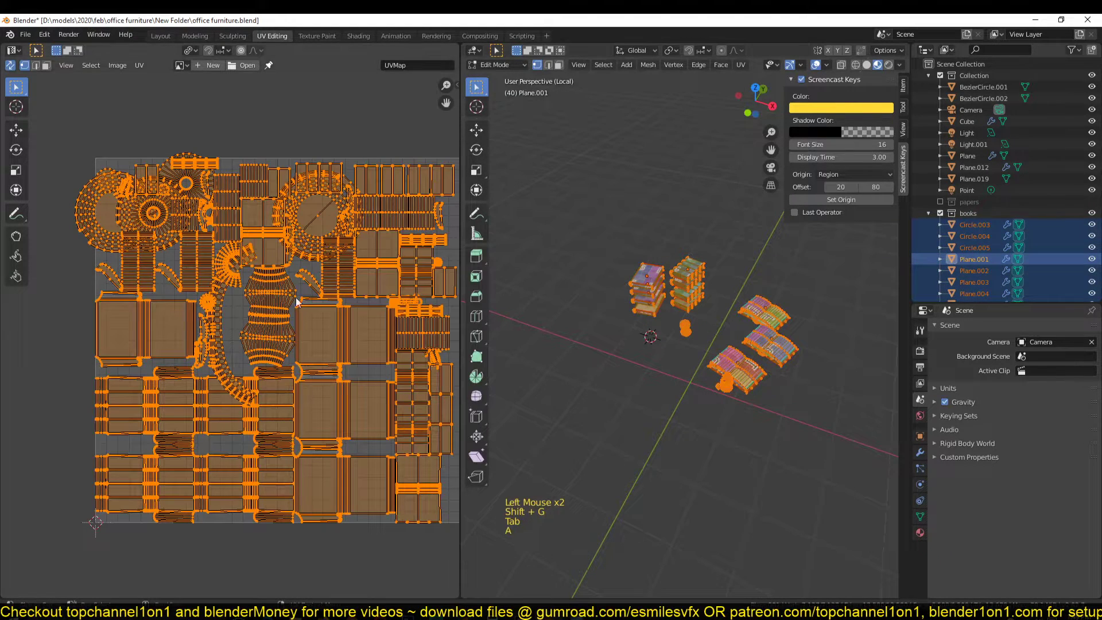
pyautogui.click(136, 67)
pyautogui.click(171, 239)
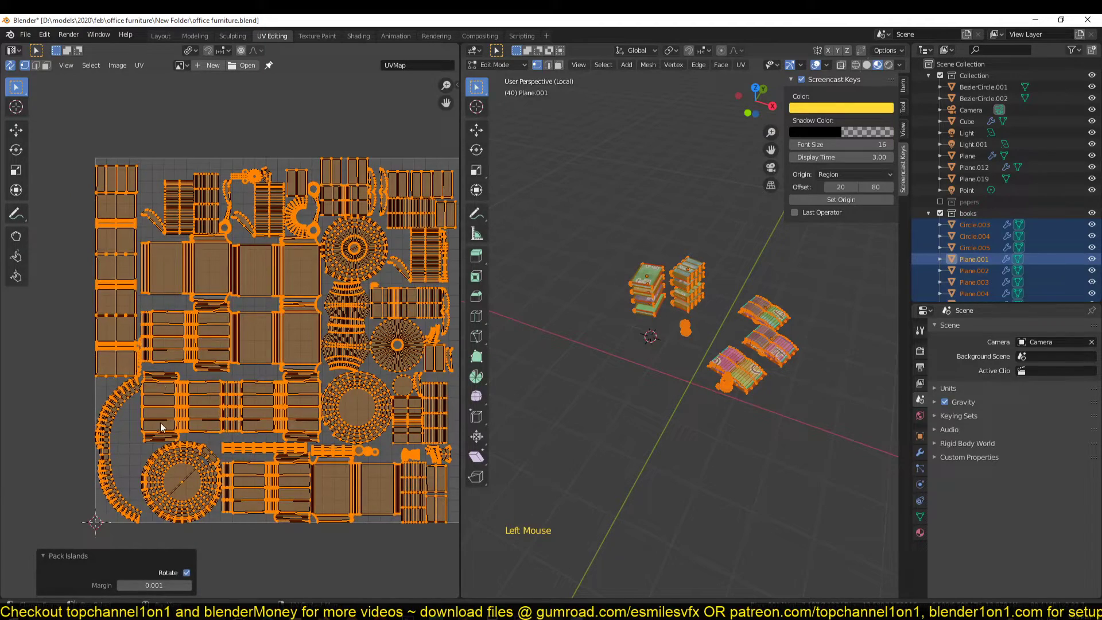
pyautogui.click(186, 573)
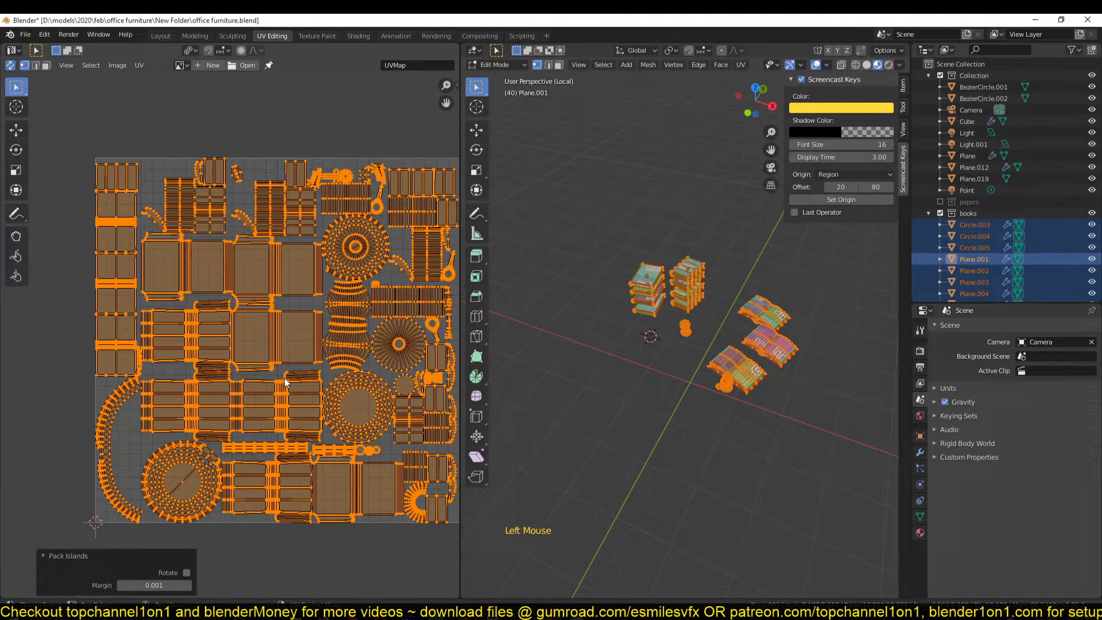
# - Inspect the packed books UV layout in a maximized UV view
pyautogui.scroll(6, 676, 327)
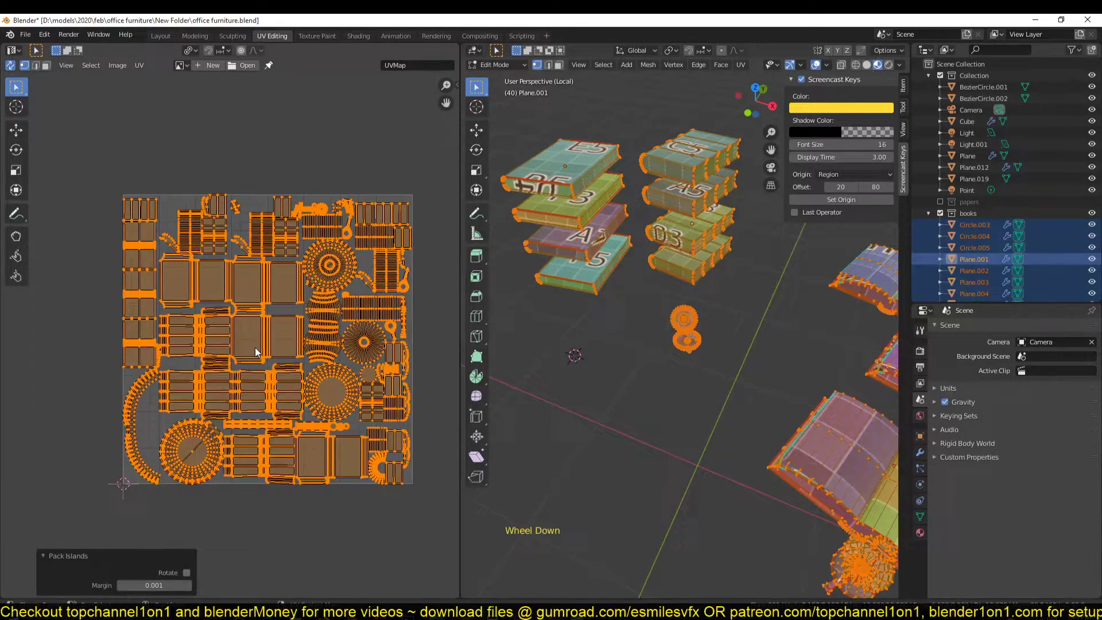
pyautogui.hotkey('ctrl', 'space')
pyautogui.scroll(5, 475, 320)
pyautogui.moveTo(476, 319); pyautogui.dragTo(342, 305, button='middle')
pyautogui.hotkey('ctrl', 'space')
# - Return to Object Mode, collapse the books collection, and toggle its visibility off and on
pyautogui.press('Tab')
pyautogui.scroll(-4, 642, 329)
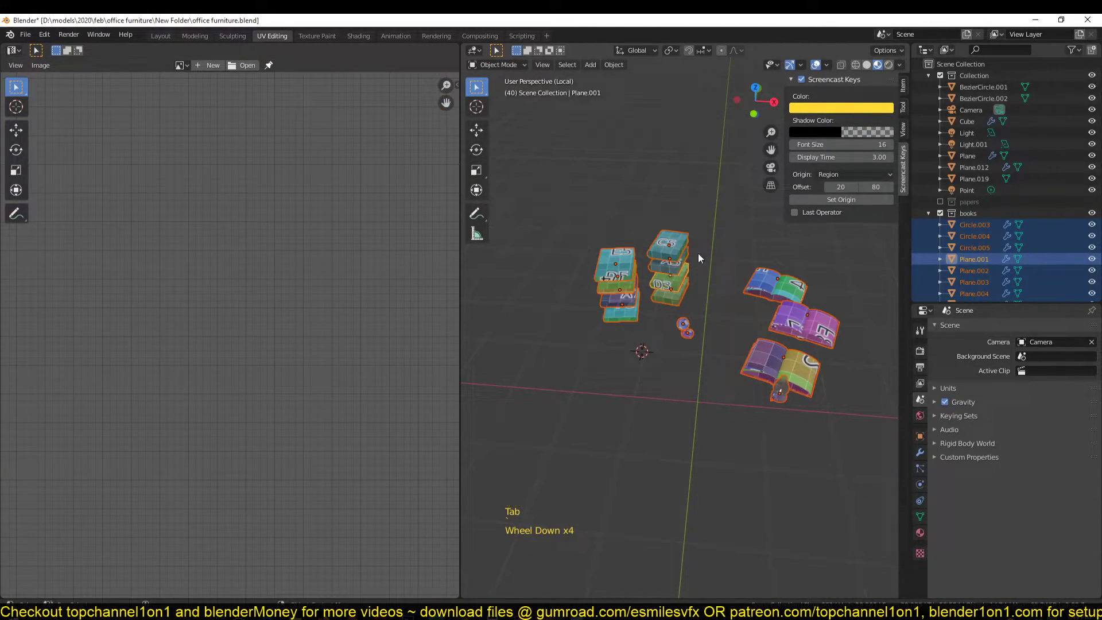
pyautogui.click(929, 213)
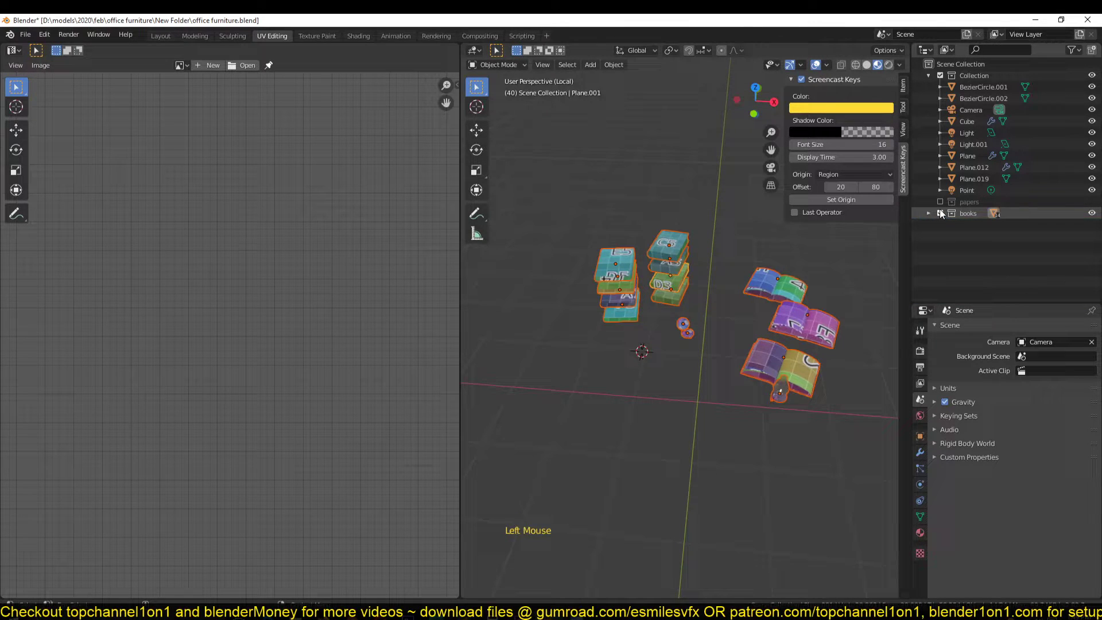
pyautogui.click(941, 213)
pyautogui.click(940, 212)
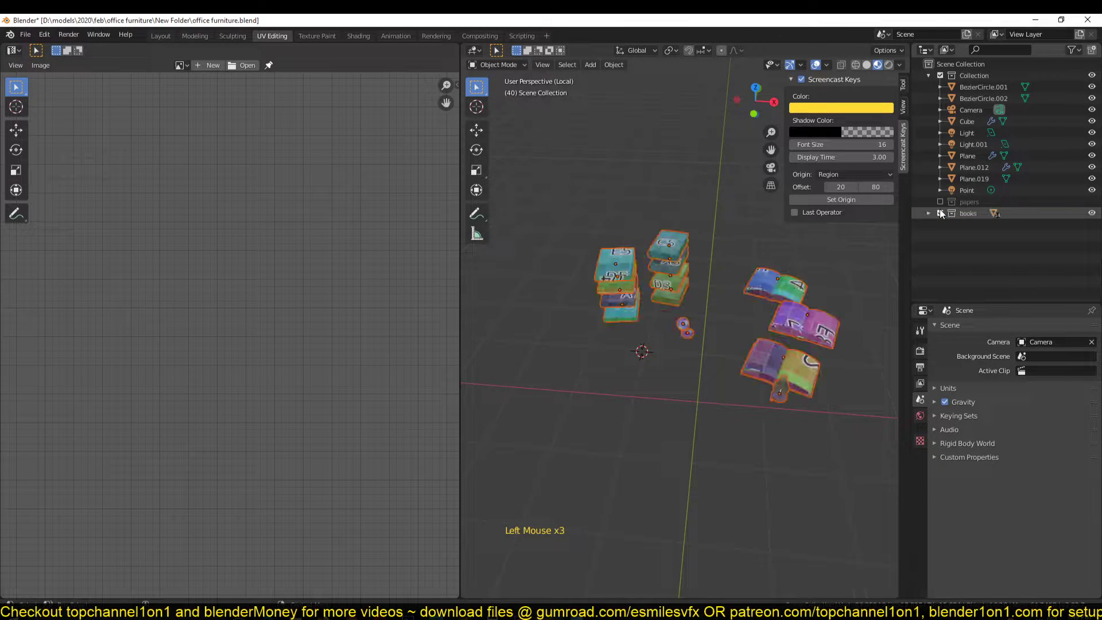
# - Switch to Layout, save, and make the papers collection visible
pyautogui.click(160, 36)
pyautogui.hotkey('ctrl', 's')
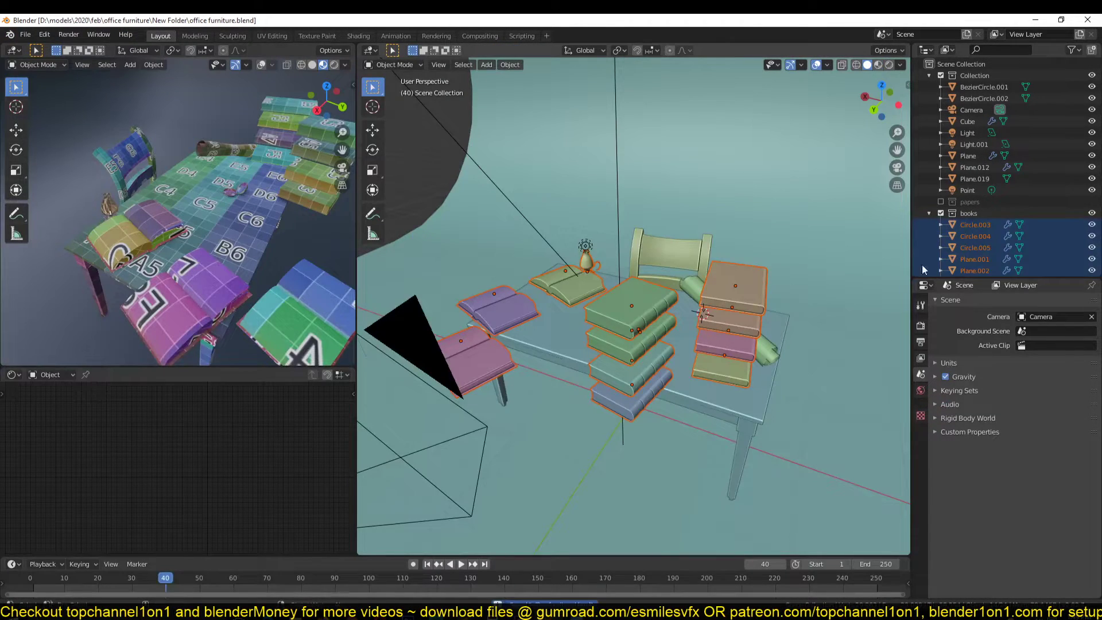
pyautogui.click(929, 214)
pyautogui.click(941, 201)
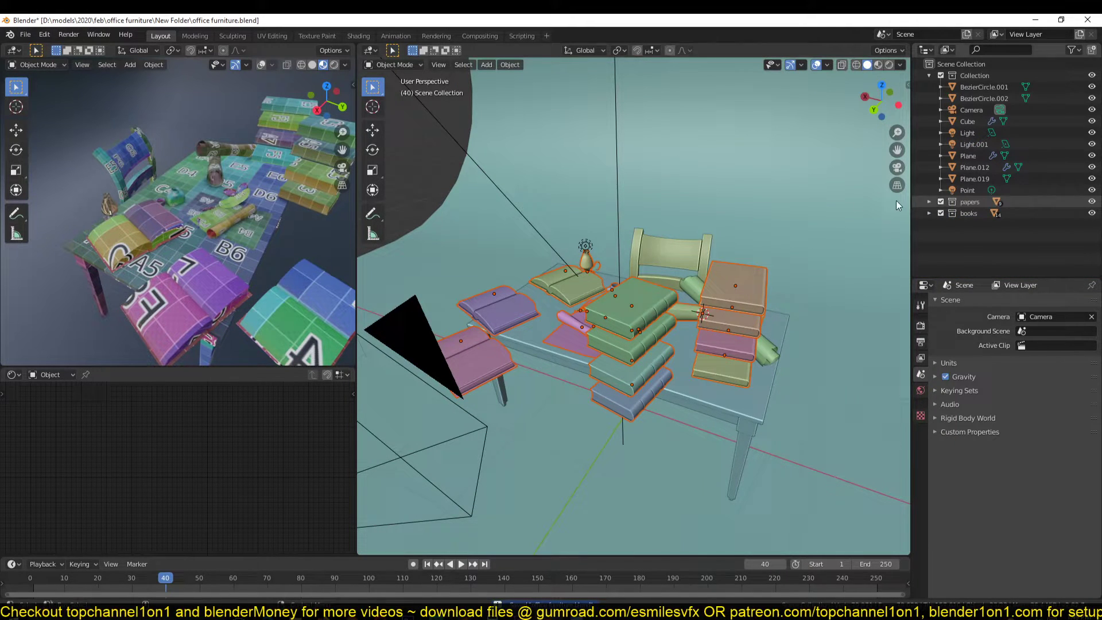
# - Move the lower green book vertically so it sits on the blue book
pyautogui.moveTo(560, 244); pyautogui.dragTo(597, 296, button='middle')
pyautogui.click(626, 245)
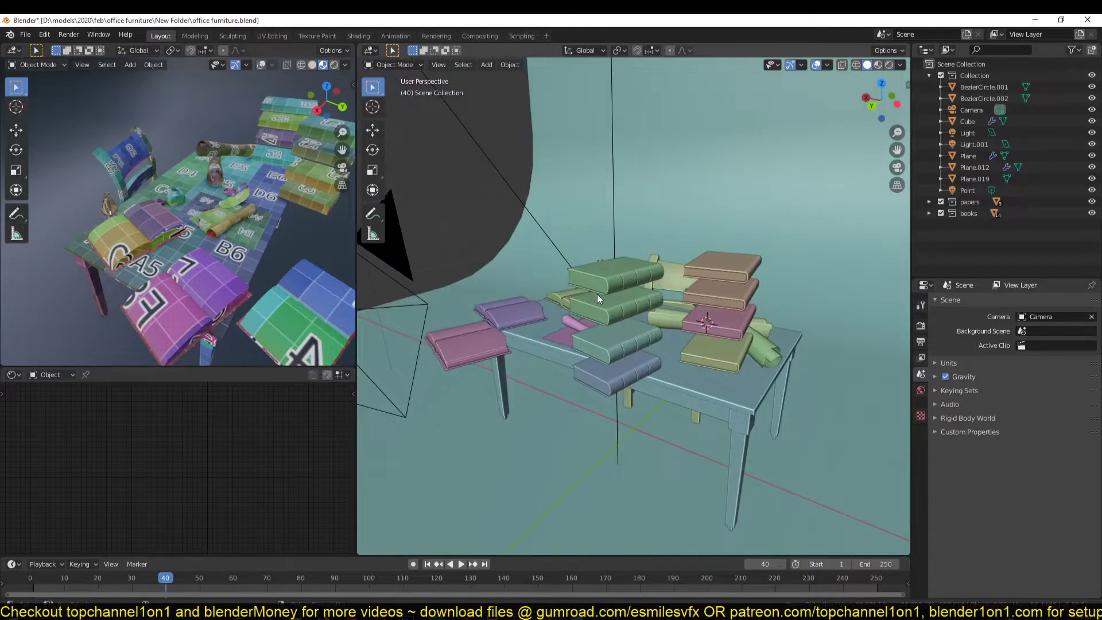
pyautogui.scroll(3, 597, 294)
pyautogui.click(598, 312)
pyautogui.scroll(2, 608, 298)
pyautogui.press('g')
pyautogui.press('z')
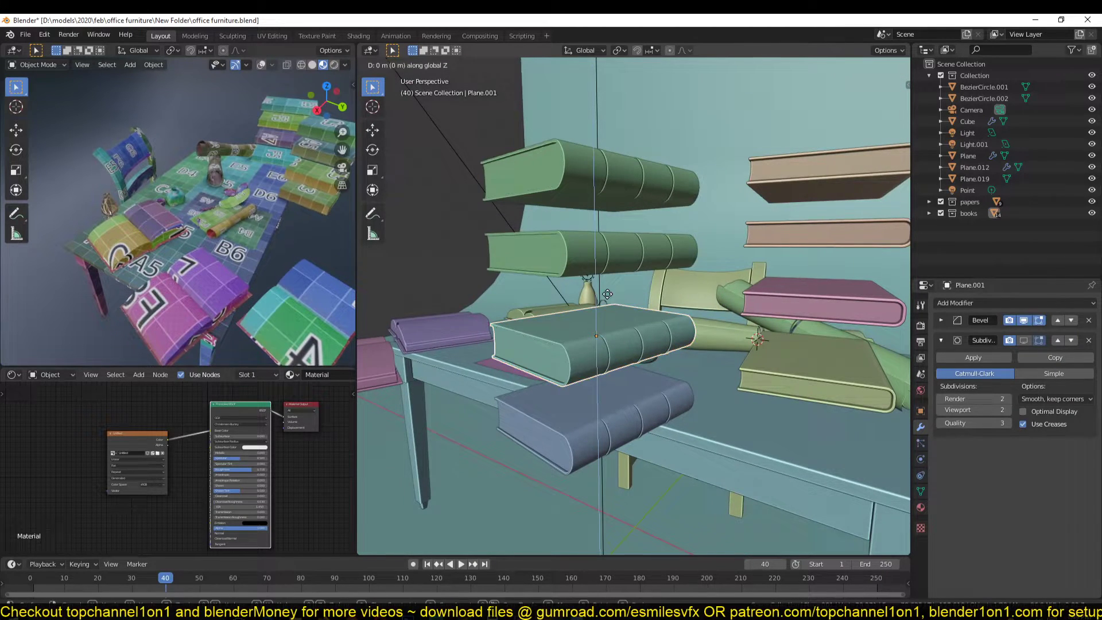
pyautogui.click(618, 328)
pyautogui.press('g')
pyautogui.press('z')
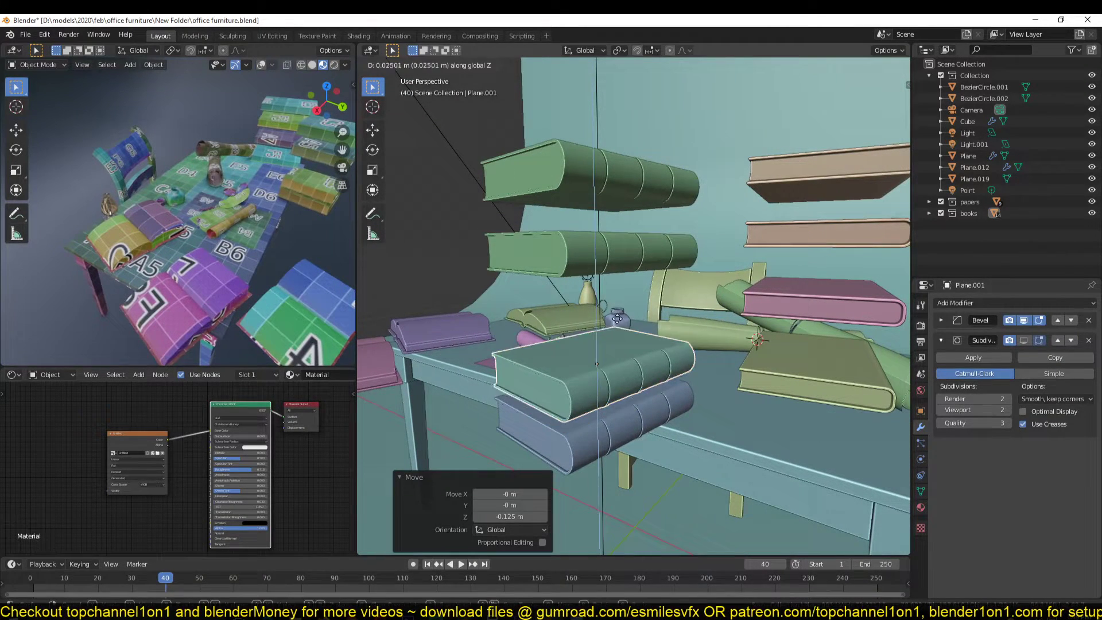
pyautogui.click(617, 319)
# - Raise the purple and pink open books vertically above the desk, the pink about 0.275 m
pyautogui.moveTo(651, 304); pyautogui.dragTo(639, 347, button='middle')
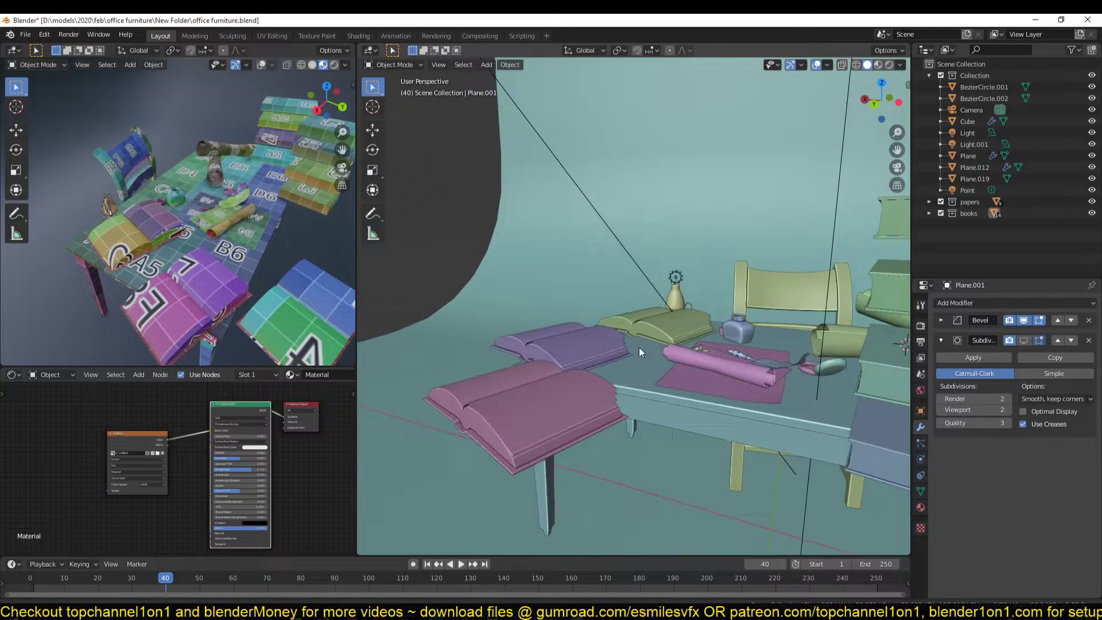
pyautogui.click(593, 355)
pyautogui.press('g')
pyautogui.press('z')
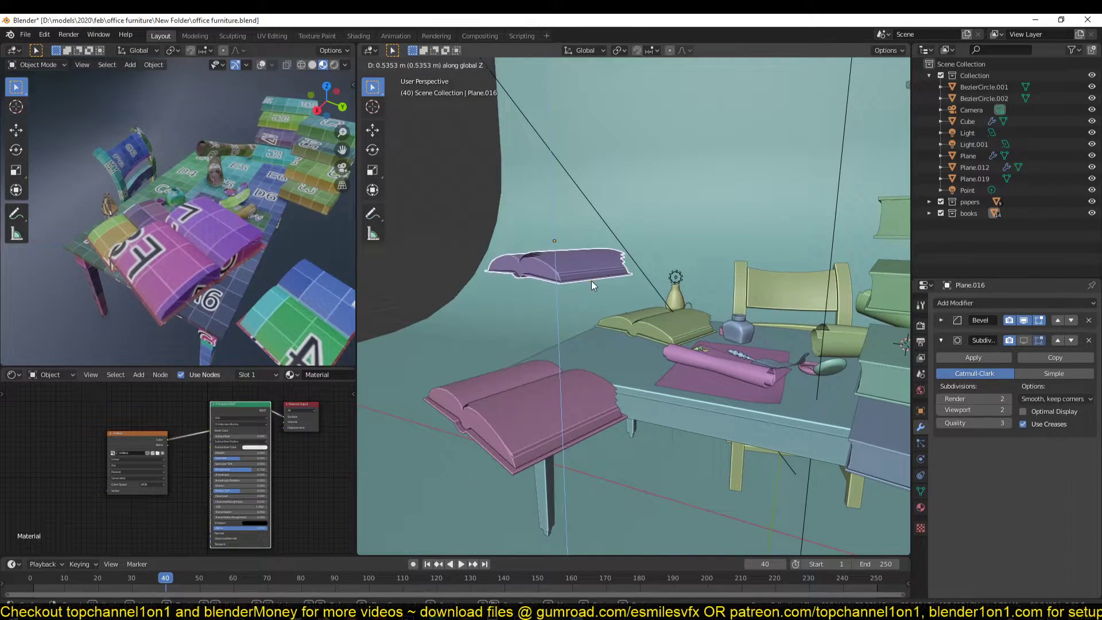
pyautogui.click(591, 281)
pyautogui.click(560, 409)
pyautogui.press('g')
pyautogui.press('z')
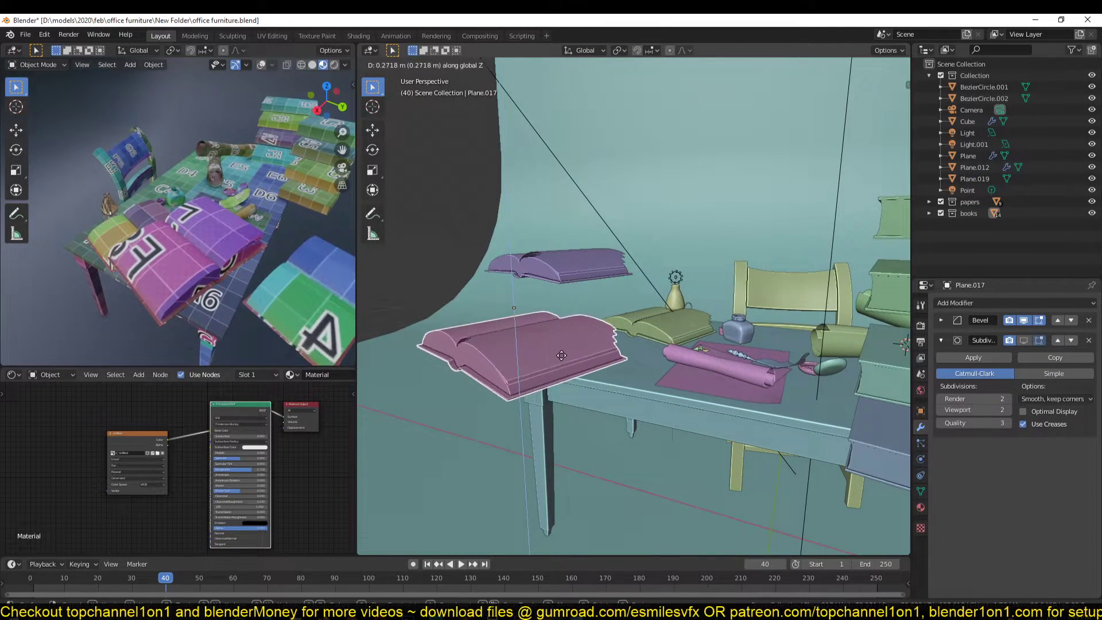
pyautogui.click(562, 355)
# - Move the upright green scroll and its curve loop off the desk
pyautogui.moveTo(561, 355); pyautogui.dragTo(529, 314, button='middle')
pyautogui.click(531, 313)
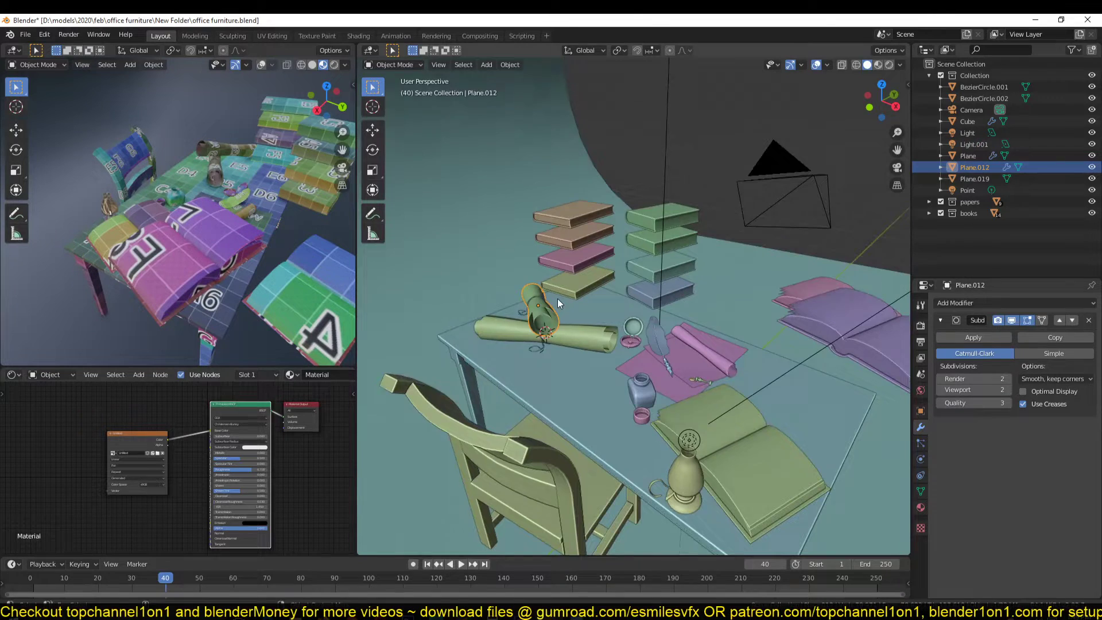
pyautogui.press('KP_Decimal')
pyautogui.keyDown('shift'); pyautogui.click(642, 309); pyautogui.keyUp('shift')
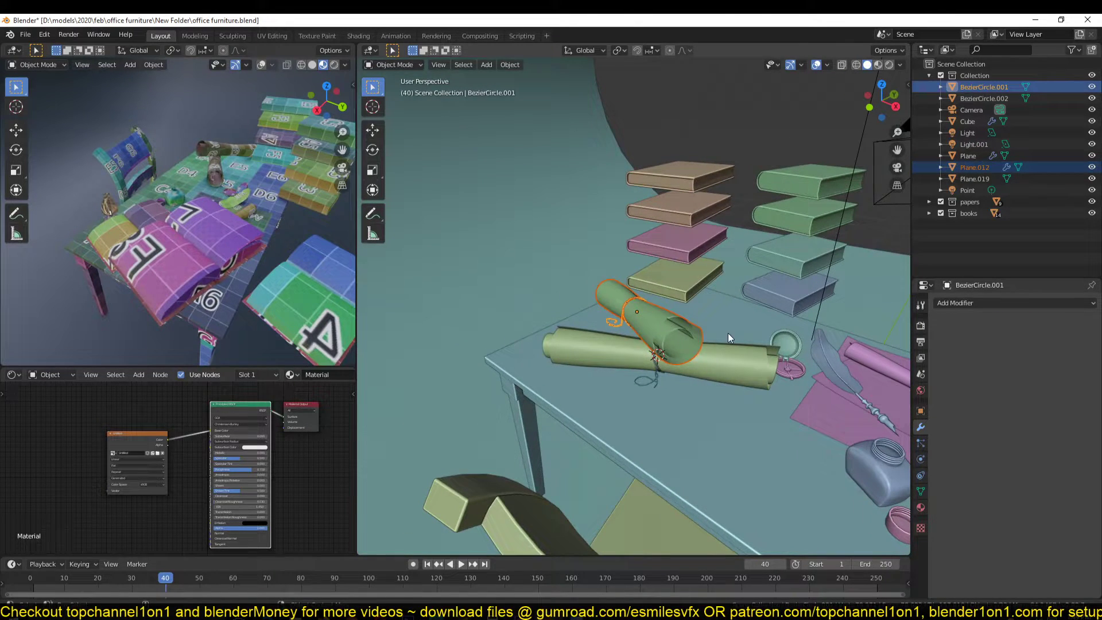
pyautogui.press('g')
pyautogui.click(540, 247)
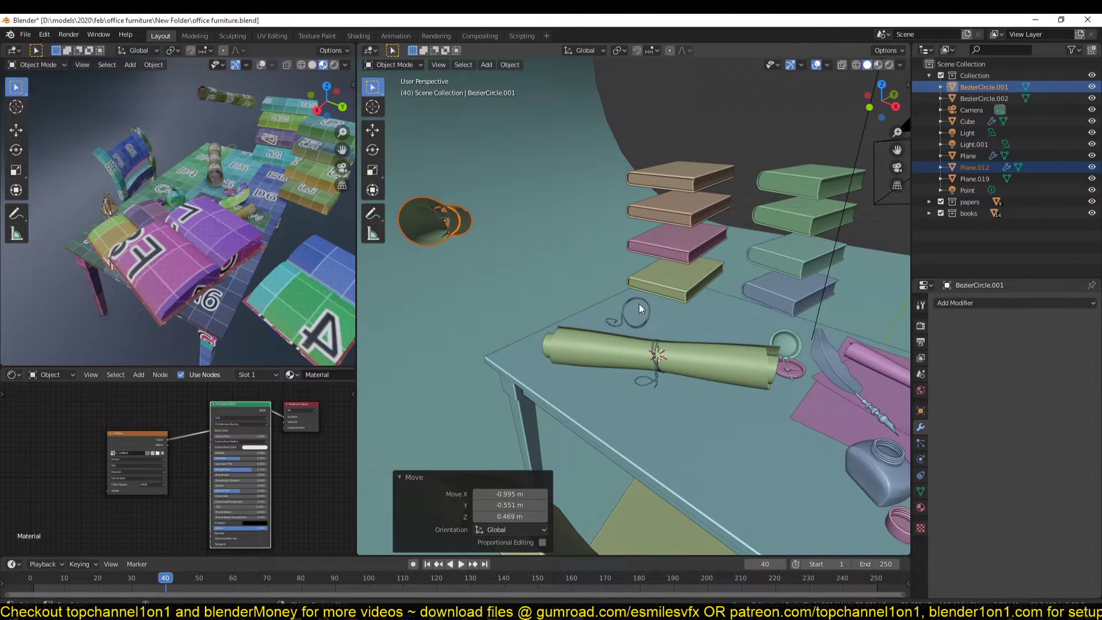
# - Select the leftover curve loop and delete it
pyautogui.click(639, 304)
pyautogui.click(639, 302)
pyautogui.press('x')
pyautogui.click(639, 301)
pyautogui.click(658, 344)
pyautogui.press('x')
pyautogui.click(659, 357)
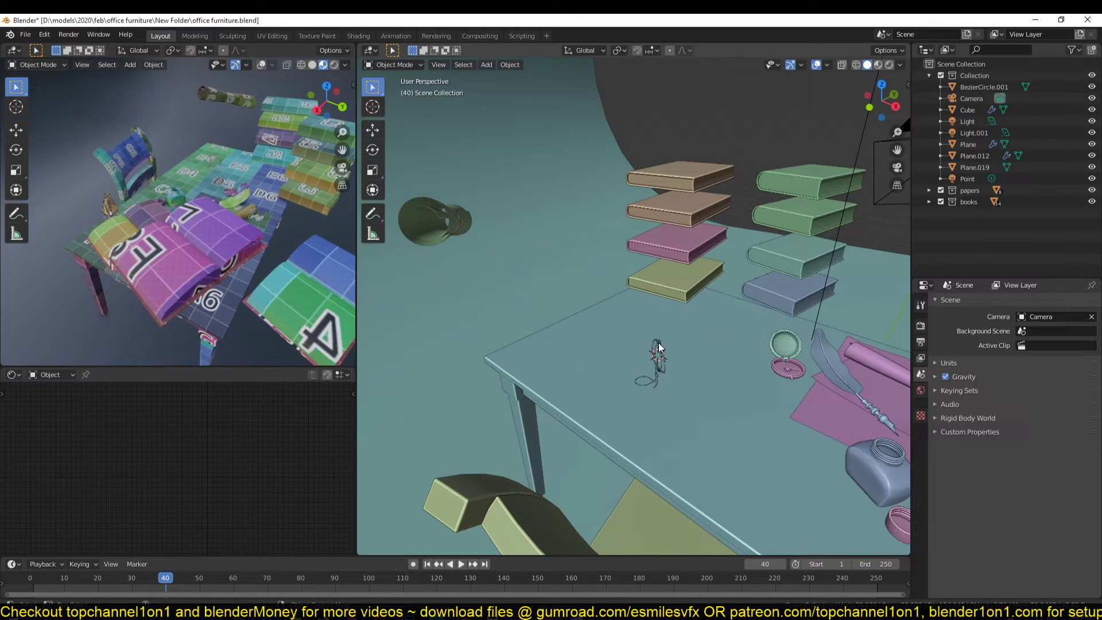
pyautogui.click(652, 366)
pyautogui.press('x')
pyautogui.click(631, 357)
pyautogui.keyDown('shift'); pyautogui.moveTo(782, 304); pyautogui.dragTo(664, 306, button='middle'); pyautogui.keyUp('shift')
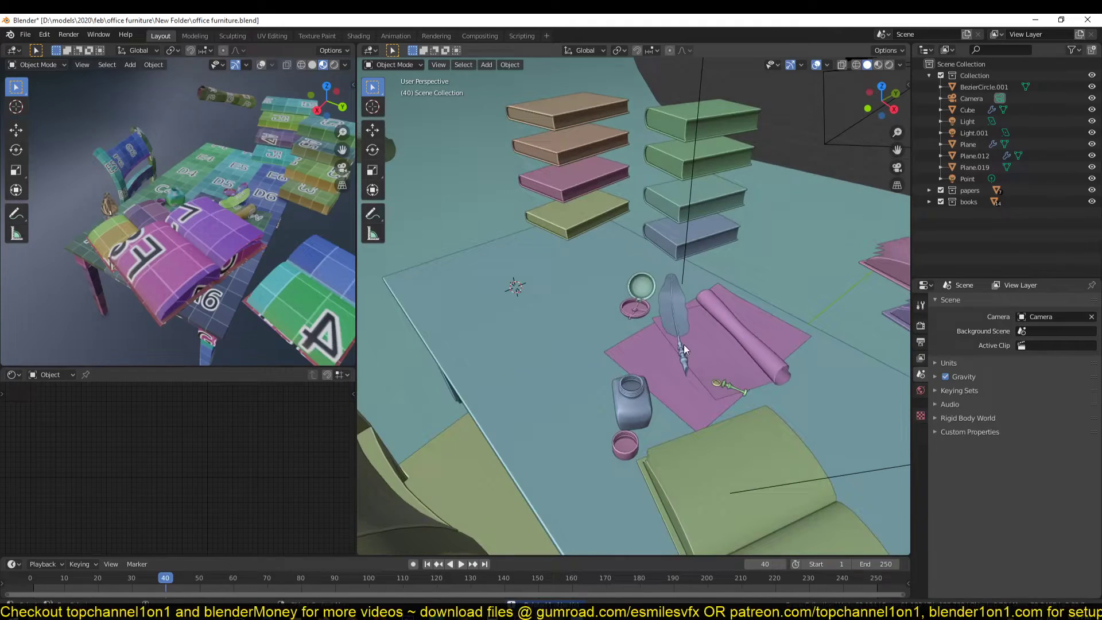
pyautogui.click(709, 346)
pyautogui.keyDown('shift'); pyautogui.click(754, 327); pyautogui.keyUp('shift')
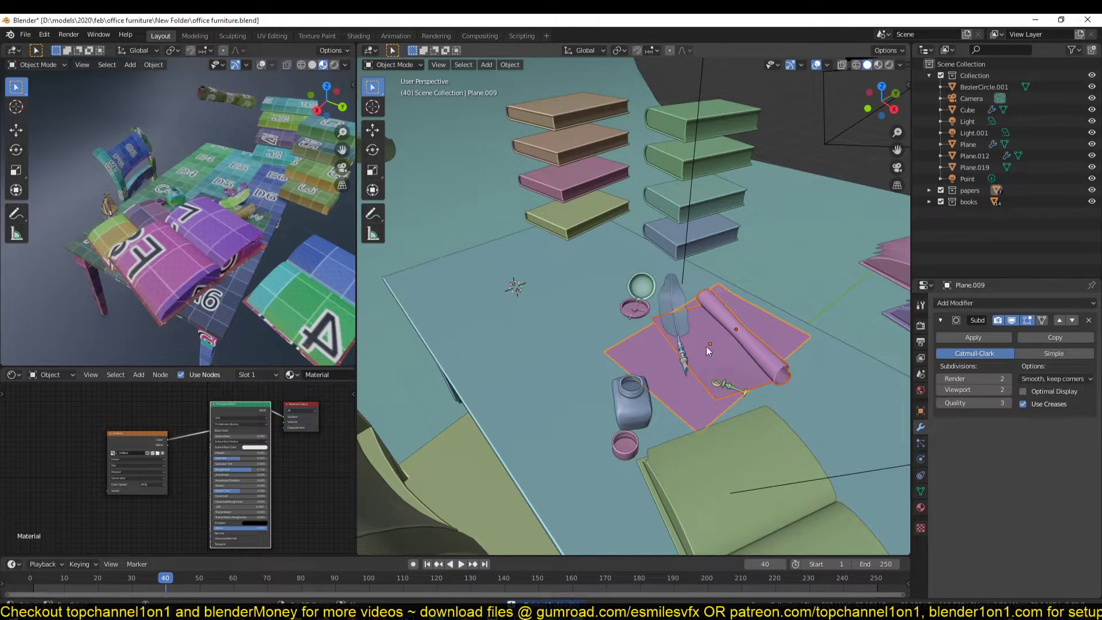
pyautogui.keyDown('shift'); pyautogui.click(673, 311); pyautogui.keyUp('shift')
pyautogui.keyDown('shift'); pyautogui.click(640, 297); pyautogui.keyUp('shift')
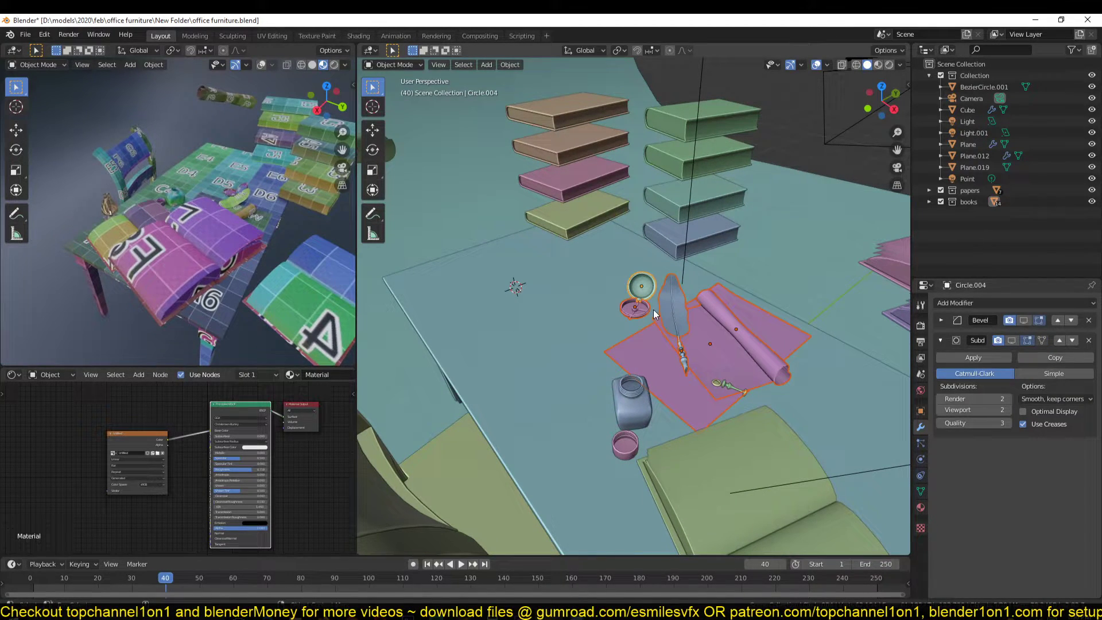
pyautogui.click(648, 310)
pyautogui.scroll(-6, 746, 340)
pyautogui.moveTo(746, 339); pyautogui.dragTo(730, 345, button='middle')
pyautogui.scroll(5, 736, 340)
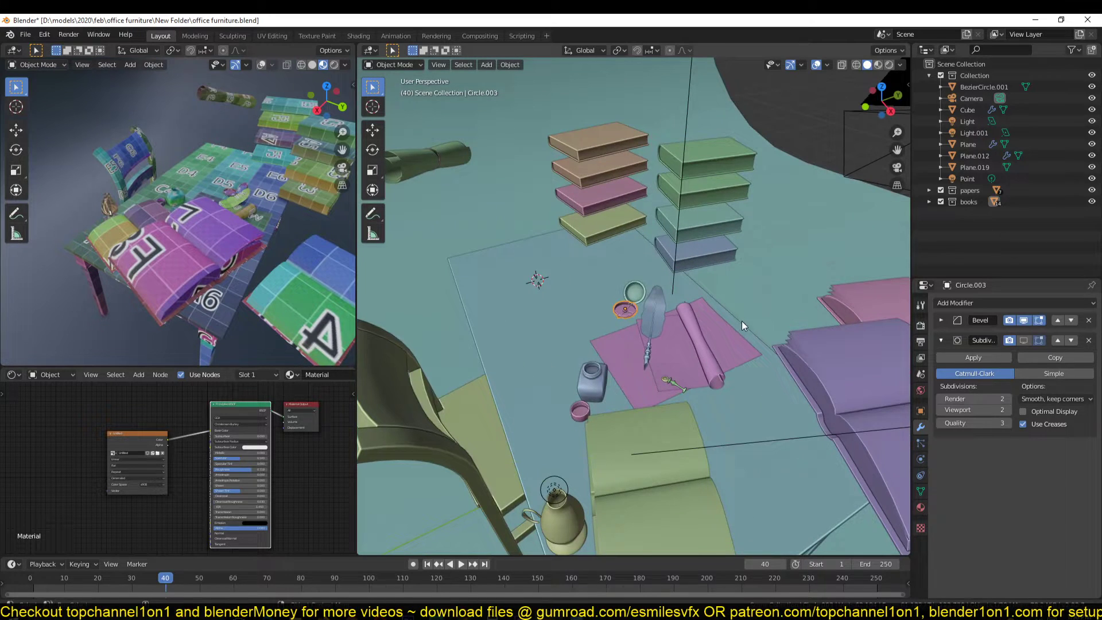
pyautogui.click(605, 385)
pyautogui.hotkey('shift', 'g')
pyautogui.click(604, 384)
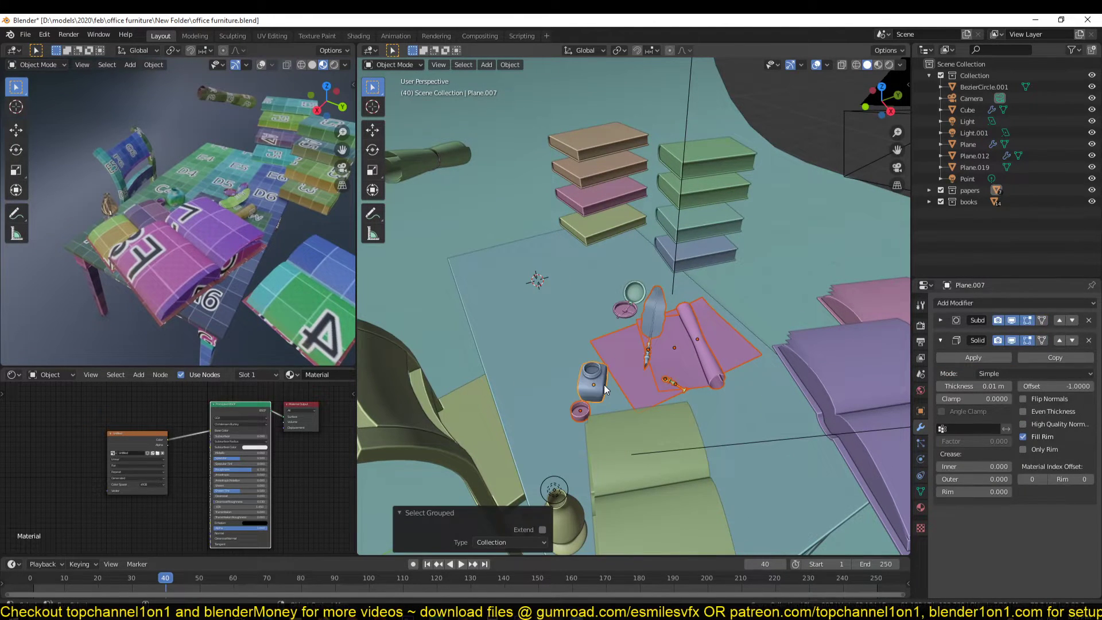
pyautogui.click(604, 385)
pyautogui.click(604, 384)
pyautogui.click(601, 387)
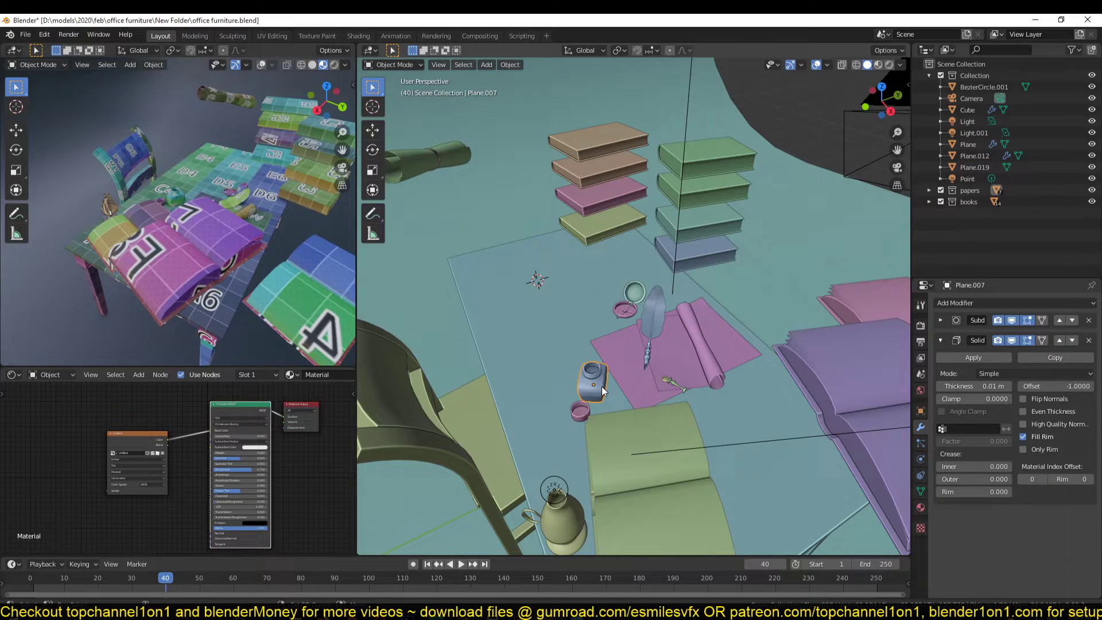
pyautogui.hotkey('shift', 'g')
pyautogui.click(602, 387)
pyautogui.scroll(-2, 613, 384)
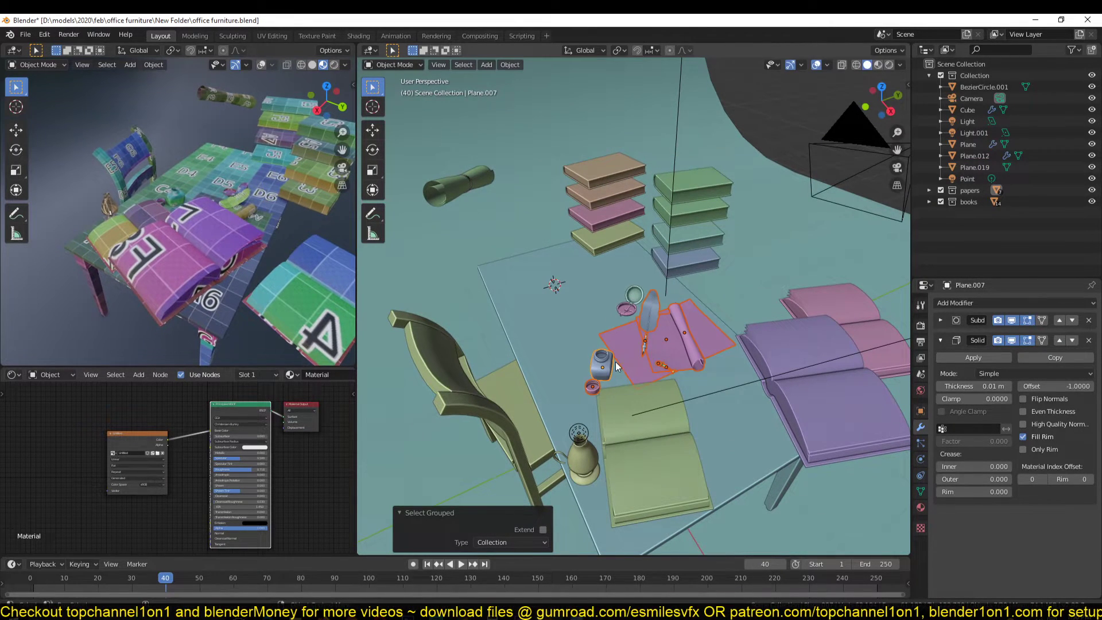
pyautogui.moveTo(622, 415); pyautogui.dragTo(622, 388, button='middle')
pyautogui.click(591, 388)
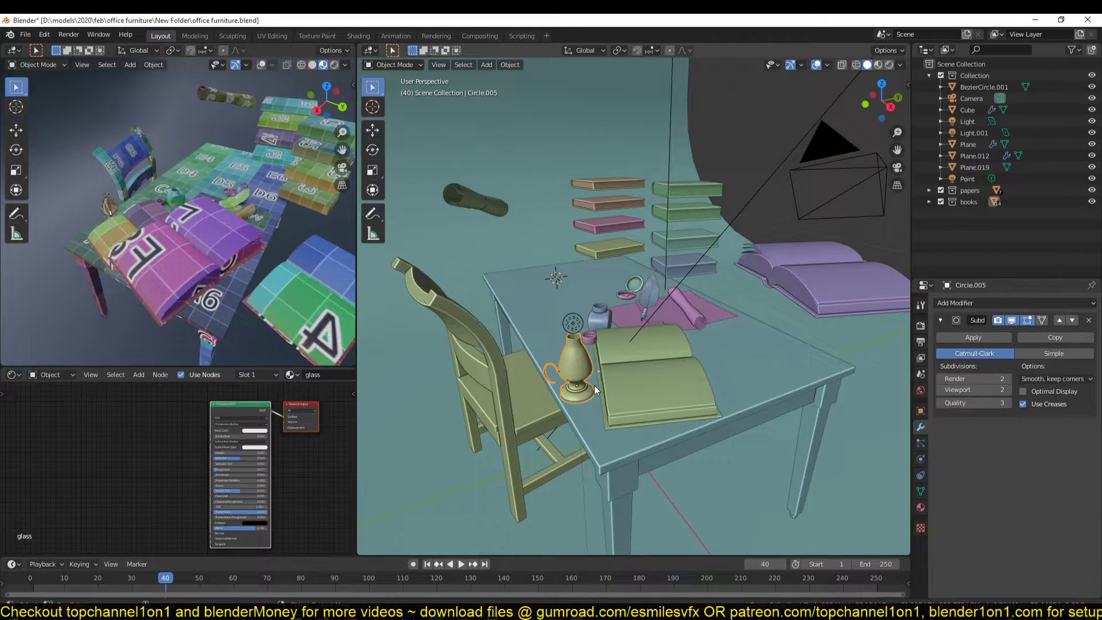
pyautogui.hotkey('shift', 'g')
pyautogui.click(646, 305)
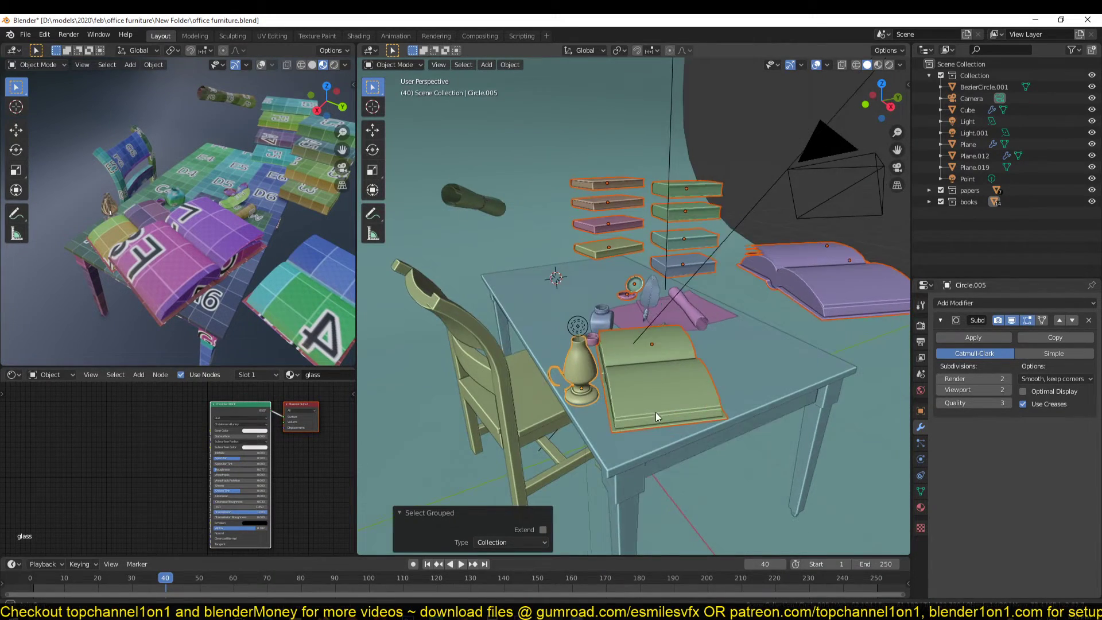
pyautogui.moveTo(656, 412); pyautogui.dragTo(553, 356, button='middle')
pyautogui.scroll(4, 632, 382)
pyautogui.scroll(-8, 632, 382)
# - Select the table and chair in Edit Mode and isolate them in the UV Editing workspace
pyautogui.click(659, 356)
pyautogui.keyDown('shift'); pyautogui.click(548, 363); pyautogui.keyUp('shift')
pyautogui.press('Tab')
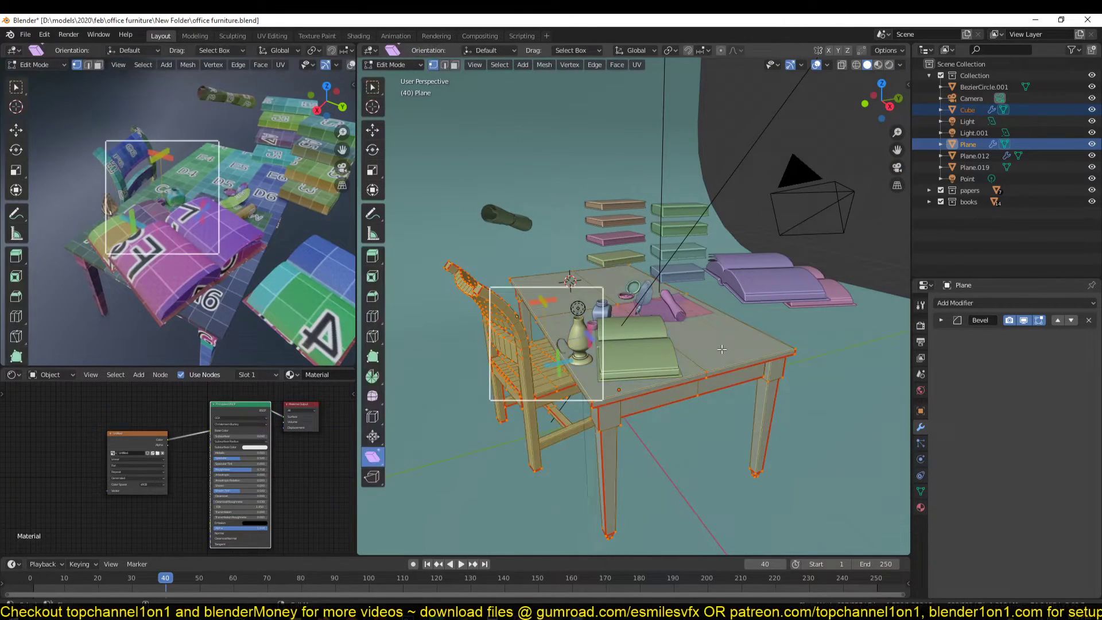
pyautogui.moveTo(653, 352); pyautogui.dragTo(677, 363, button='middle')
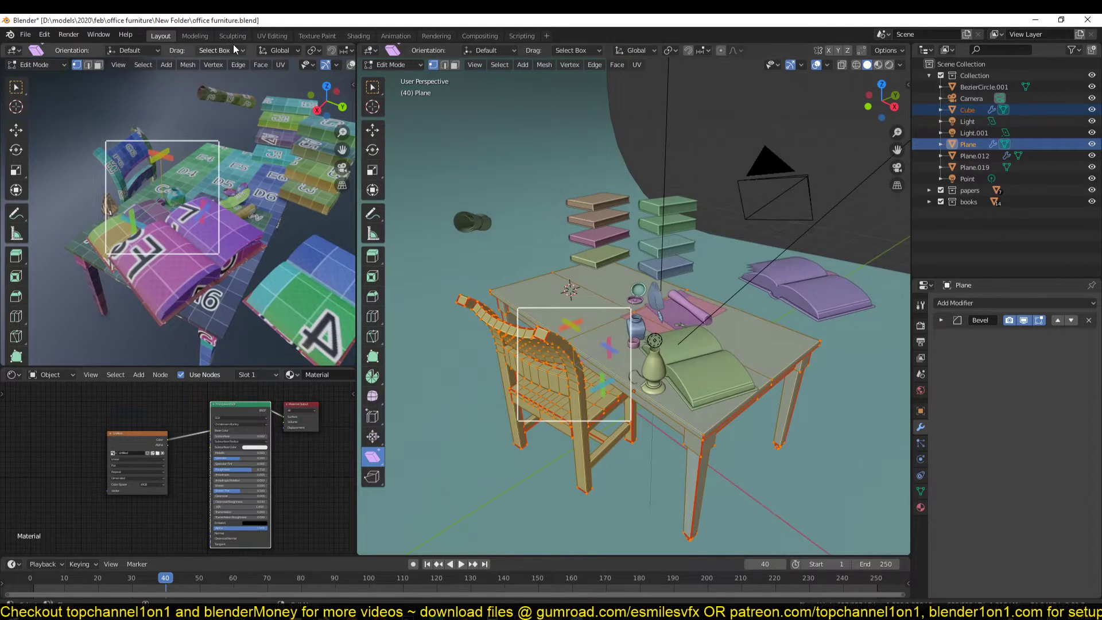
pyautogui.click(272, 35)
pyautogui.scroll(-5, 327, 231)
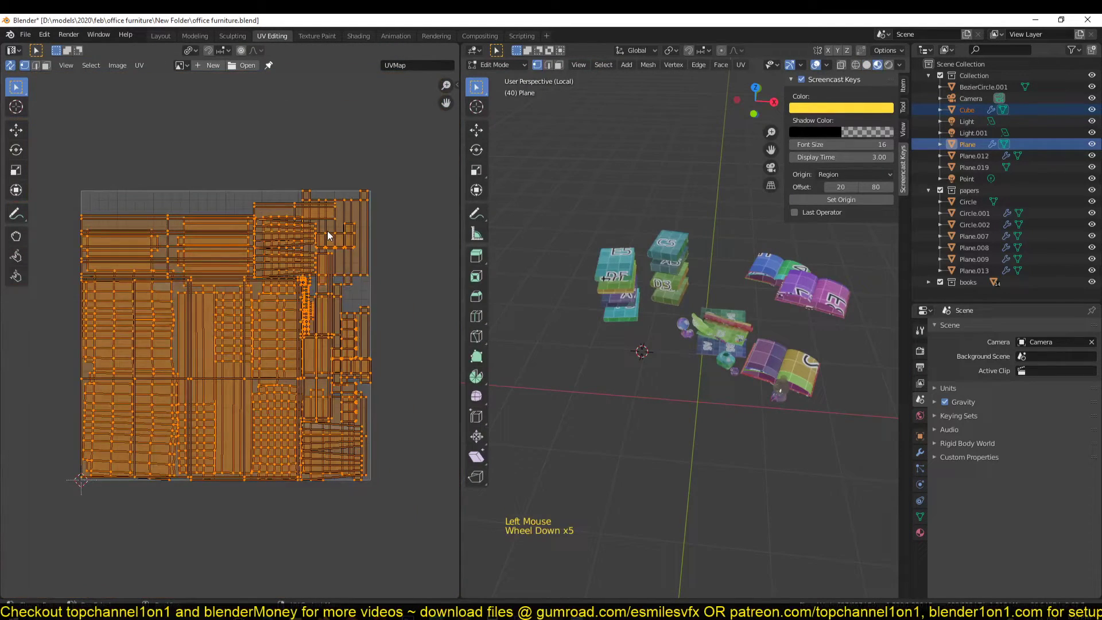
pyautogui.scroll(1, 745, 348)
pyautogui.press('KP_Divide')
pyautogui.press('KP_Divide')
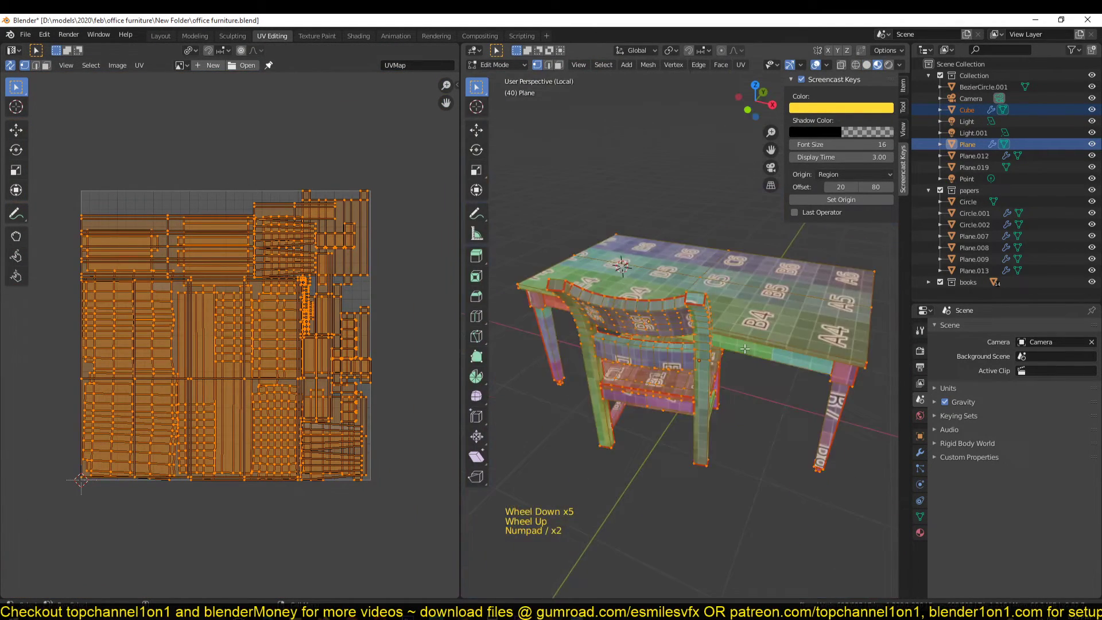
# - Pack the table and chair UV islands with a 0.001 margin, then deselect and save
pyautogui.click(141, 65)
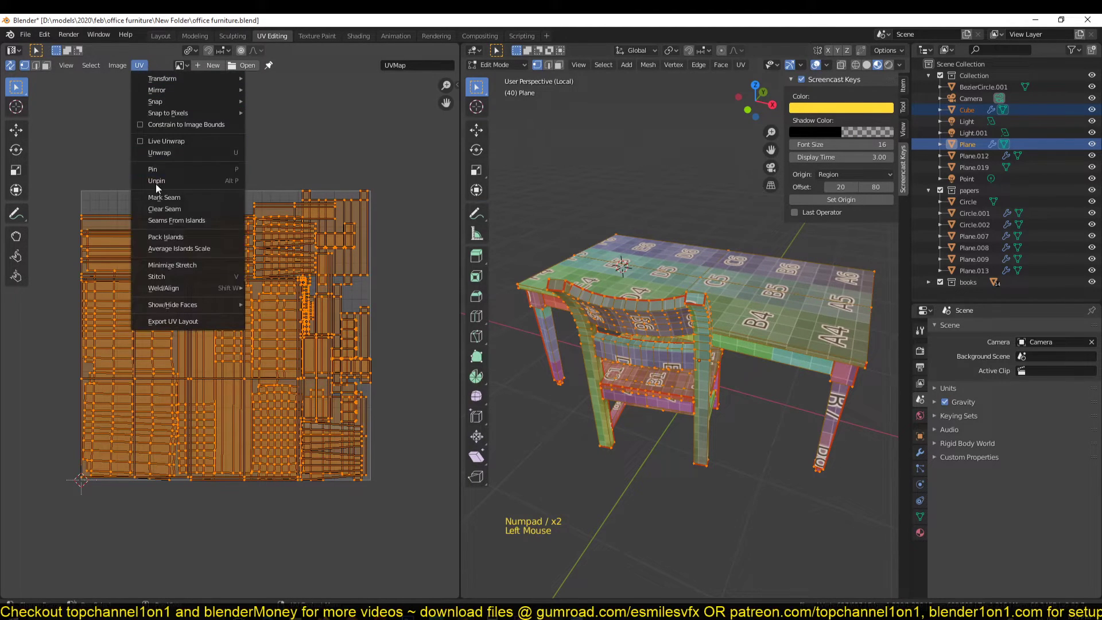
pyautogui.click(181, 247)
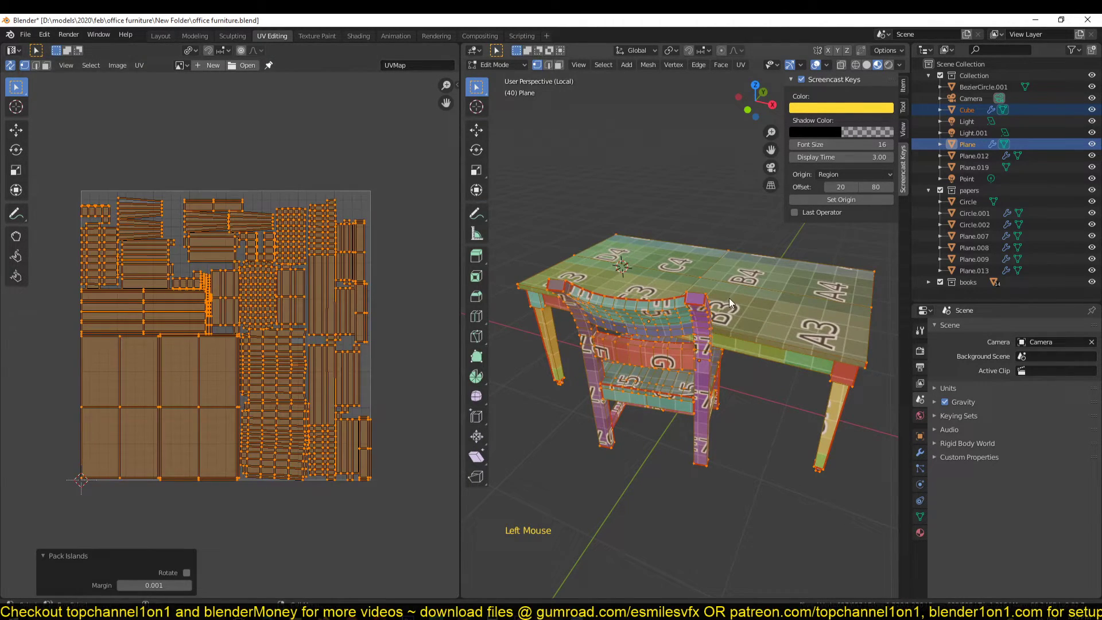
pyautogui.press('Tab')
pyautogui.moveTo(729, 298); pyautogui.dragTo(587, 296, button='middle')
pyautogui.hotkey('alt', 'a')
pyautogui.hotkey('ctrl', 's')
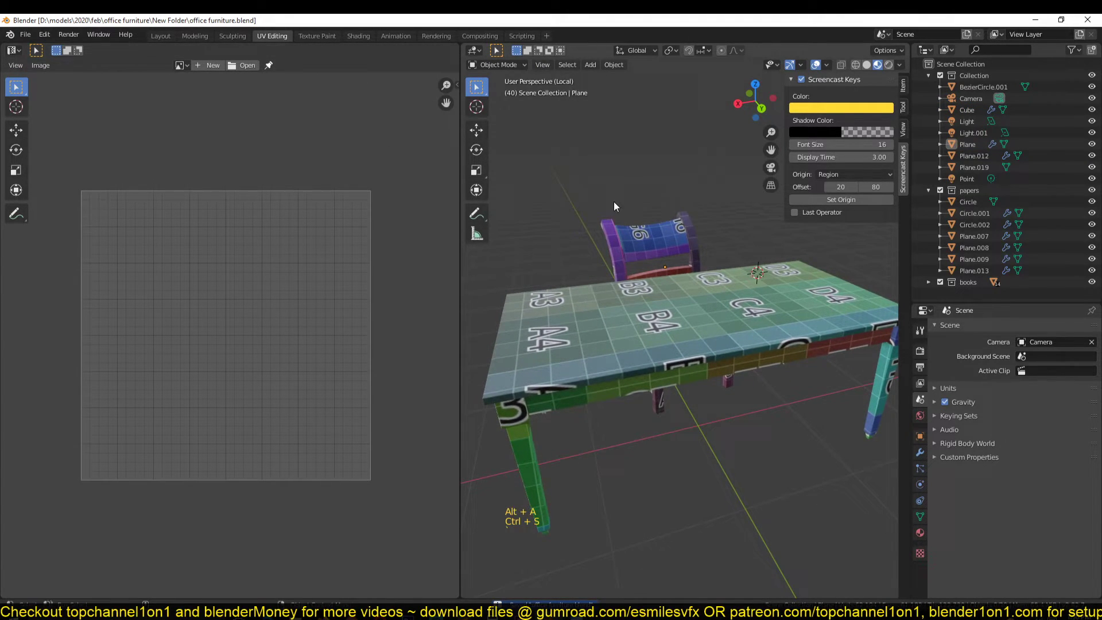
# - Move the table and chair into a new collection named 'furniture'
pyautogui.moveTo(614, 201); pyautogui.dragTo(728, 488)
pyautogui.press('m')
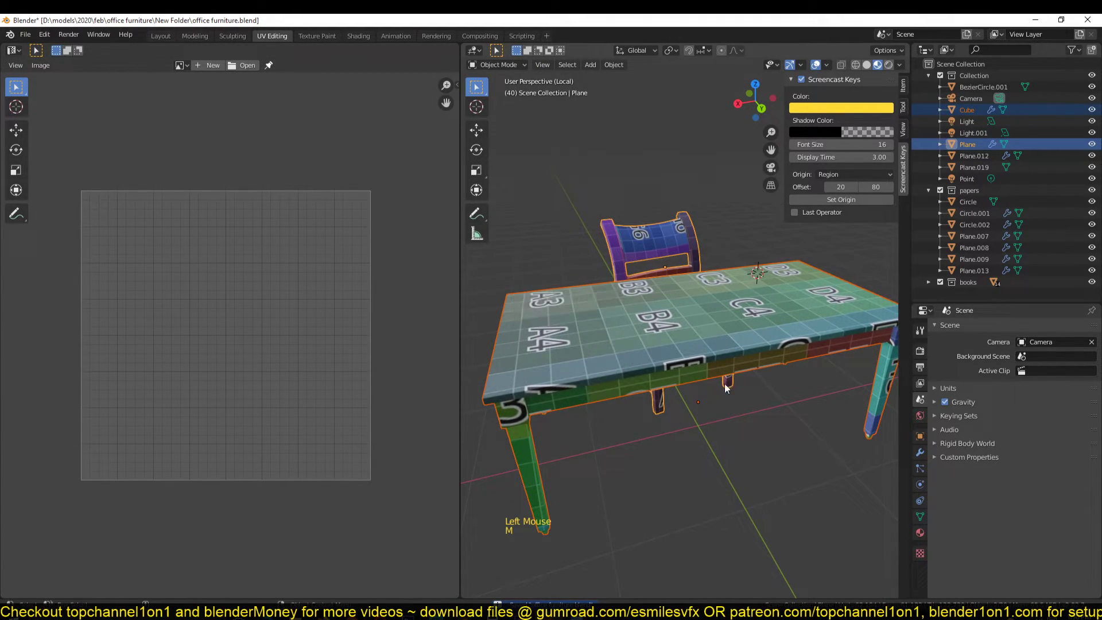
pyautogui.press('KP_Divide')
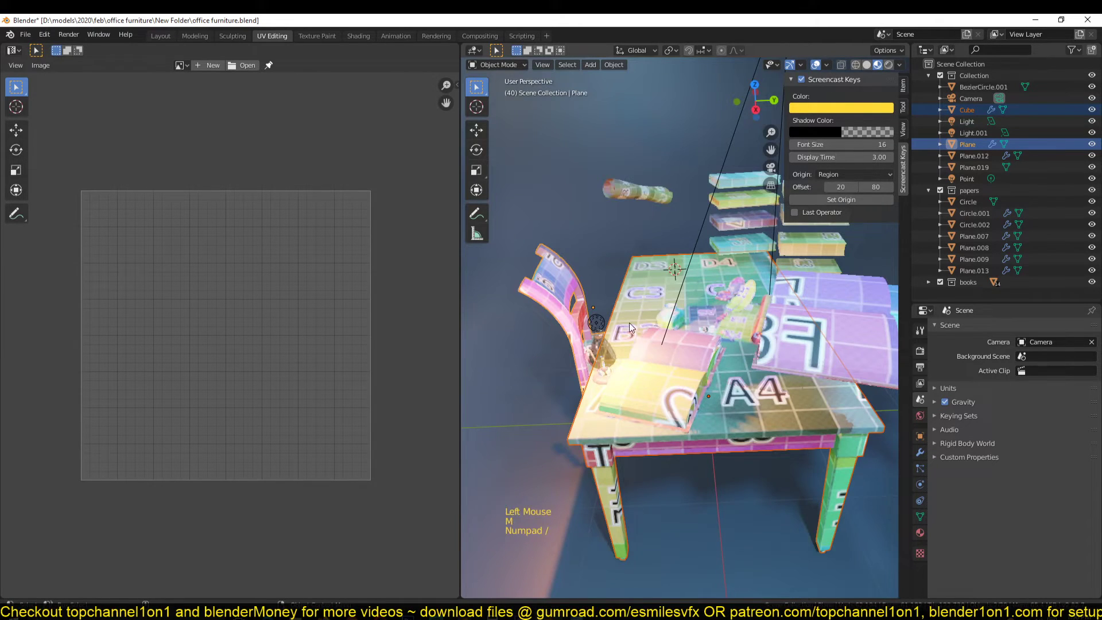
pyautogui.press('m')
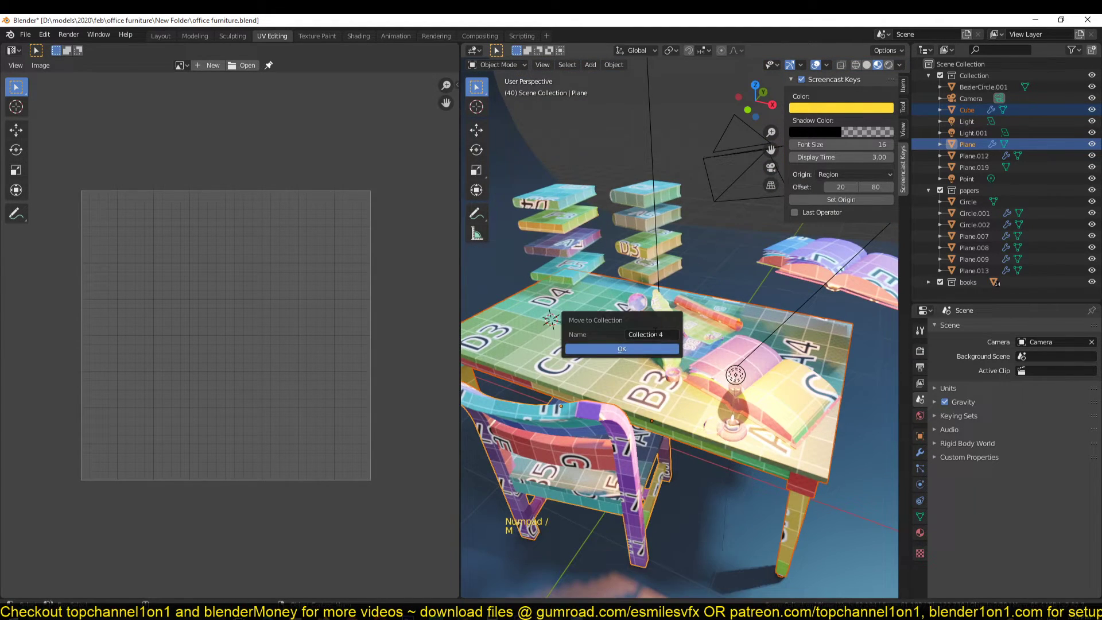
pyautogui.click(656, 333)
pyautogui.write('fun')
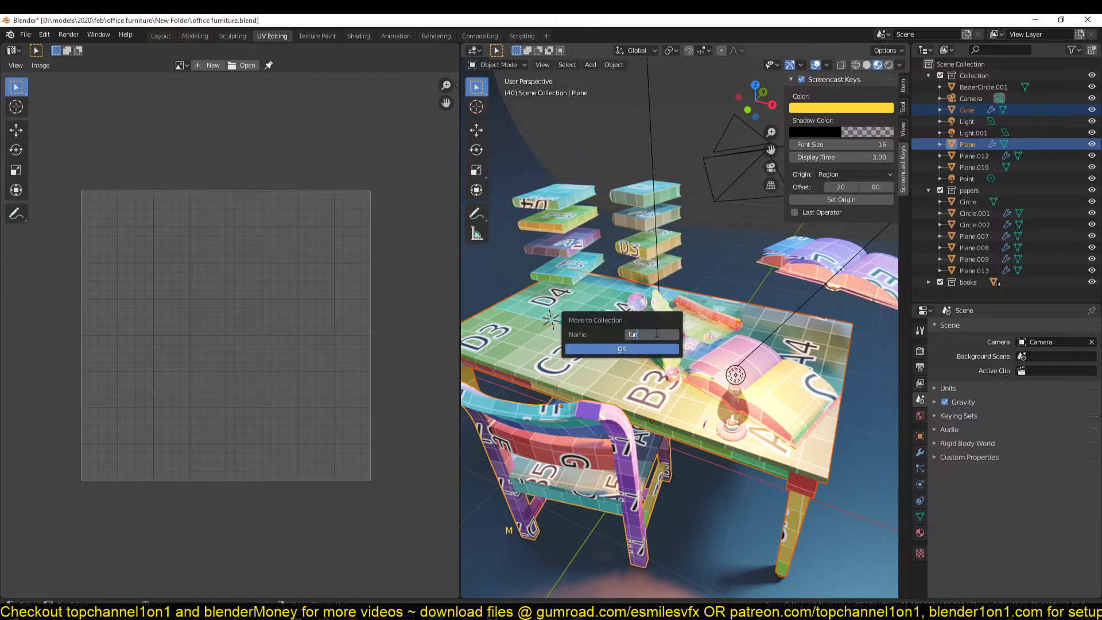
pyautogui.write('niture co')
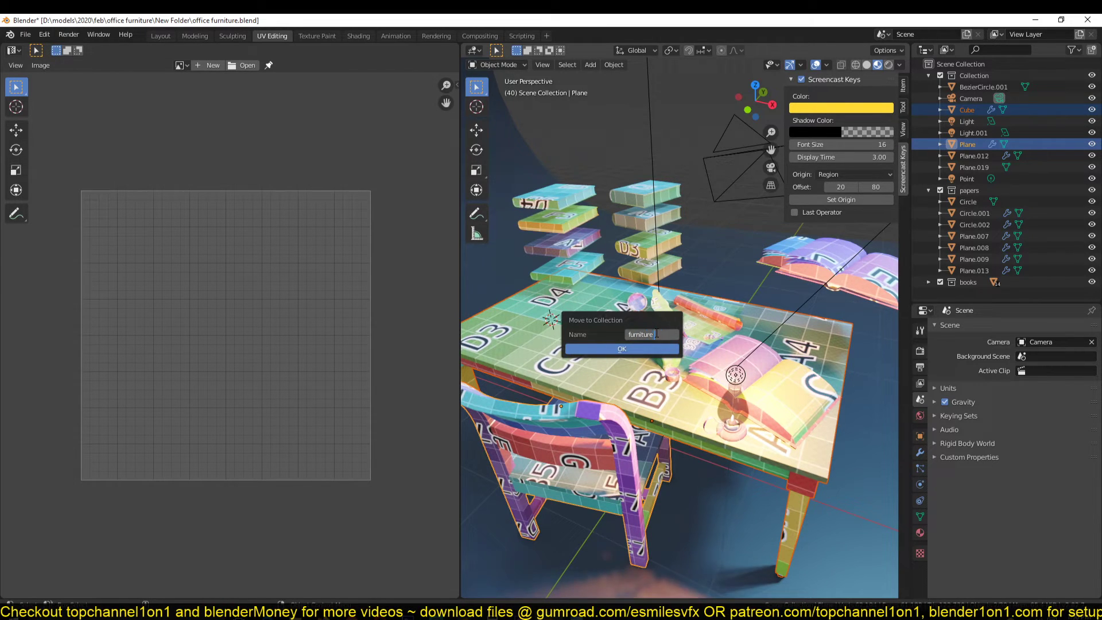
pyautogui.press('BackSpace')
pyautogui.press('BackSpace')
pyautogui.click(623, 349)
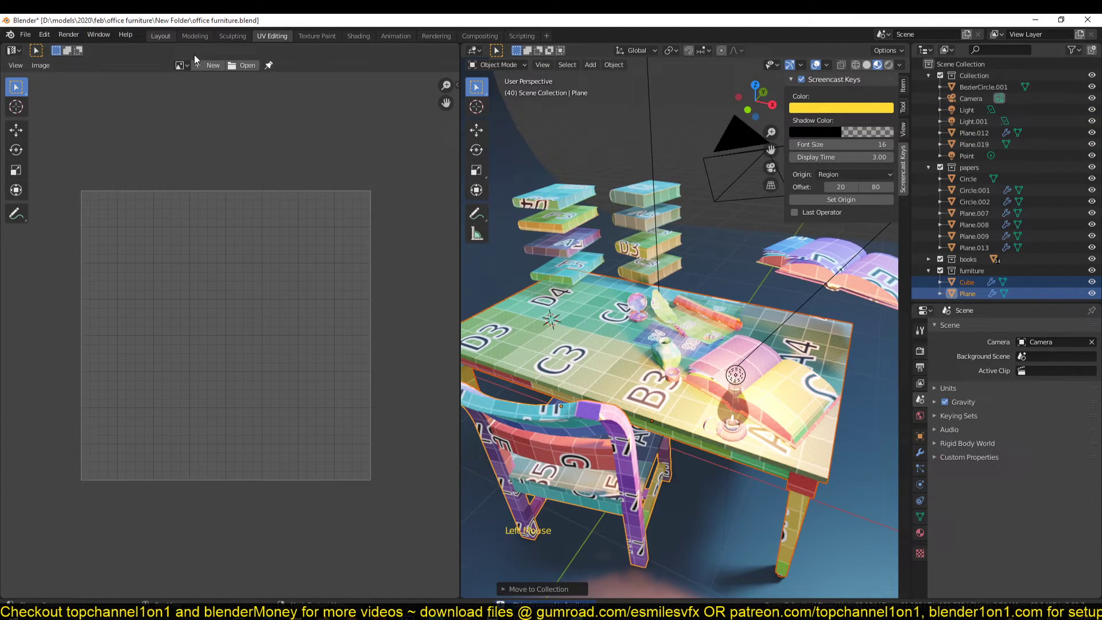
# - Return to the Layout workspace, deselect, save, and view the whole desk from a low angle
pyautogui.click(167, 35)
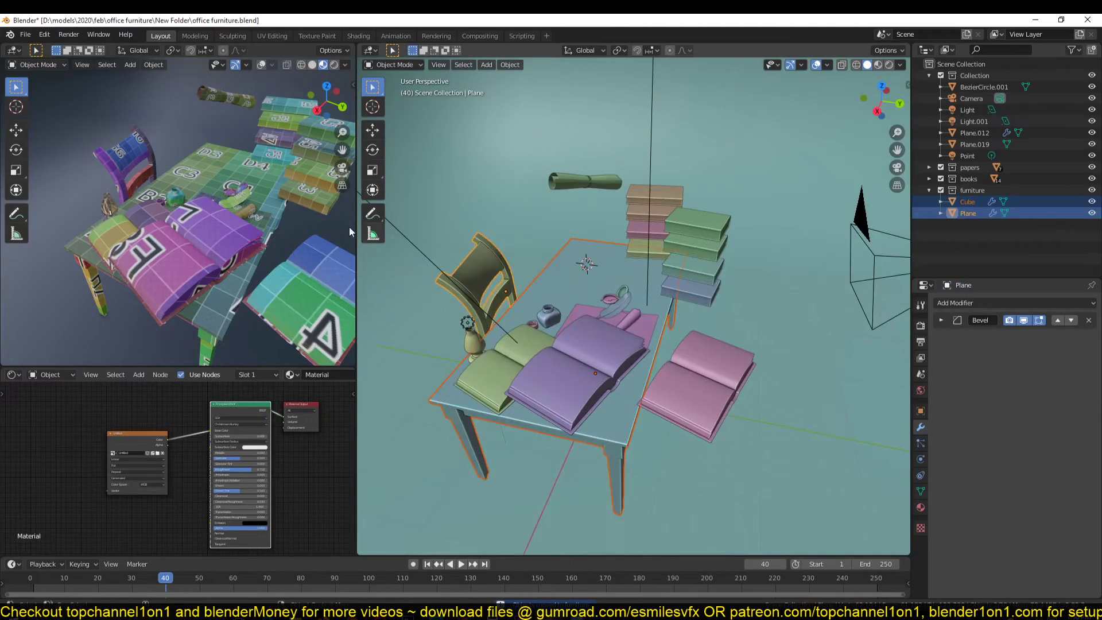
pyautogui.moveTo(714, 298); pyautogui.dragTo(704, 260, button='middle')
pyautogui.hotkey('alt', 'a')
pyautogui.hotkey('ctrl', 's')
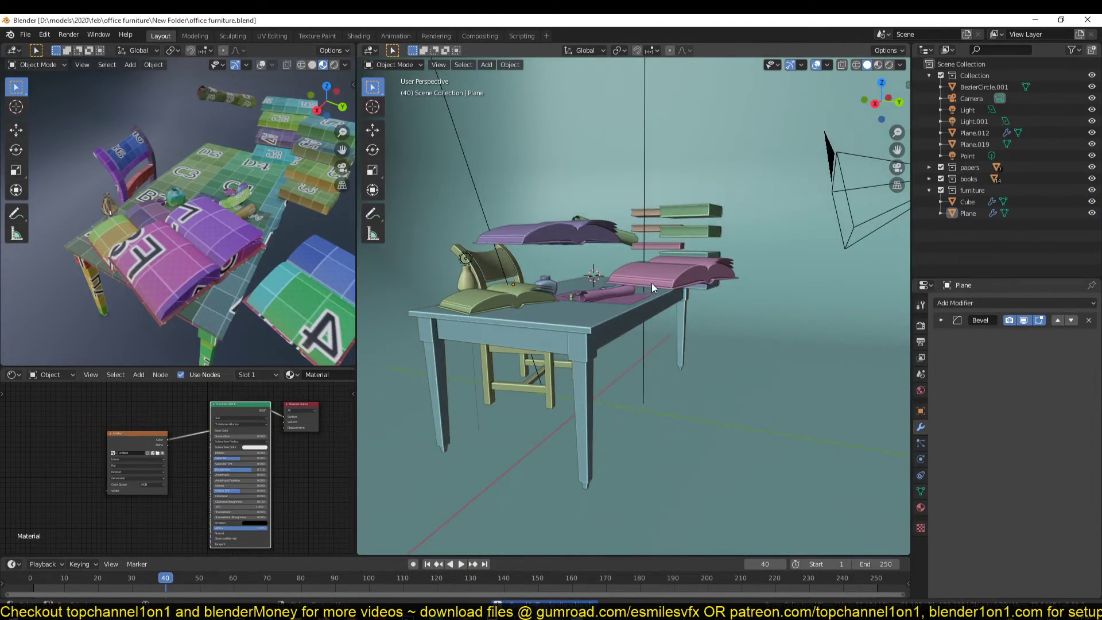
pyautogui.moveTo(653, 283); pyautogui.dragTo(795, 338, button='middle')
pyautogui.scroll(3, 636, 300)
pyautogui.scroll(3, 750, 336)
pyautogui.keyDown('shift'); pyautogui.moveTo(700, 319); pyautogui.dragTo(685, 306, button='middle'); pyautogui.keyUp('shift')
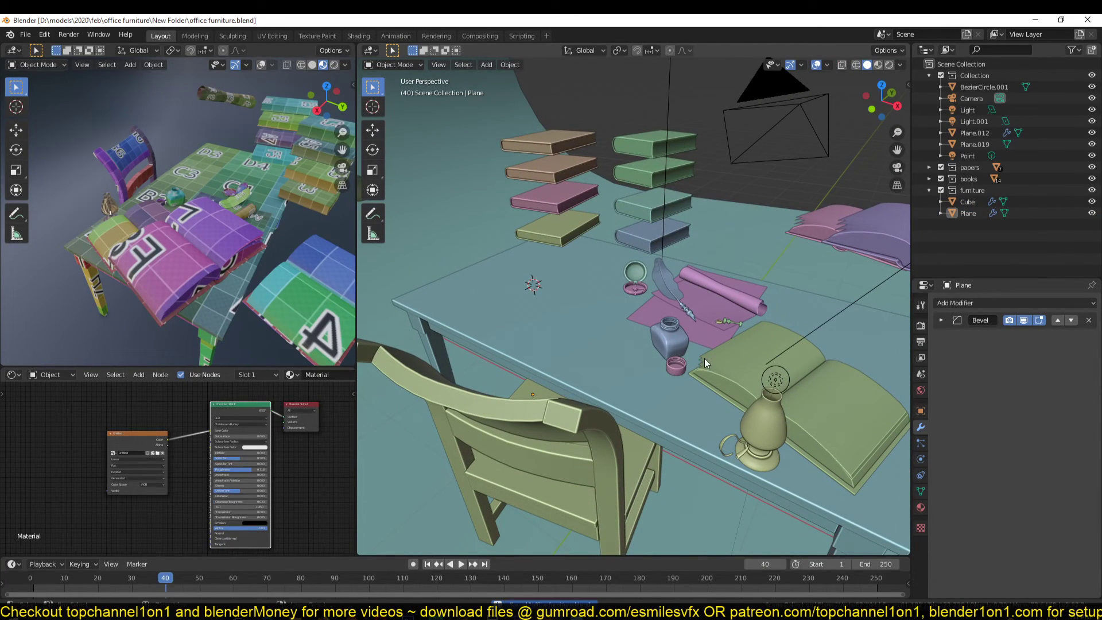
pyautogui.moveTo(704, 358); pyautogui.dragTo(655, 349, button='middle')
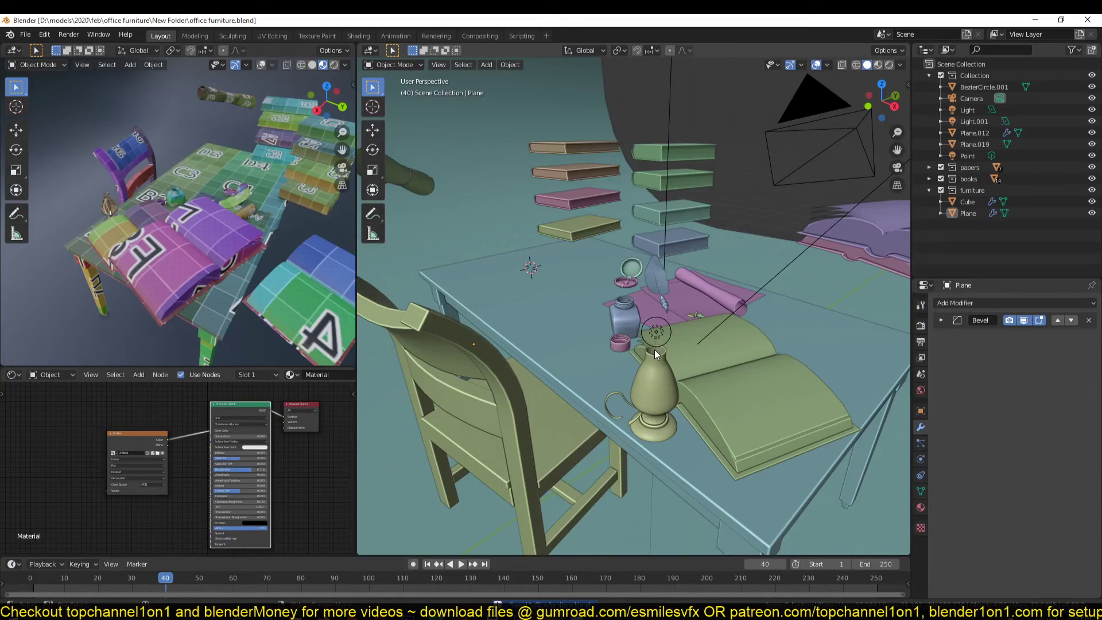